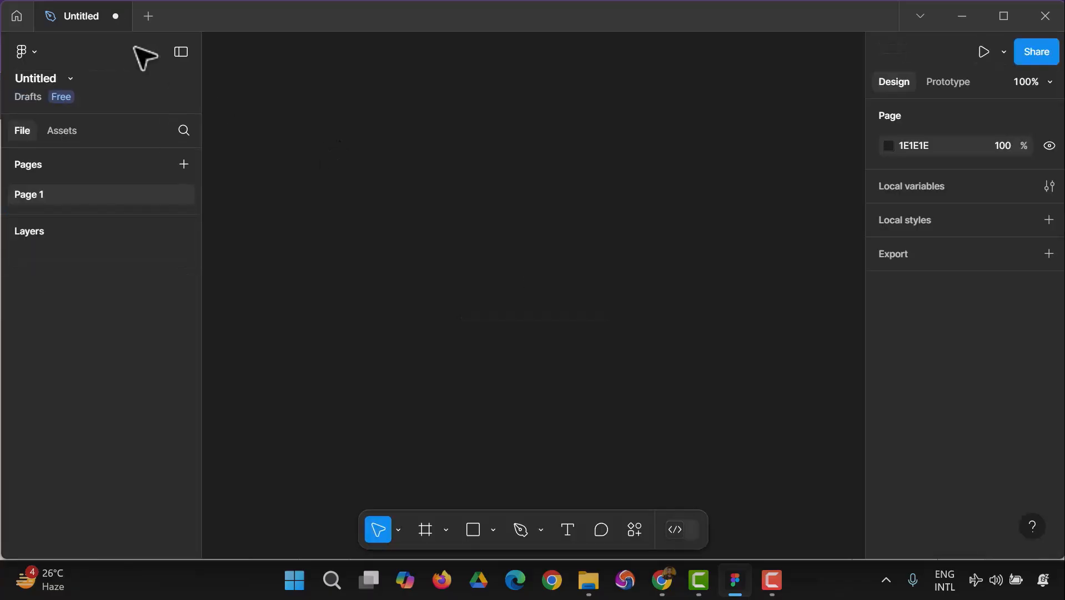
Step: Rename the untitled file as Web Design
{"action": "right_click", "coordinate": [60, 21]}
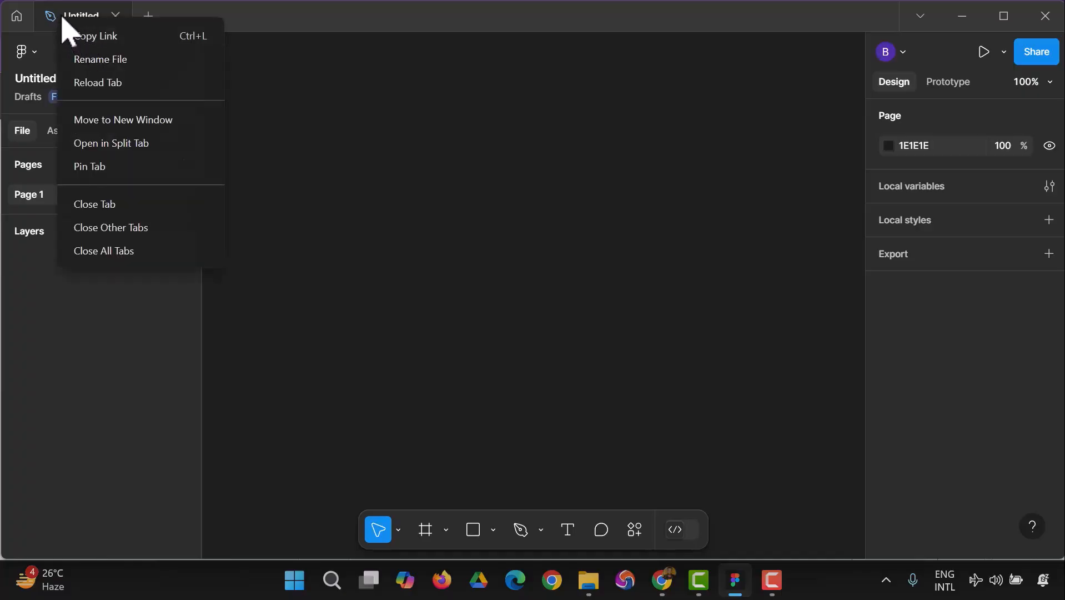
{"action": "left_click", "coordinate": [108, 59]}
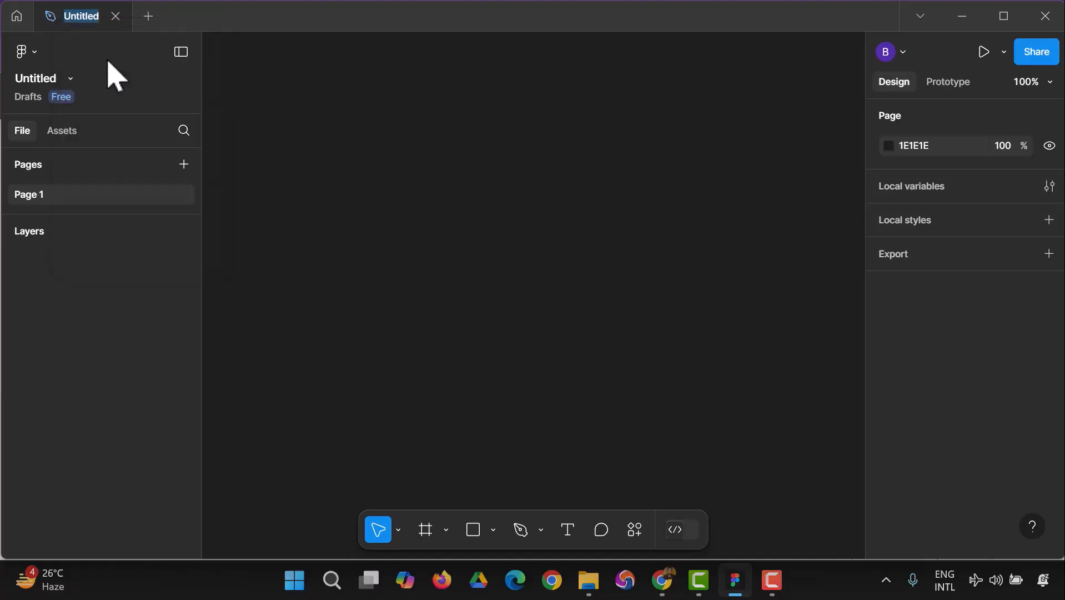
{"action": "type", "text": "Web"}
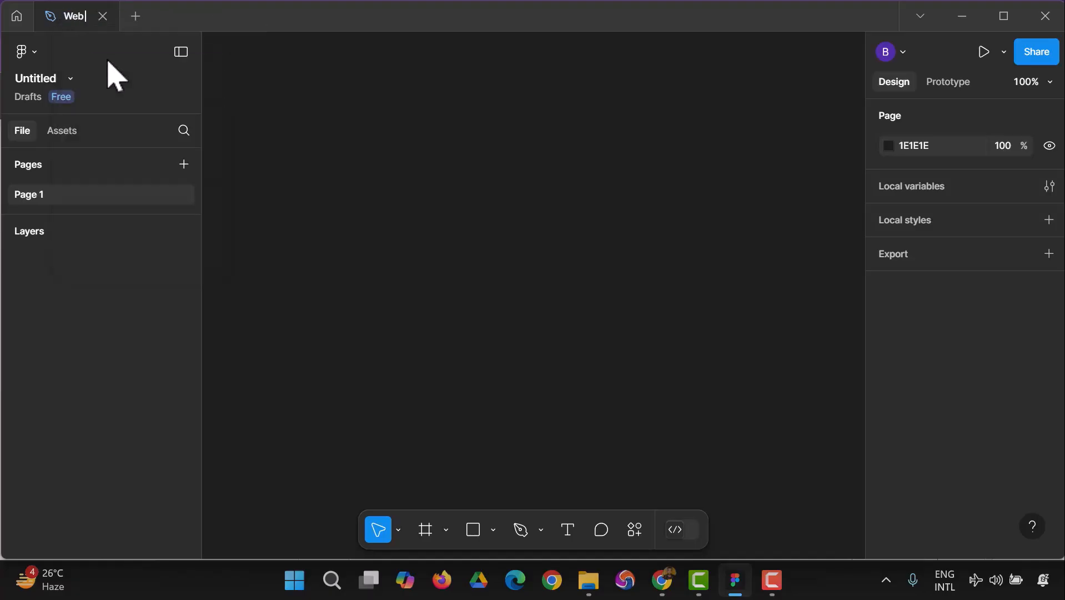
{"action": "type", "text": " Design"}
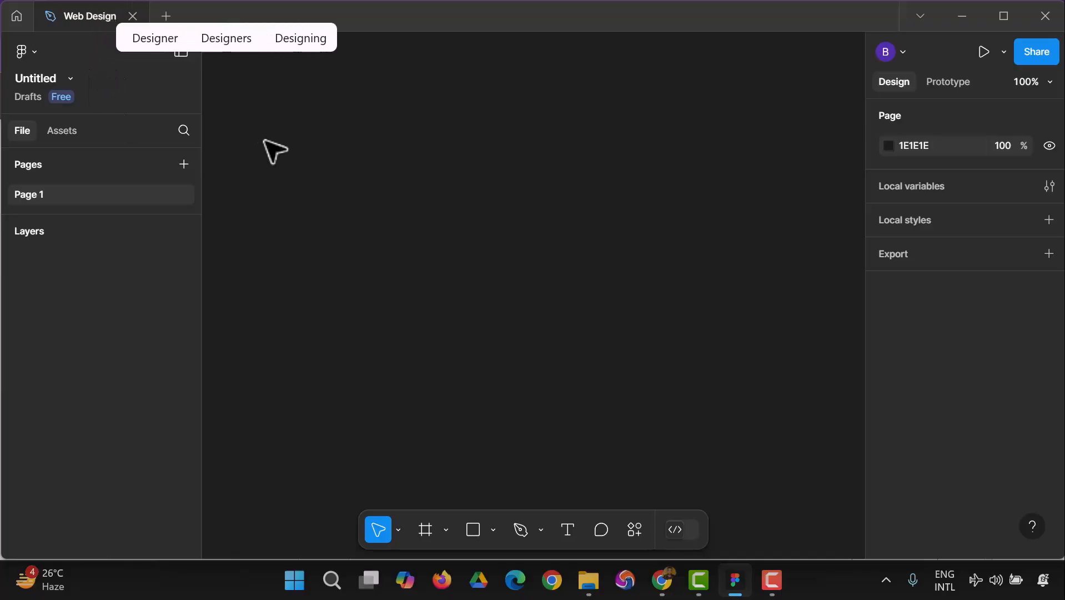
{"action": "key", "text": "Return"}
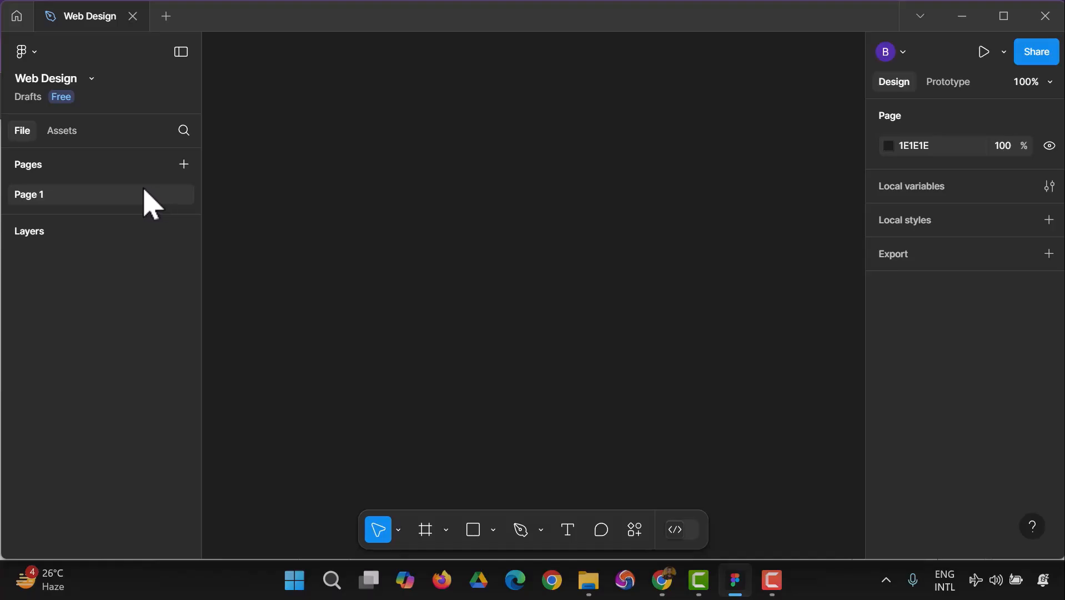
Step: Search the plugins for "wirefr" and open the details of the community plugin Wireframe Designer
{"action": "left_click", "coordinate": [35, 55]}
{"action": "mouse_move", "coordinate": [139, 274]}
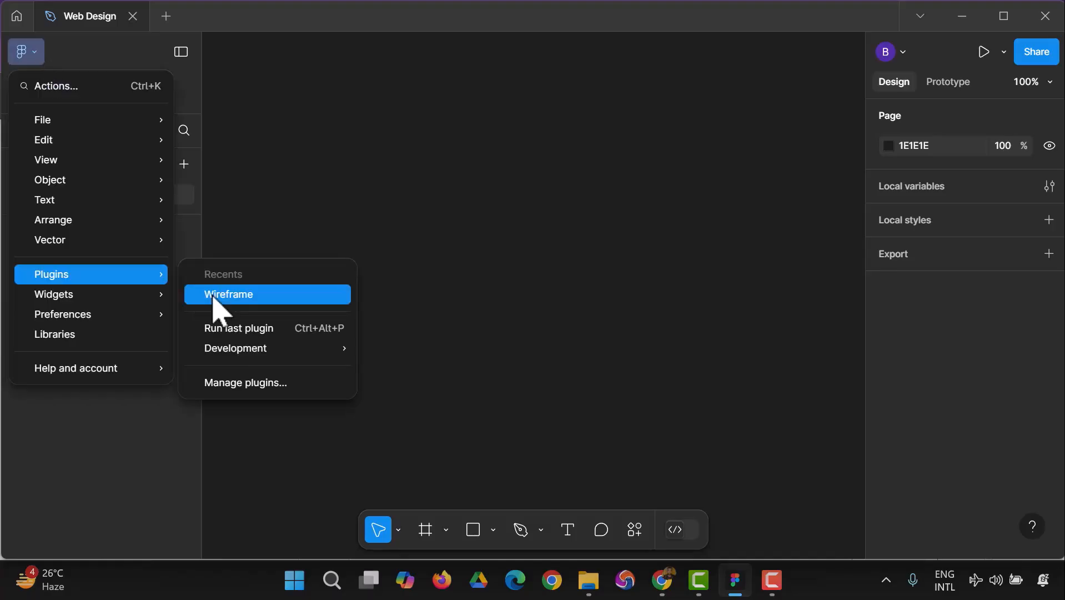
{"action": "left_click", "coordinate": [229, 381]}
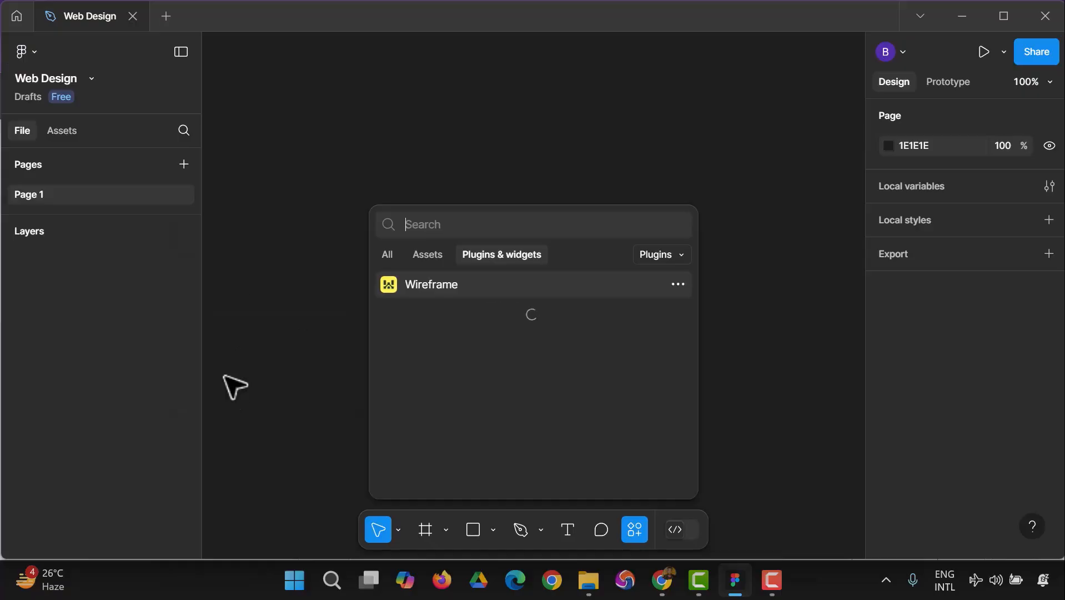
{"action": "type", "text": "wirefr"}
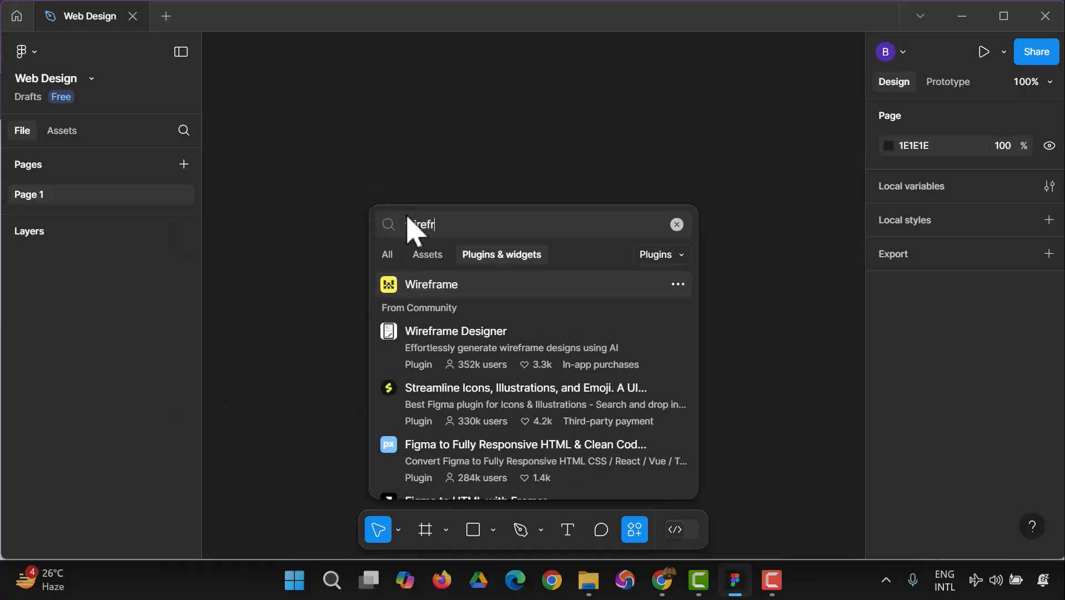
{"action": "left_click", "coordinate": [481, 367]}
Step: Read through the Wireframe Designer description with its features and tips, and run the plugin
{"action": "scroll", "coordinate": [499, 245], "scroll_direction": "down", "scroll_amount": 3}
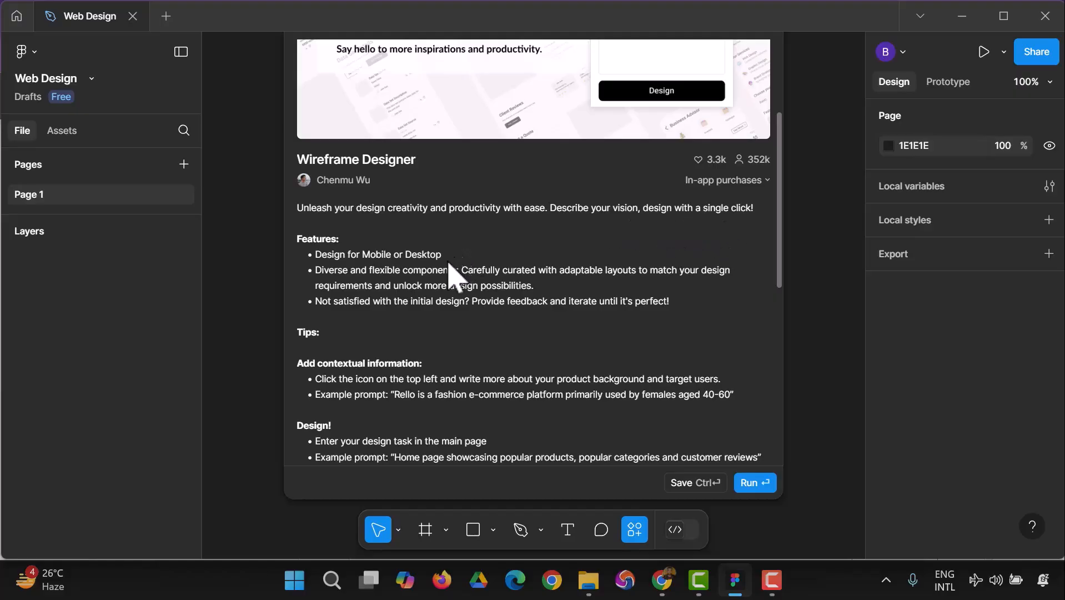
{"action": "scroll", "coordinate": [436, 286], "scroll_direction": "down", "scroll_amount": 2}
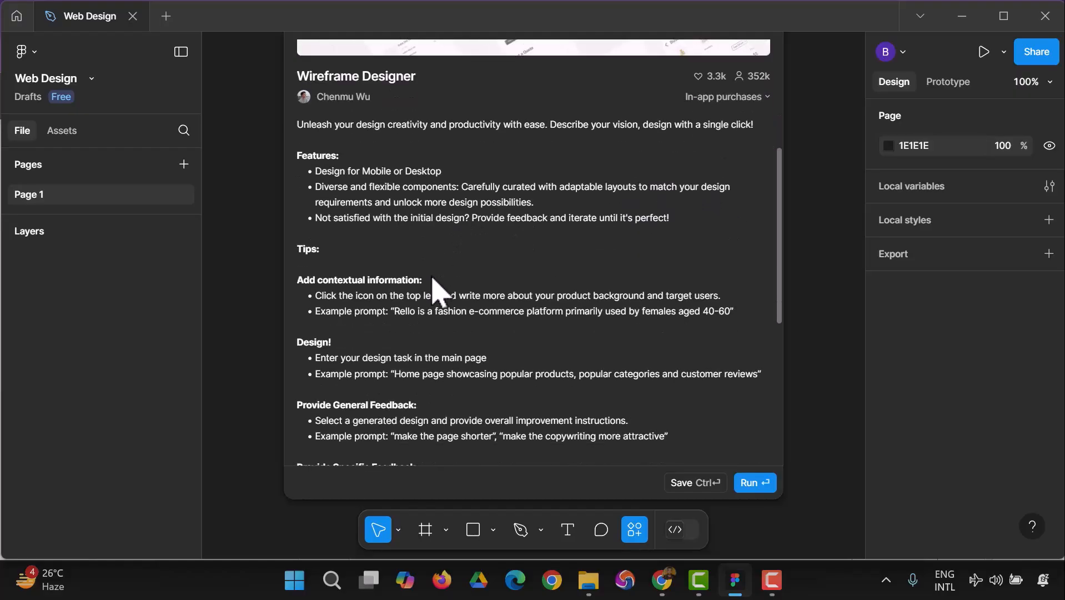
{"action": "scroll", "coordinate": [427, 308], "scroll_direction": "down", "scroll_amount": 7}
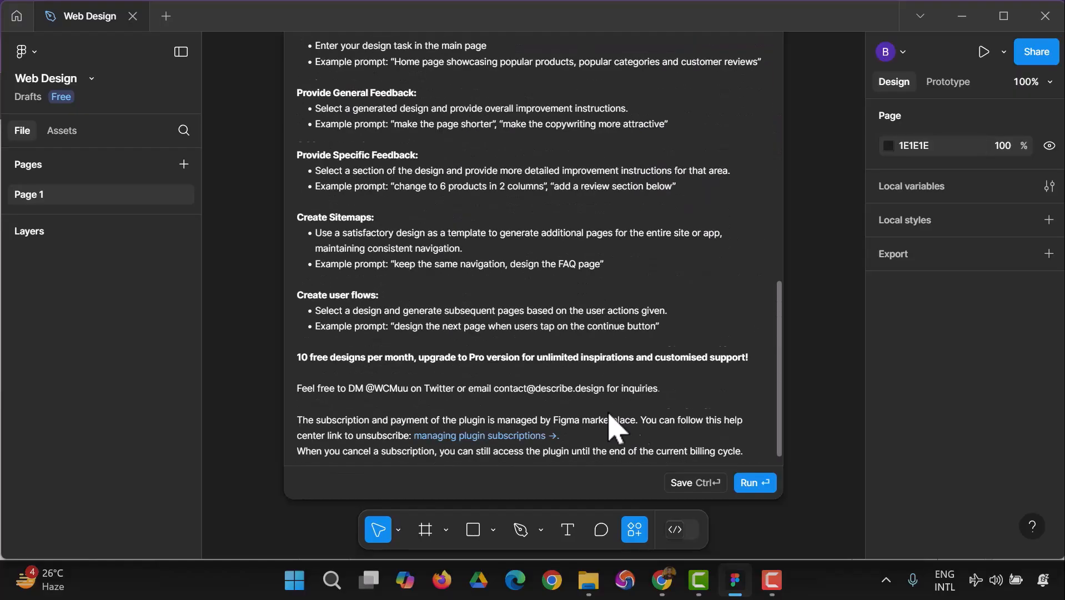
{"action": "left_click", "coordinate": [748, 484]}
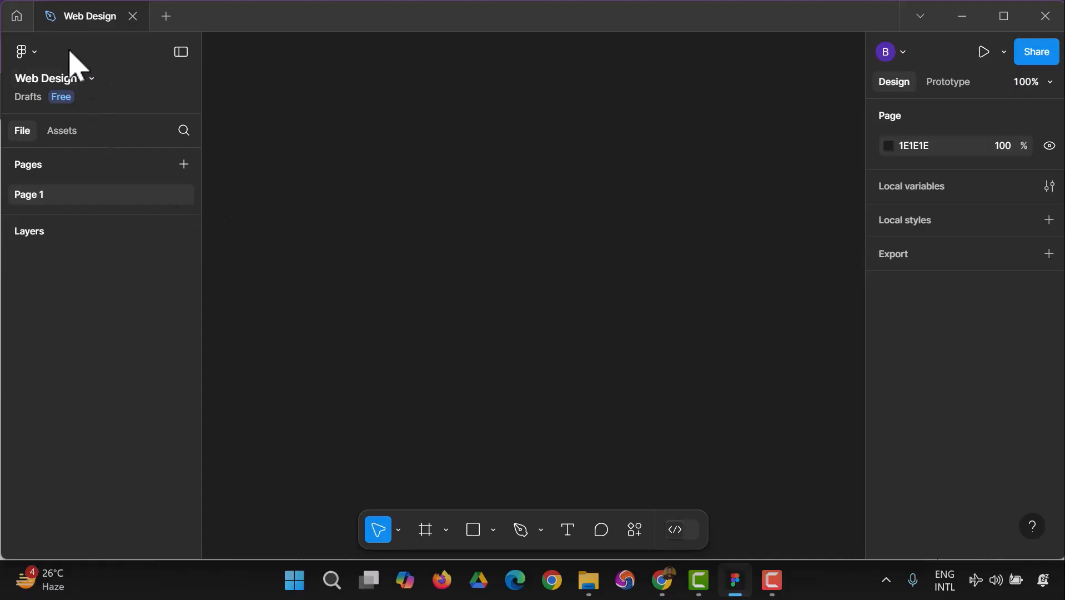
Step: Launch the recently used Wireframe plugin and set its design target to desktop
{"action": "left_click", "coordinate": [28, 52]}
{"action": "mouse_move", "coordinate": [121, 276]}
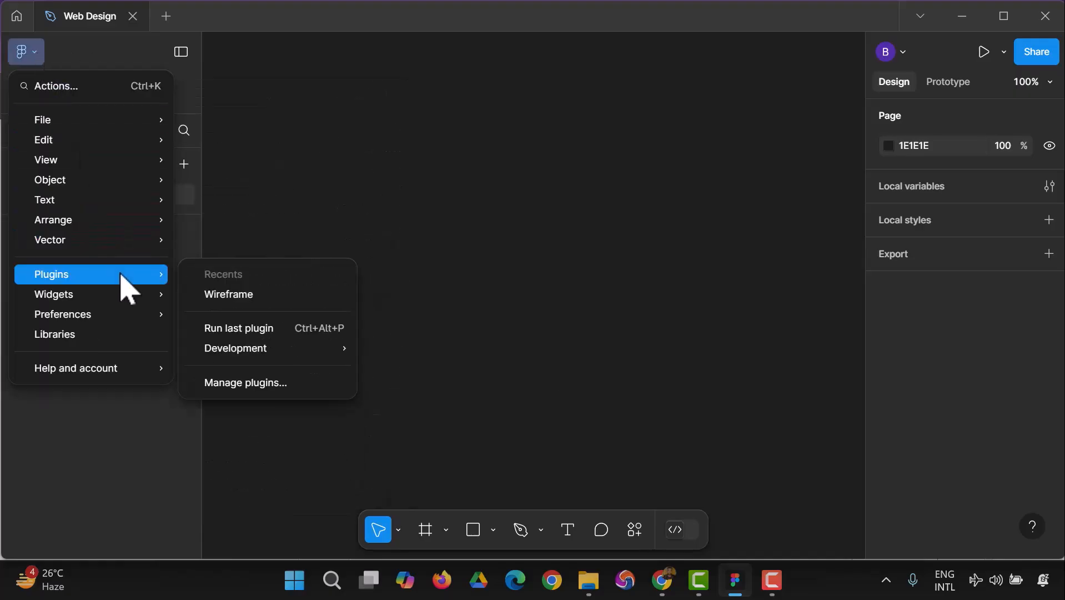
{"action": "left_click", "coordinate": [231, 293]}
{"action": "left_click_drag", "start_coordinate": [567, 156], "coordinate": [523, 136]}
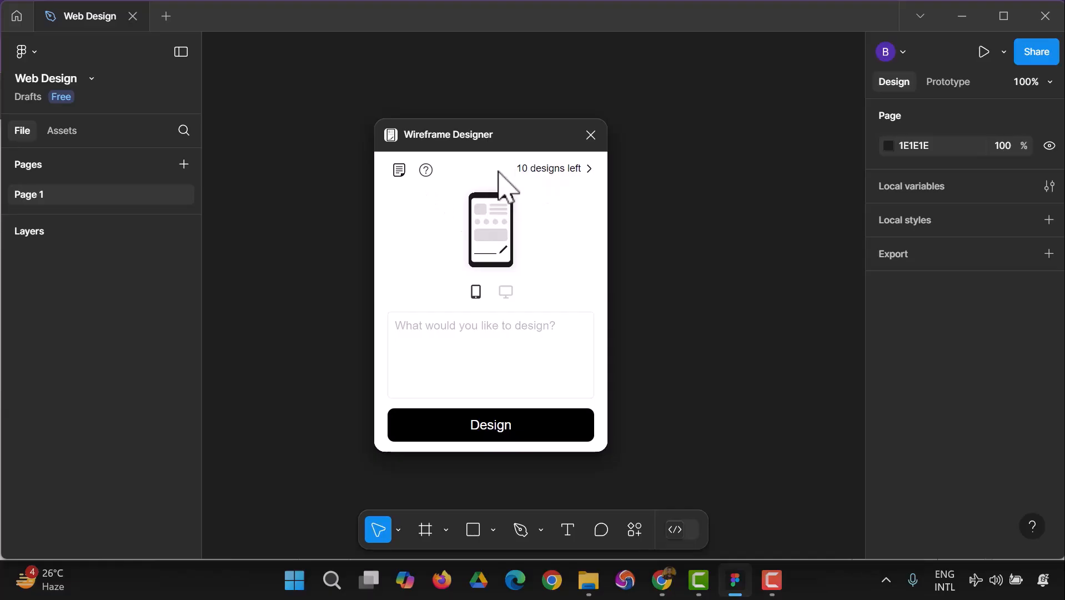
{"action": "left_click", "coordinate": [506, 292]}
Step: Generate a design from the prompt "I want to design a website for a tech business, help me with the lofi wireframes for different pages" and close the plugin
{"action": "left_click", "coordinate": [464, 319]}
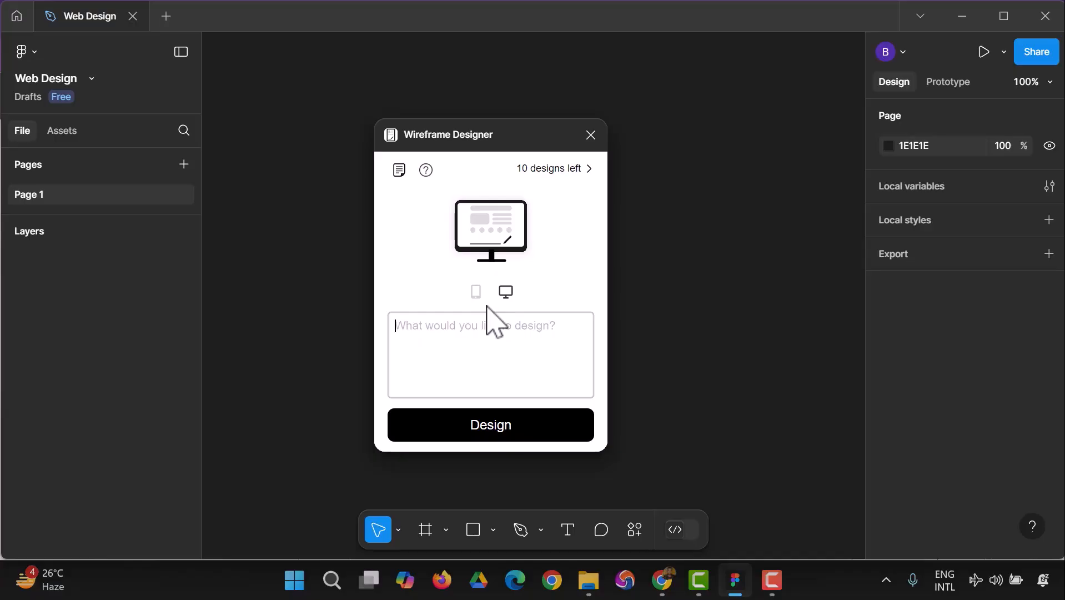
{"action": "type", "text": "I want to des"}
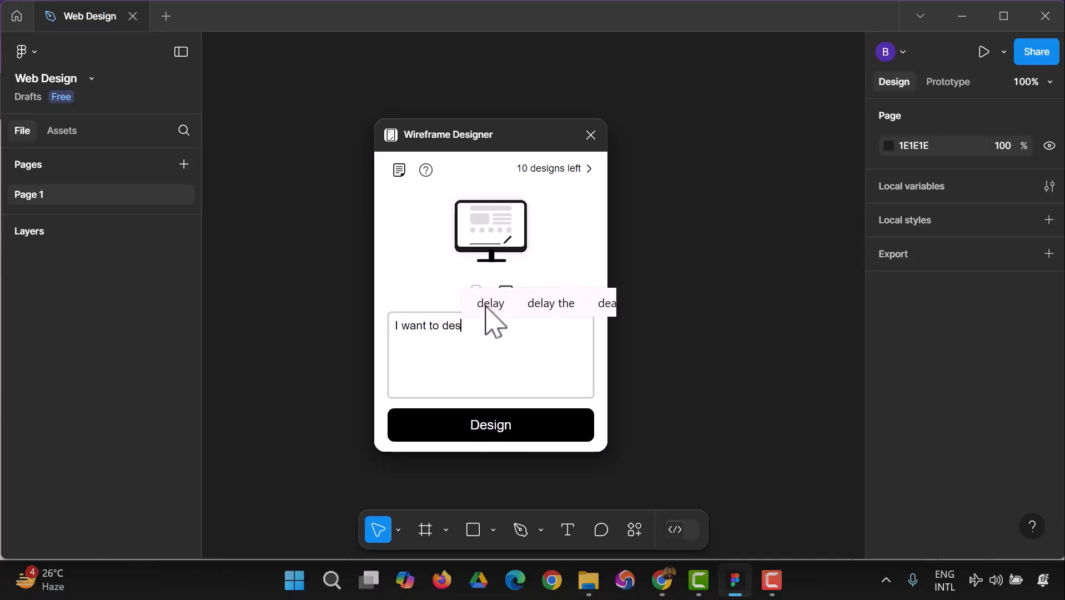
{"action": "type", "text": "ign a web"}
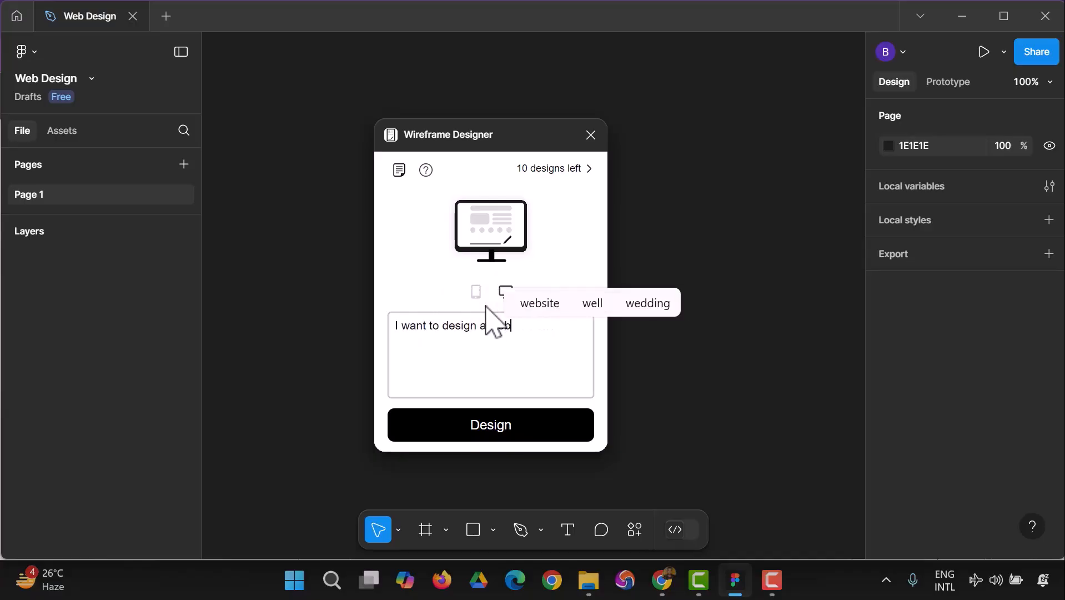
{"action": "type", "text": "site for a te"}
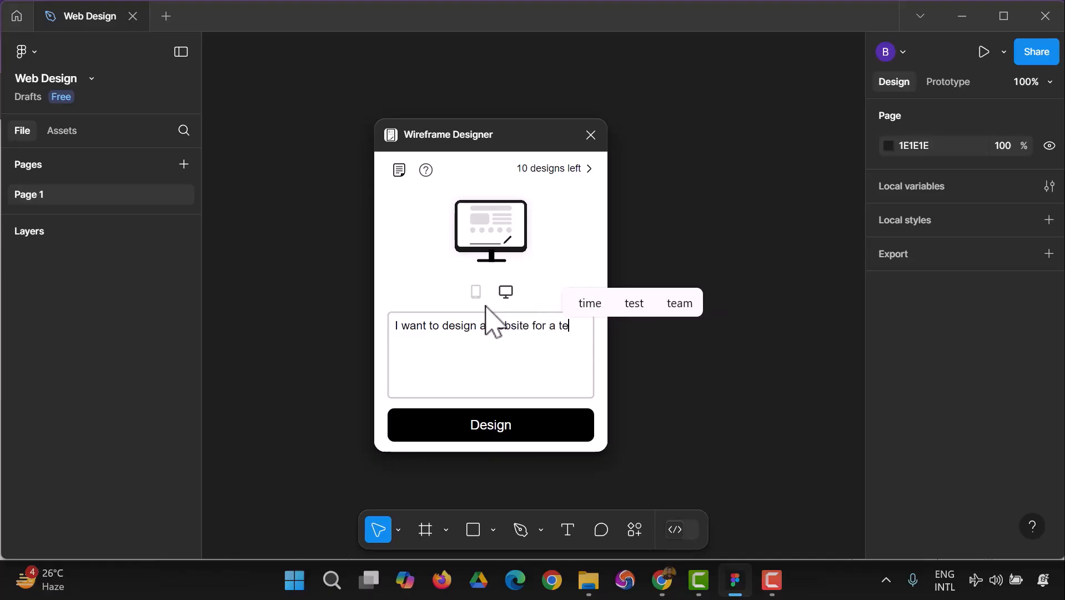
{"action": "type", "text": "ch business, hel"}
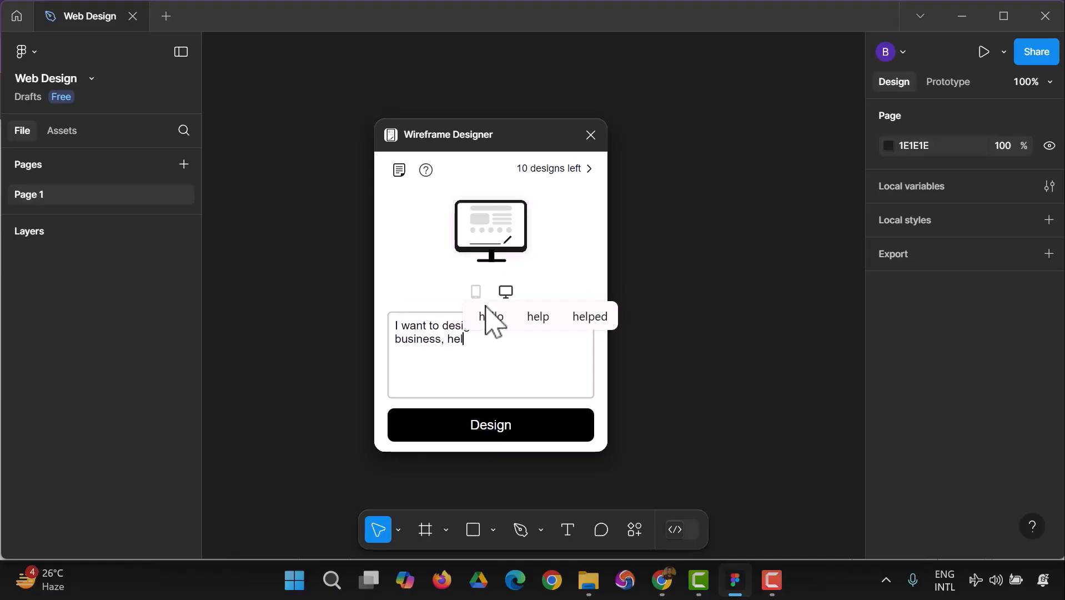
{"action": "type", "text": "p me with the "}
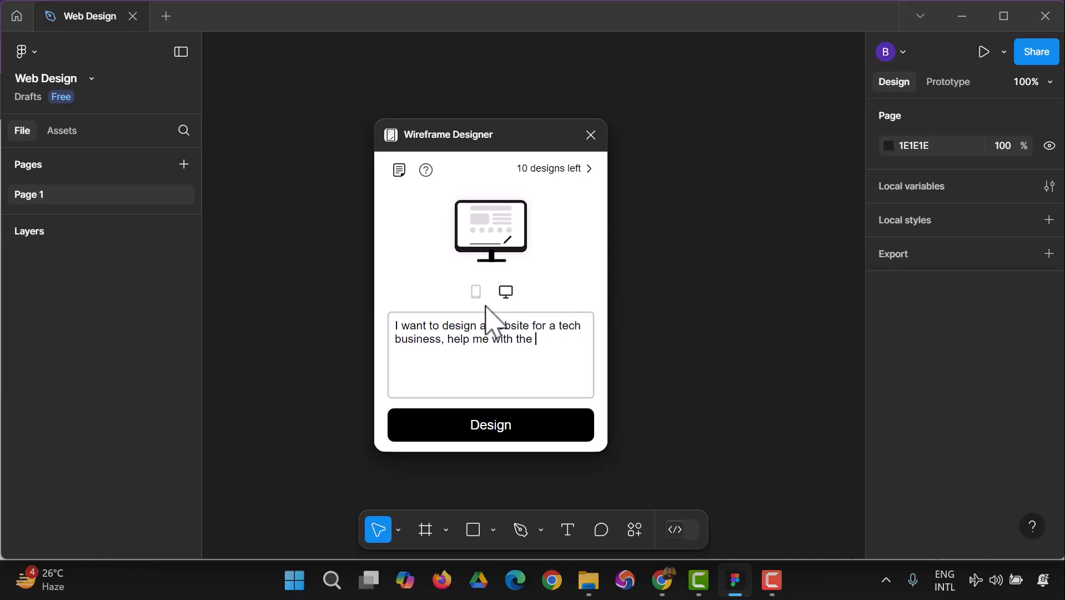
{"action": "type", "text": "lofi wi"}
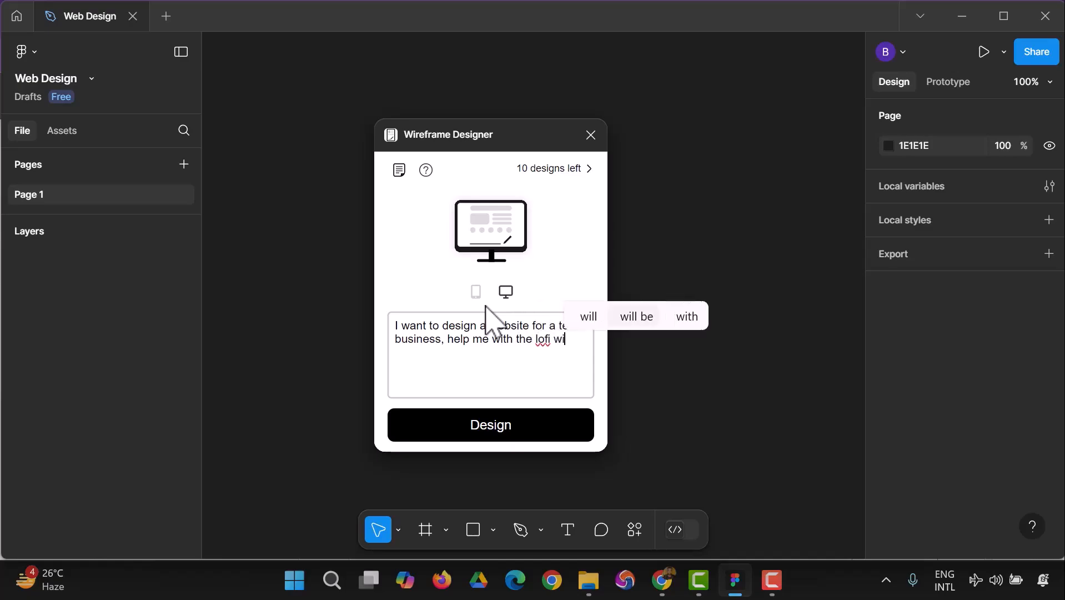
{"action": "type", "text": "reframes for d"}
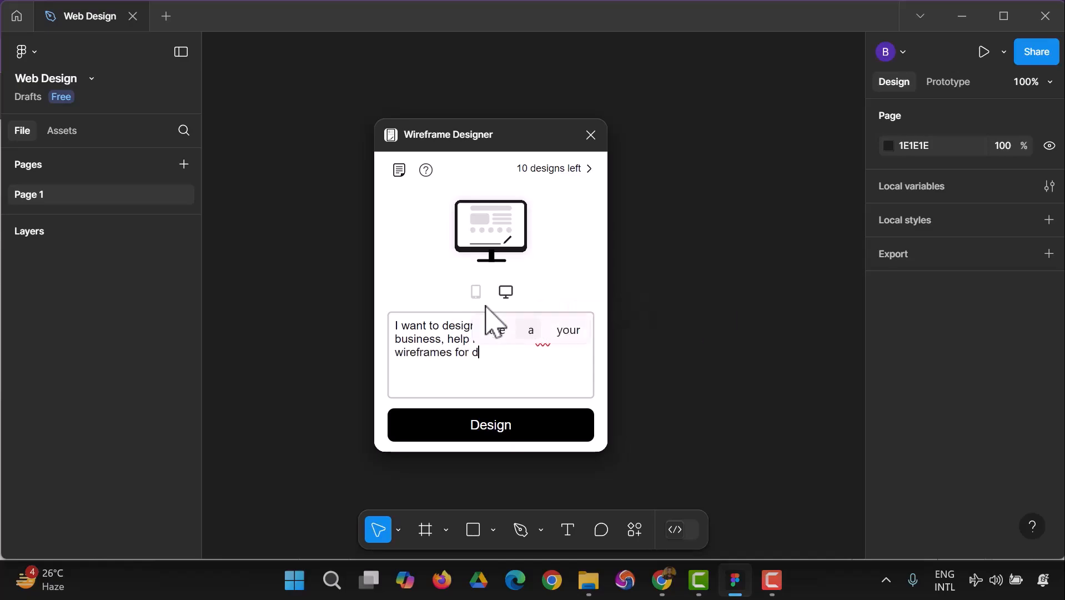
{"action": "type", "text": "ifferent pages"}
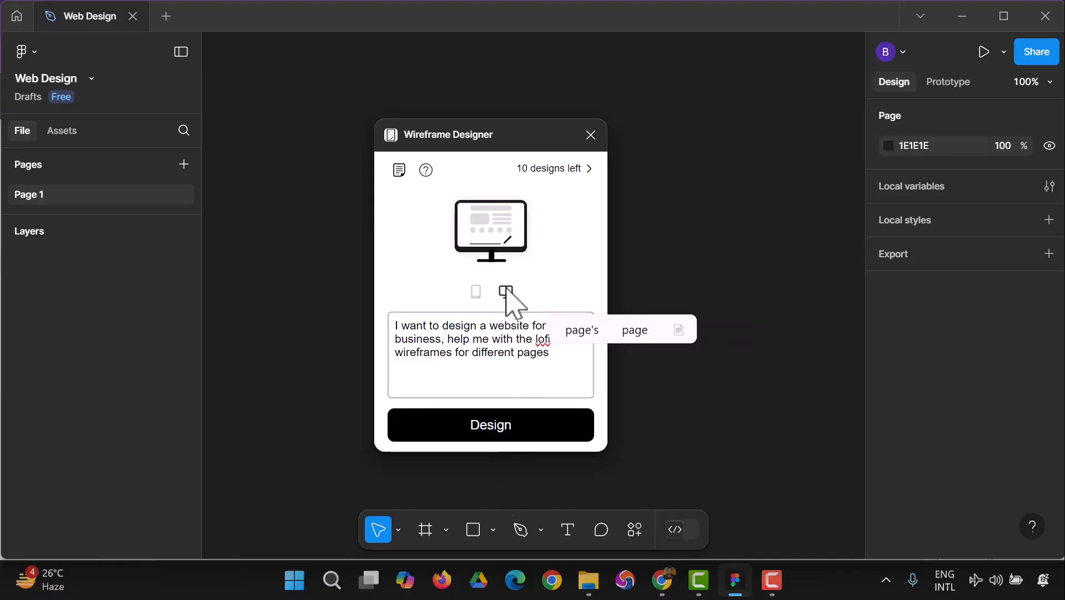
{"action": "left_click", "coordinate": [515, 433]}
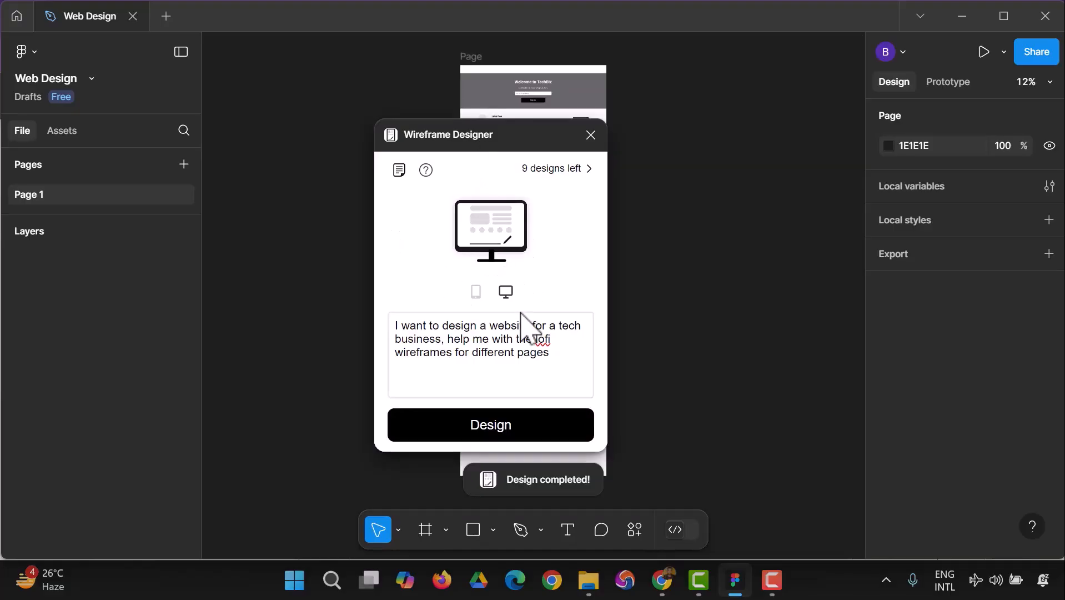
{"action": "left_click", "coordinate": [591, 135]}
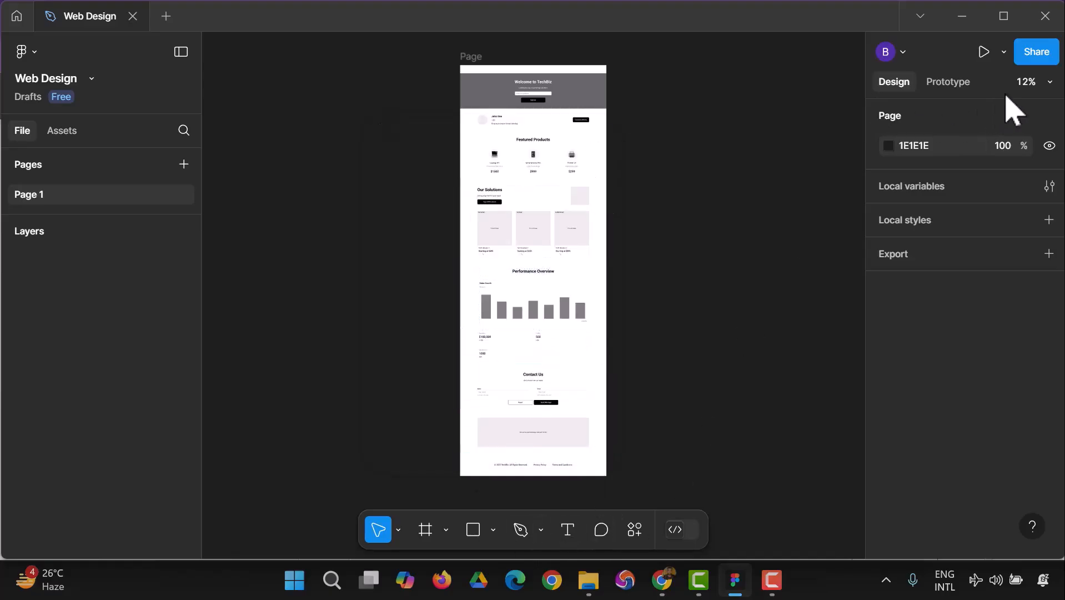
Step: Examine the generated wireframe page as a whole and its hero, profile and featured products sections up close
{"action": "left_click", "coordinate": [1027, 82]}
{"action": "left_click", "coordinate": [953, 243]}
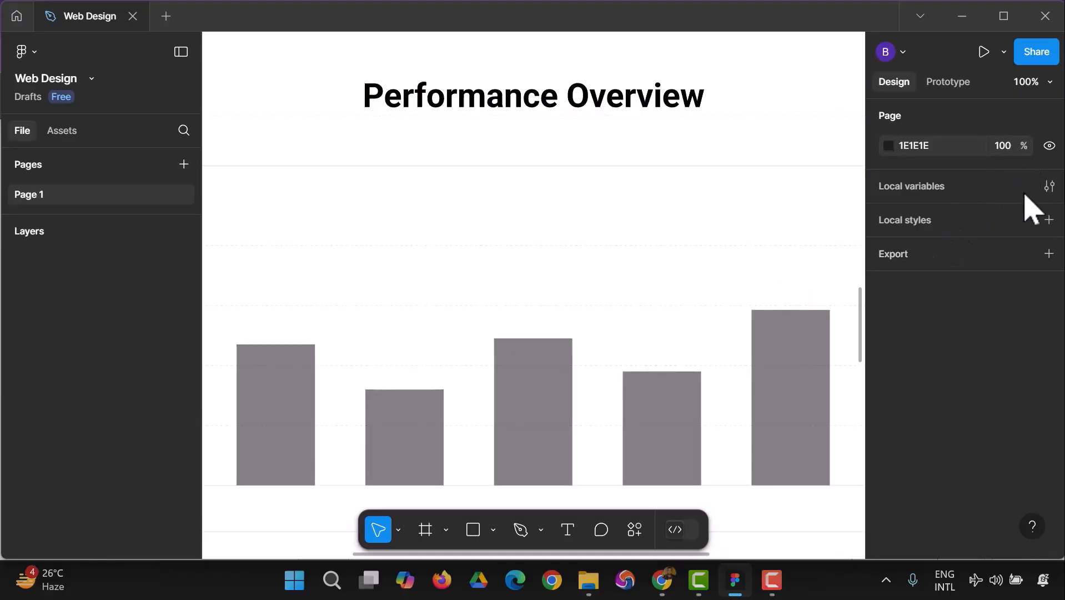
{"action": "left_click", "coordinate": [1043, 89]}
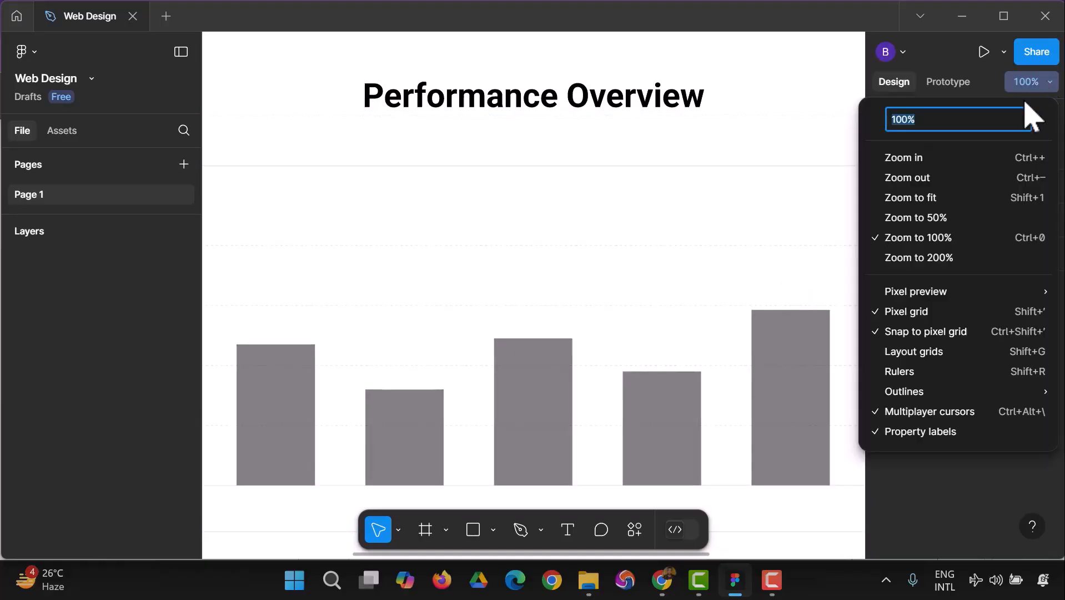
{"action": "left_click", "coordinate": [938, 199]}
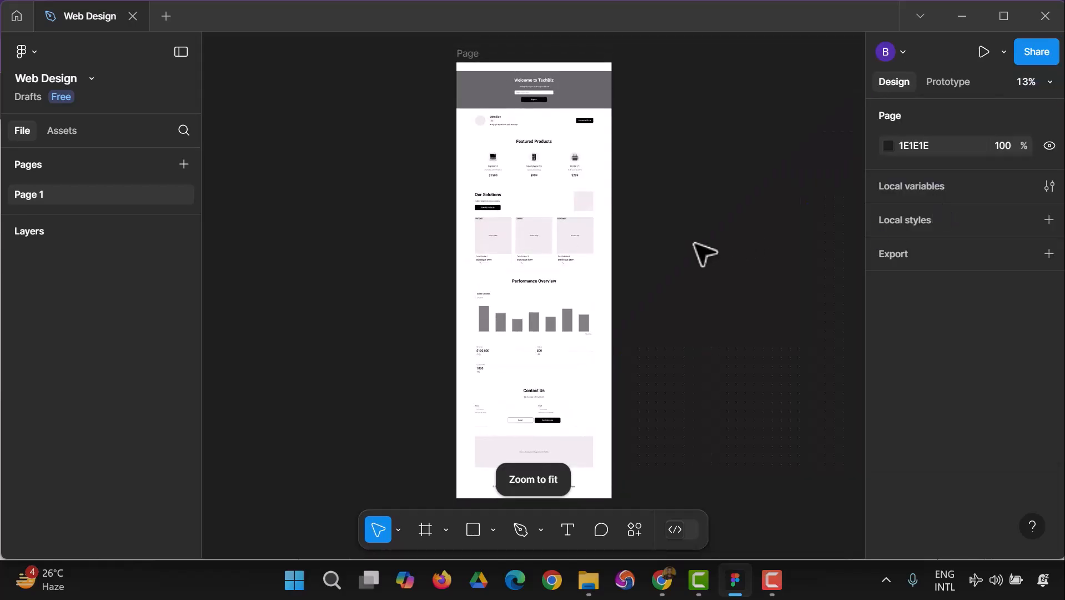
{"action": "scroll", "coordinate": [673, 236], "scroll_direction": "up", "scroll_amount": 5}
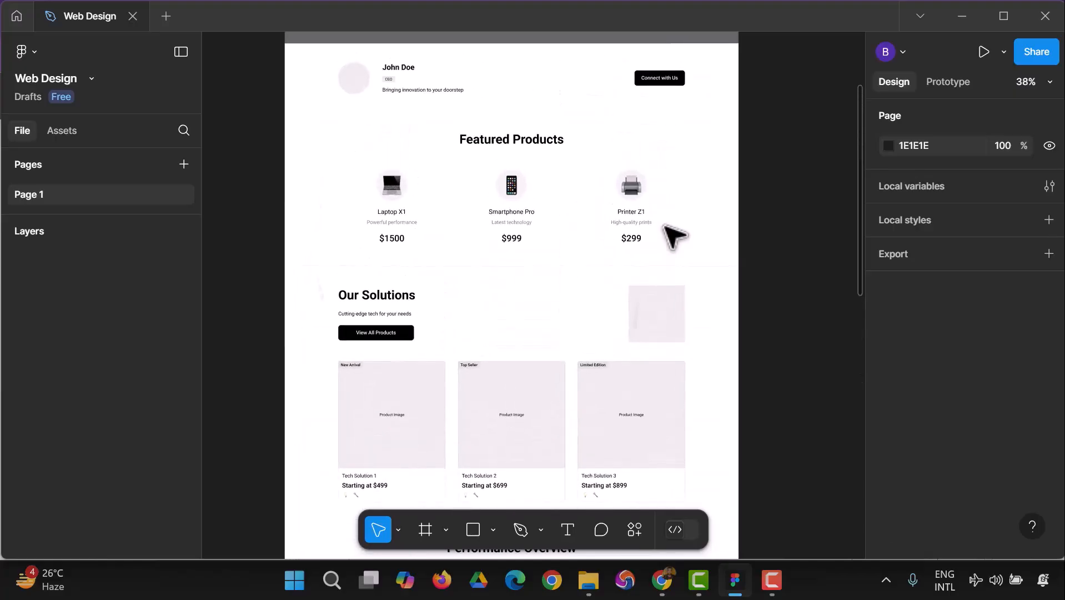
{"action": "left_click", "coordinate": [664, 225]}
{"action": "key", "text": "Escape"}
{"action": "scroll", "coordinate": [674, 236], "scroll_direction": "up", "scroll_amount": 3}
{"action": "scroll", "coordinate": [673, 236], "scroll_direction": "down", "scroll_amount": 2}
{"action": "scroll", "coordinate": [674, 236], "scroll_direction": "up", "scroll_amount": 3}
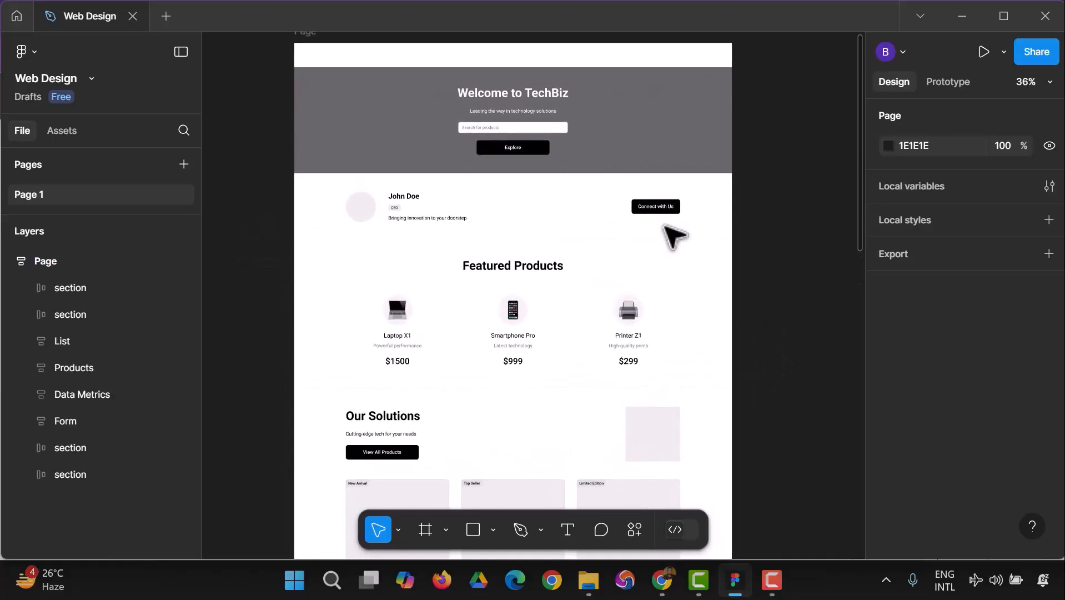
Step: Place the Featured Products section directly below the Welcome to TechBiz hero, above the profile section
{"action": "key", "text": "ctrl+z"}
{"action": "key", "text": "ctrl+z"}
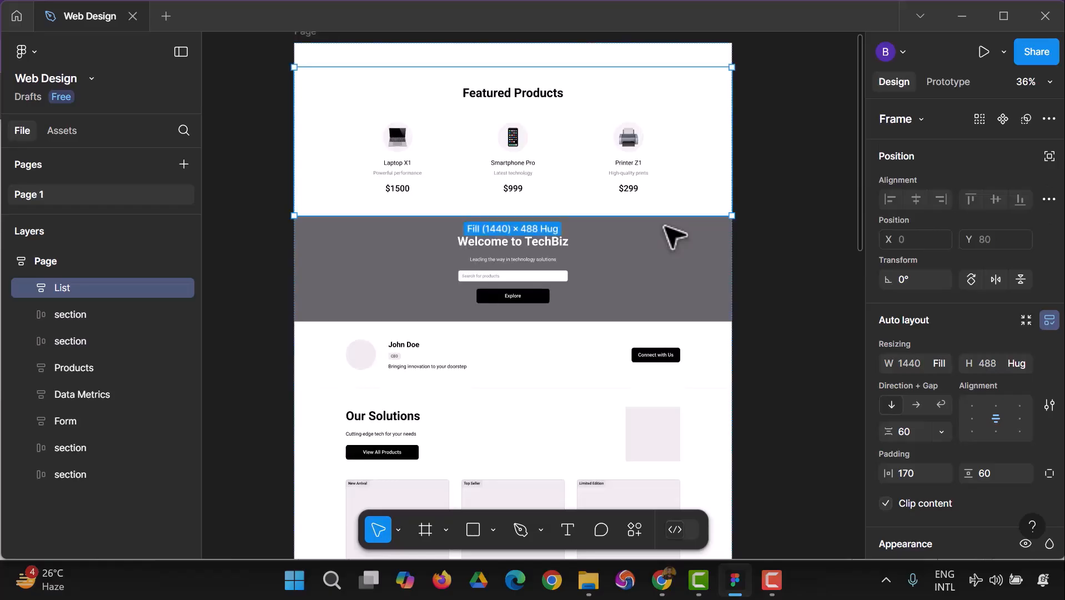
{"action": "key", "text": "ctrl+shift+z"}
{"action": "key", "text": "ctrl+z"}
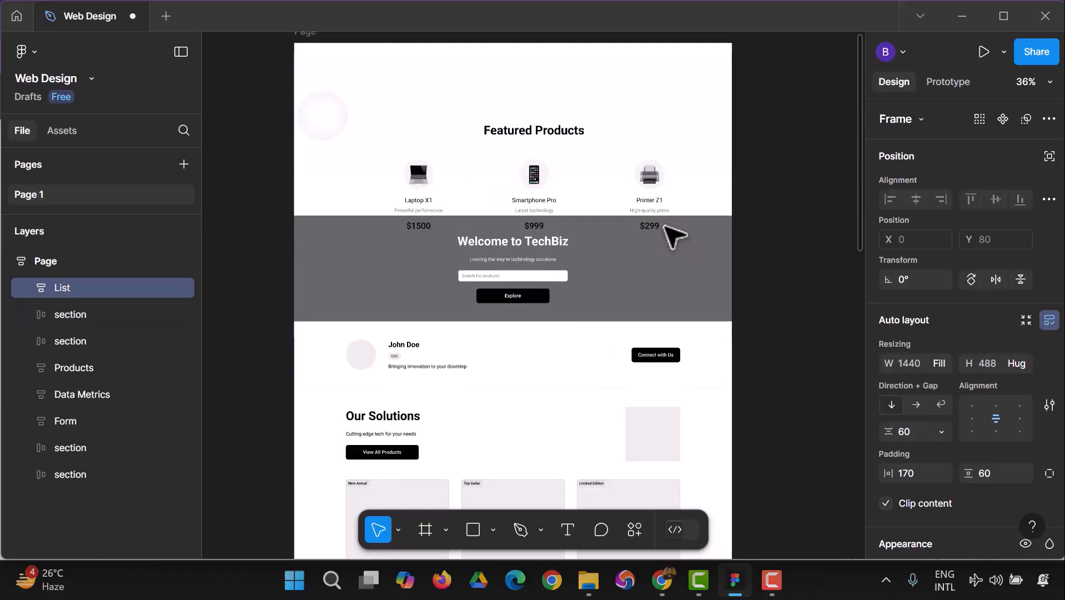
{"action": "mouse_move", "coordinate": [664, 225]}
{"action": "left_mouse_down"}
{"action": "mouse_move", "coordinate": [656, 328]}
{"action": "mouse_move", "coordinate": [664, 224]}
{"action": "left_mouse_up"}
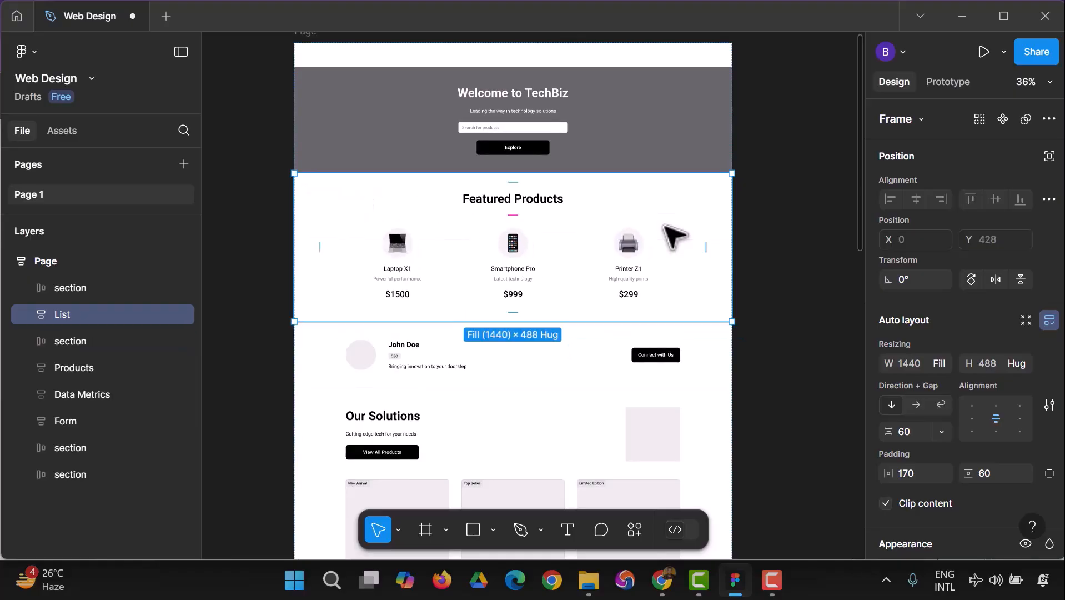
{"action": "left_click", "coordinate": [784, 168]}
Step: Look over the rest of the wireframe page down to the contact form and the banner beneath it
{"action": "scroll", "coordinate": [538, 223], "scroll_direction": "down", "scroll_amount": 5}
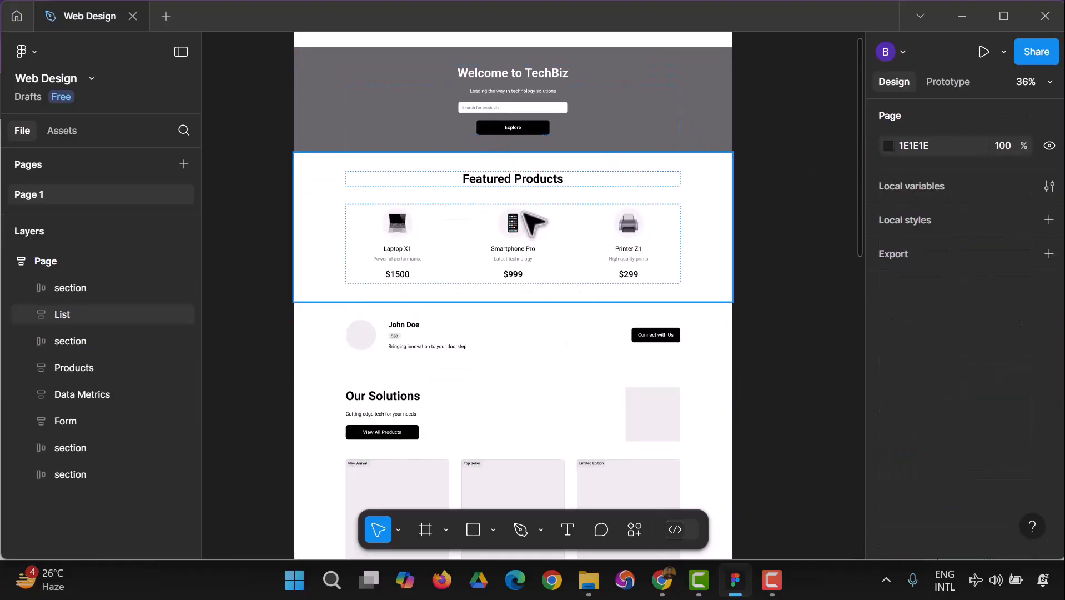
{"action": "scroll", "coordinate": [542, 304], "scroll_direction": "down", "scroll_amount": 20}
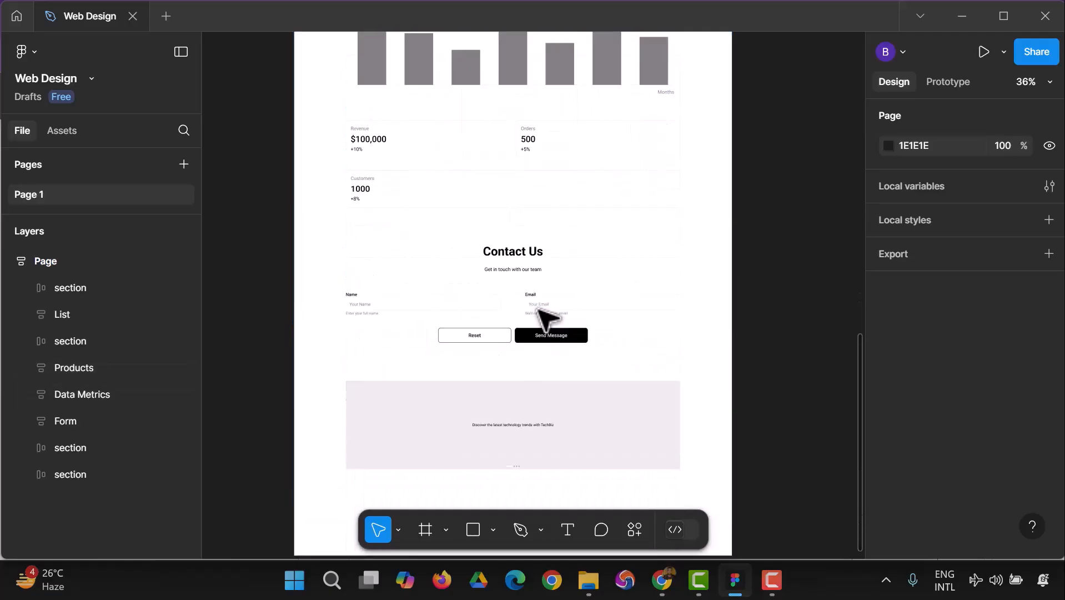
Step: Rename the file's only page as Wireframe
{"action": "scroll", "coordinate": [548, 364], "scroll_direction": "down", "scroll_amount": 5}
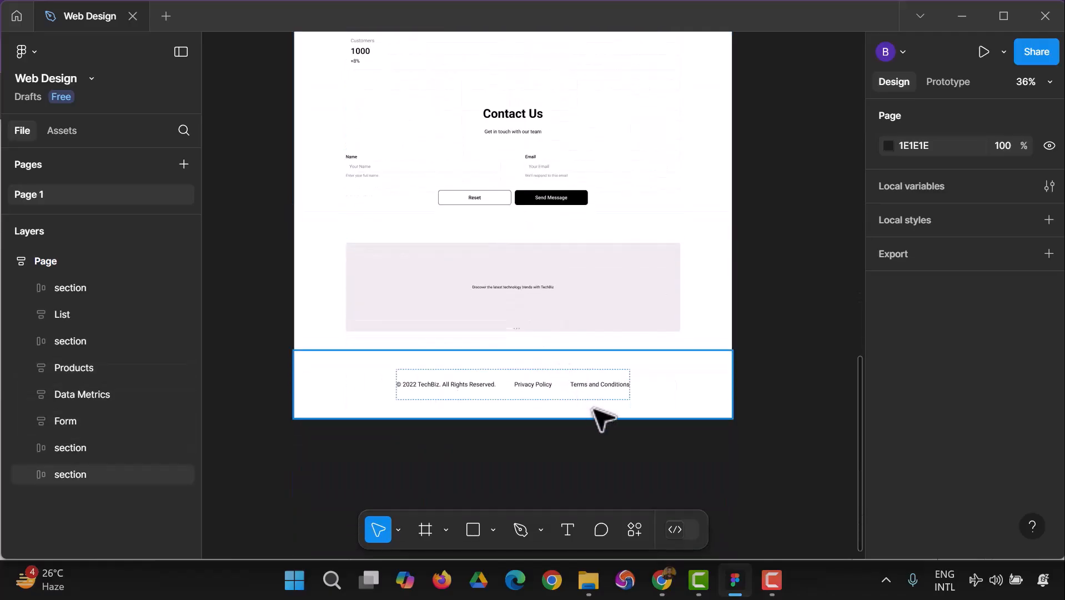
{"action": "scroll", "coordinate": [674, 408], "scroll_direction": "up", "scroll_amount": 14}
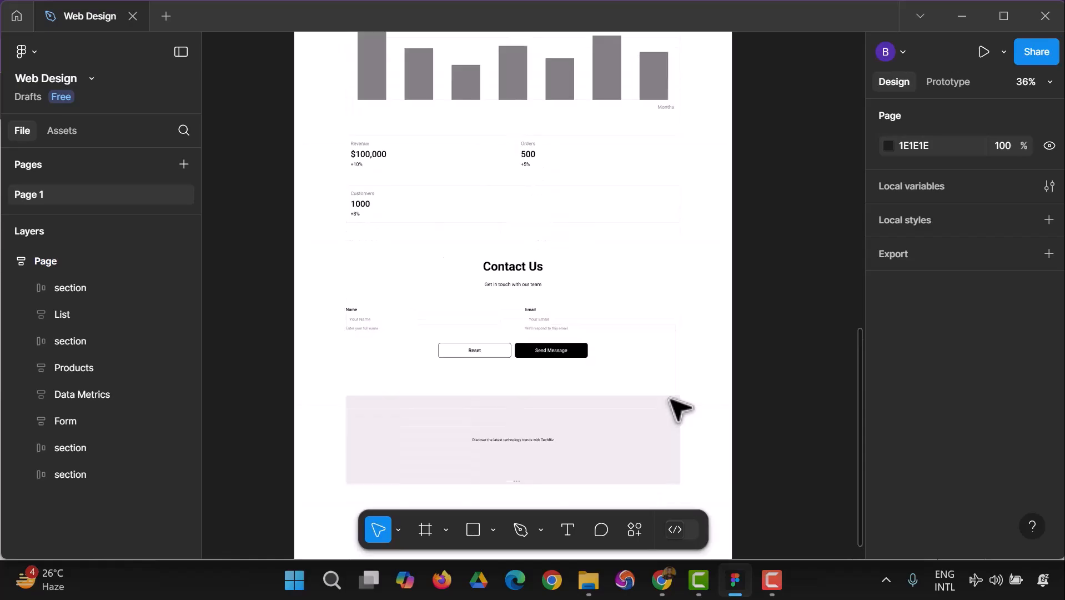
{"action": "scroll", "coordinate": [678, 401], "scroll_direction": "up", "scroll_amount": 12}
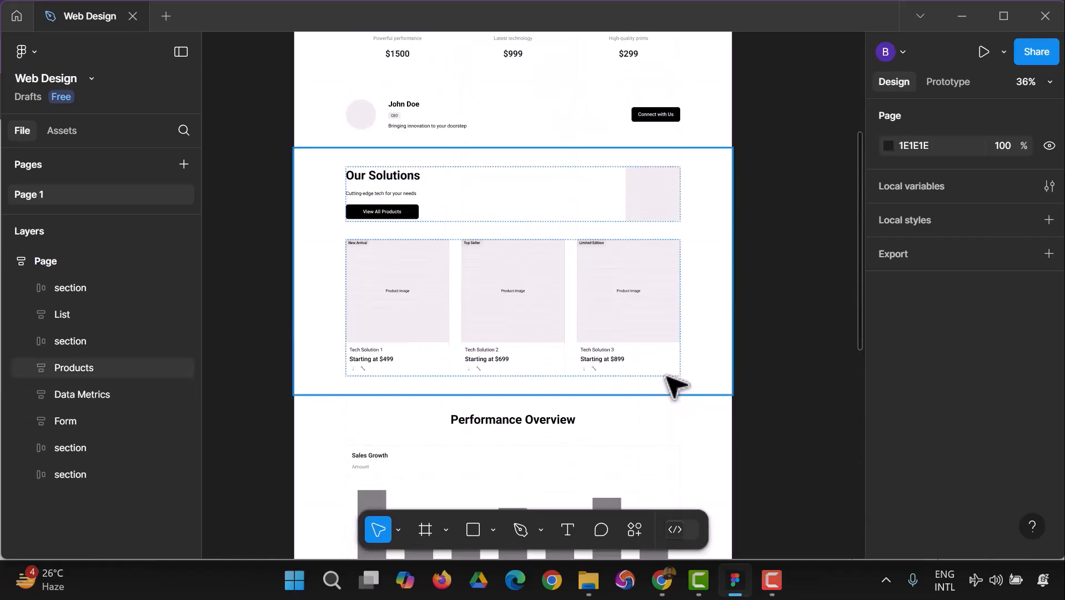
{"action": "scroll", "coordinate": [373, 300], "scroll_direction": "up", "scroll_amount": 2}
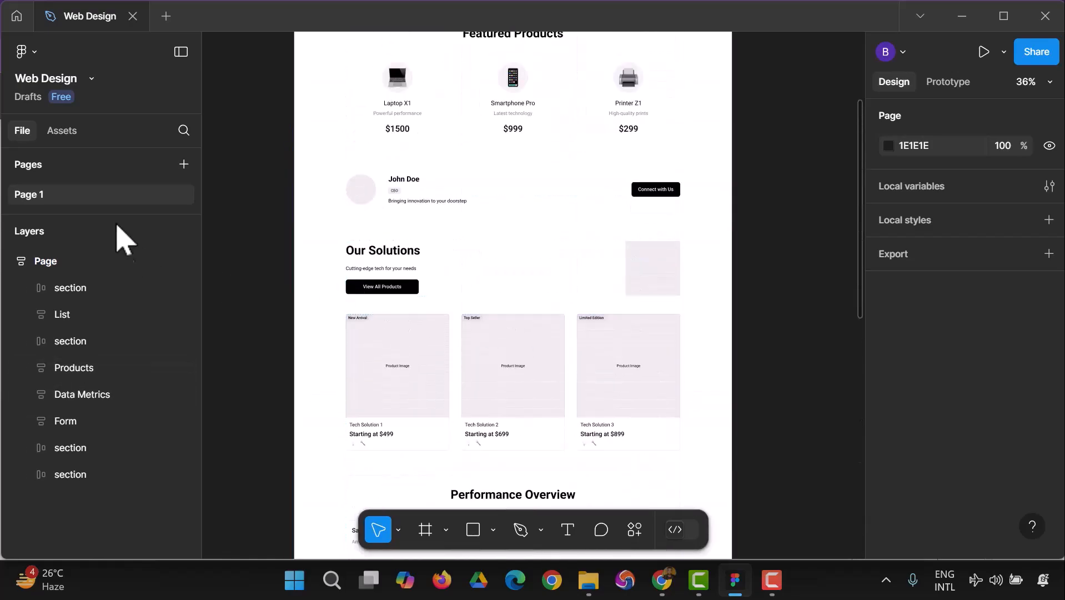
{"action": "right_click", "coordinate": [78, 196]}
{"action": "left_click", "coordinate": [114, 240]}
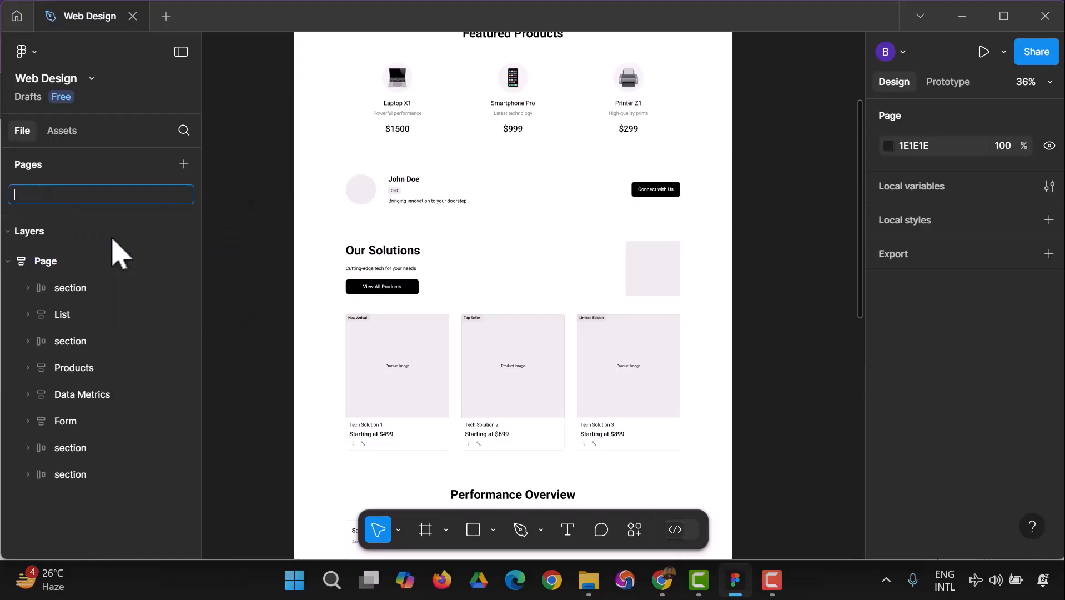
{"action": "type", "text": "Wireframe"}
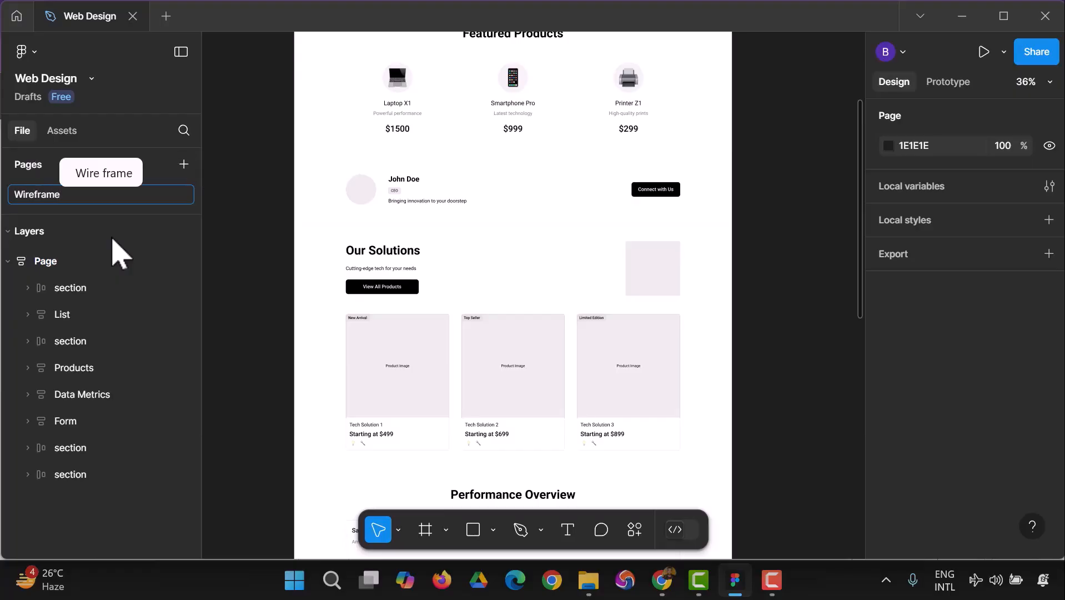
{"action": "key", "text": "Return"}
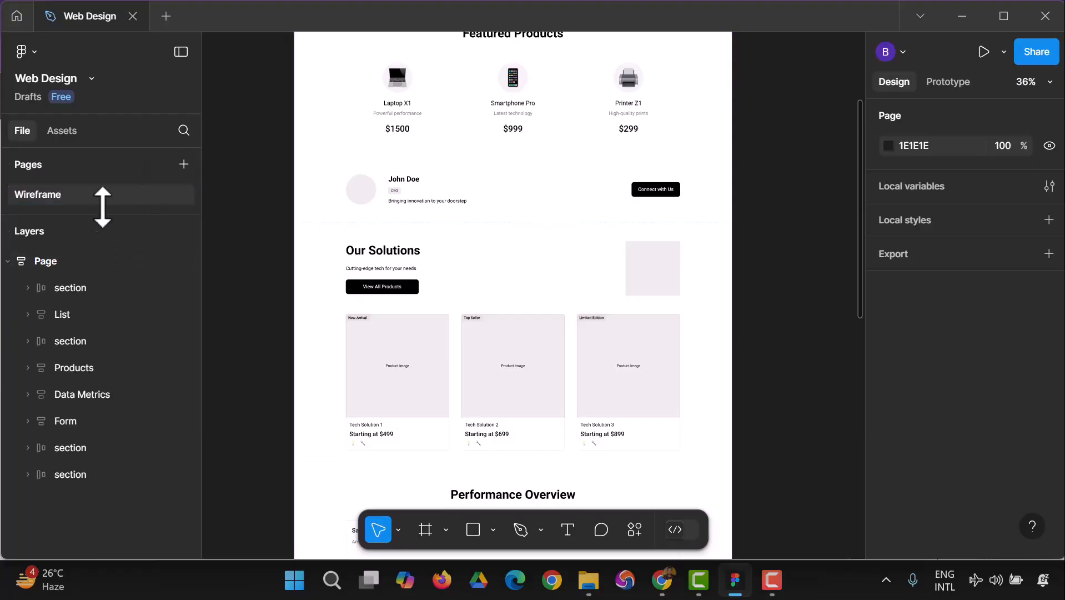
Step: Look over the whole wireframe from the Welcome to TechBiz hero down to the footer links and back up
{"action": "scroll", "coordinate": [434, 205], "scroll_direction": "up", "scroll_amount": 5}
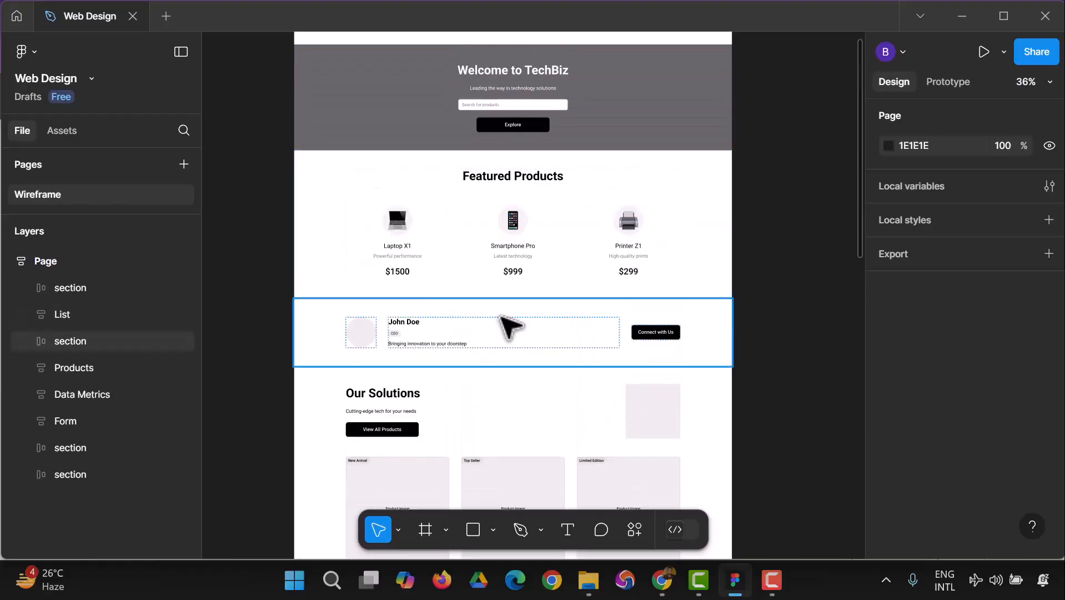
{"action": "scroll", "coordinate": [510, 325], "scroll_direction": "up", "scroll_amount": 8}
{"action": "scroll", "coordinate": [356, 234], "scroll_direction": "down", "scroll_amount": 4}
{"action": "scroll", "coordinate": [326, 238], "scroll_direction": "down", "scroll_amount": 20}
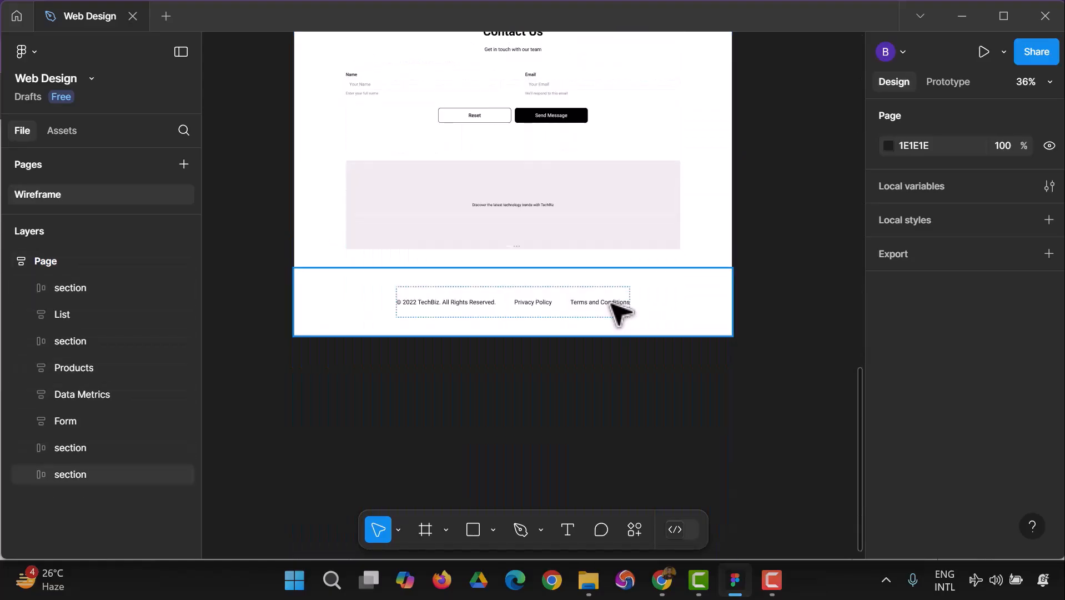
{"action": "scroll", "coordinate": [744, 342], "scroll_direction": "up", "scroll_amount": 10}
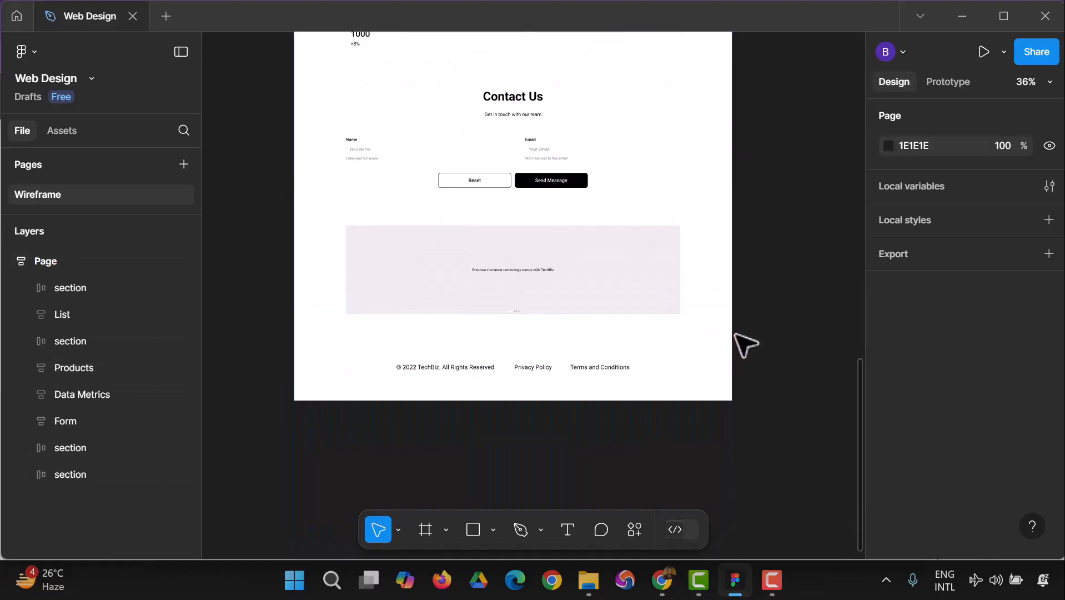
{"action": "scroll", "coordinate": [562, 268], "scroll_direction": "up", "scroll_amount": 6}
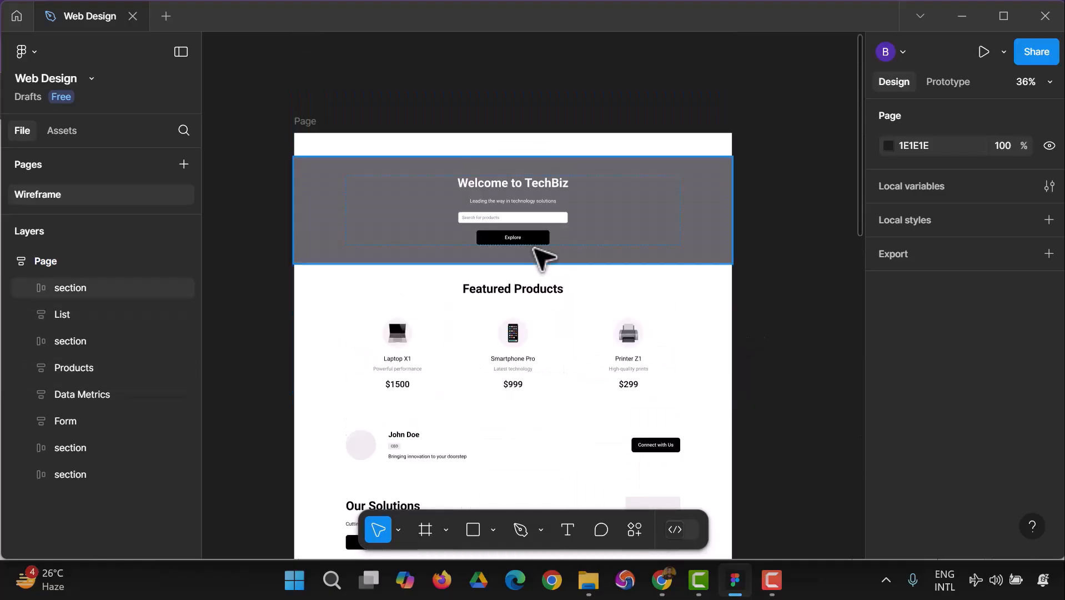
Step: Rename the generated top-level frame as Homepage Wireframe and deselect it
{"action": "left_click", "coordinate": [308, 125]}
{"action": "right_click", "coordinate": [309, 126]}
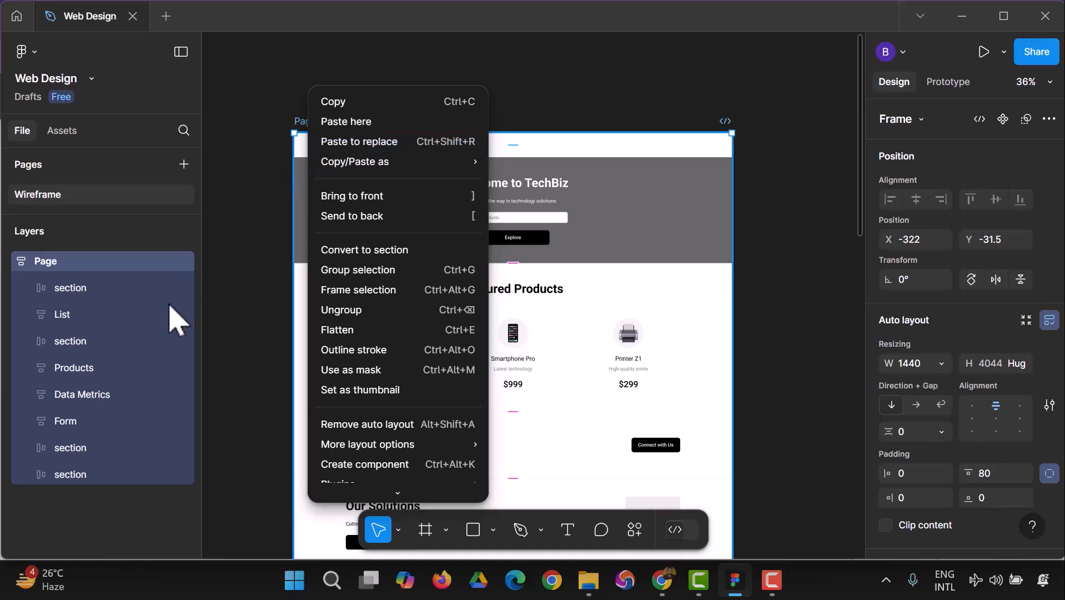
{"action": "left_click", "coordinate": [111, 272]}
{"action": "right_click", "coordinate": [111, 273]}
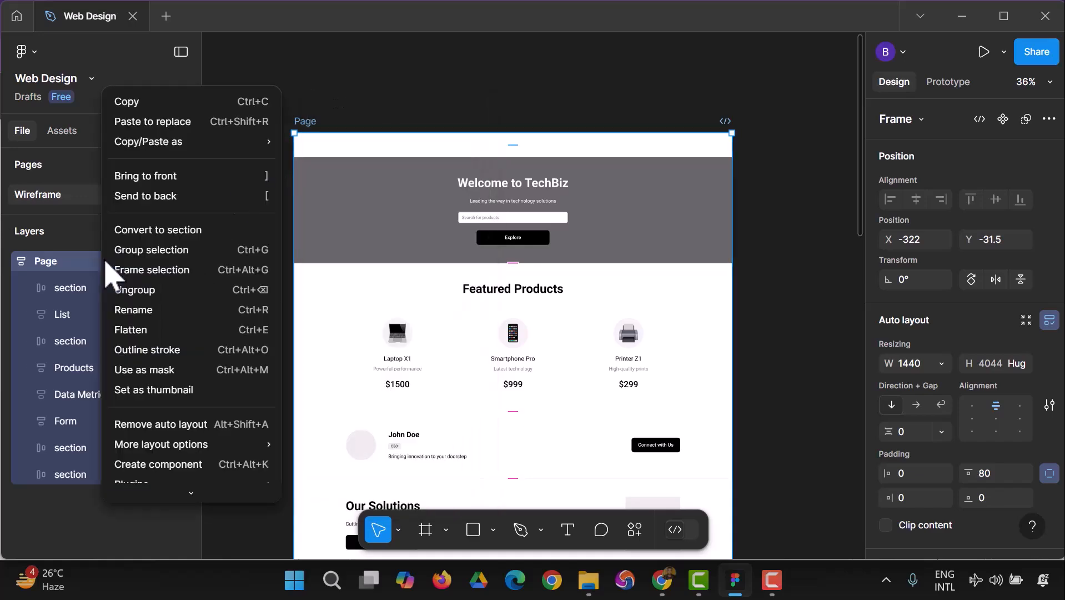
{"action": "left_click", "coordinate": [151, 314]}
{"action": "type", "text": "Homepage"}
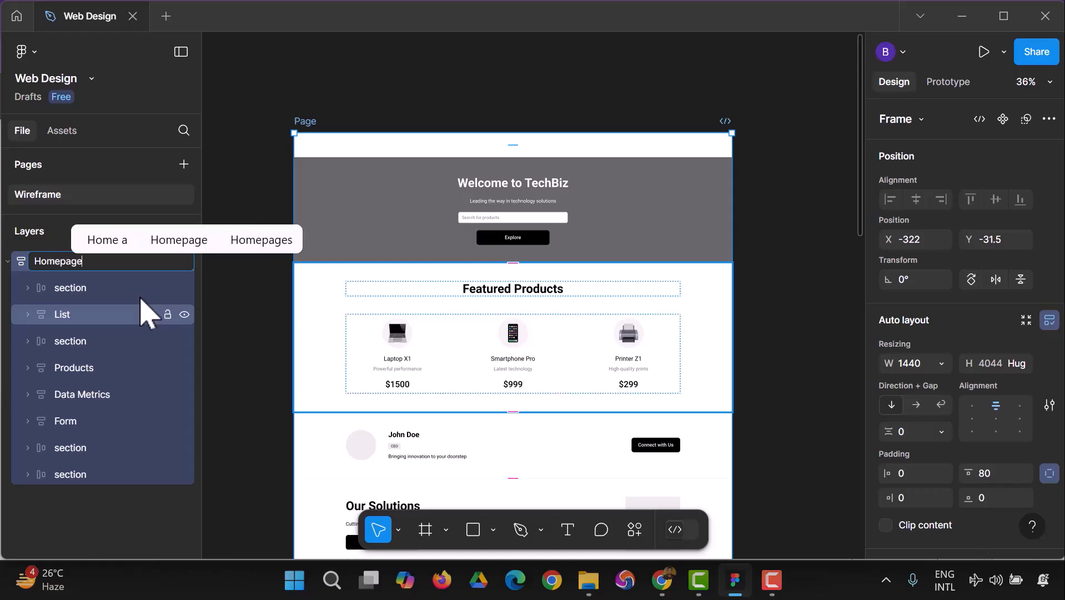
{"action": "type", "text": " Wireframe"}
{"action": "key", "text": "Return"}
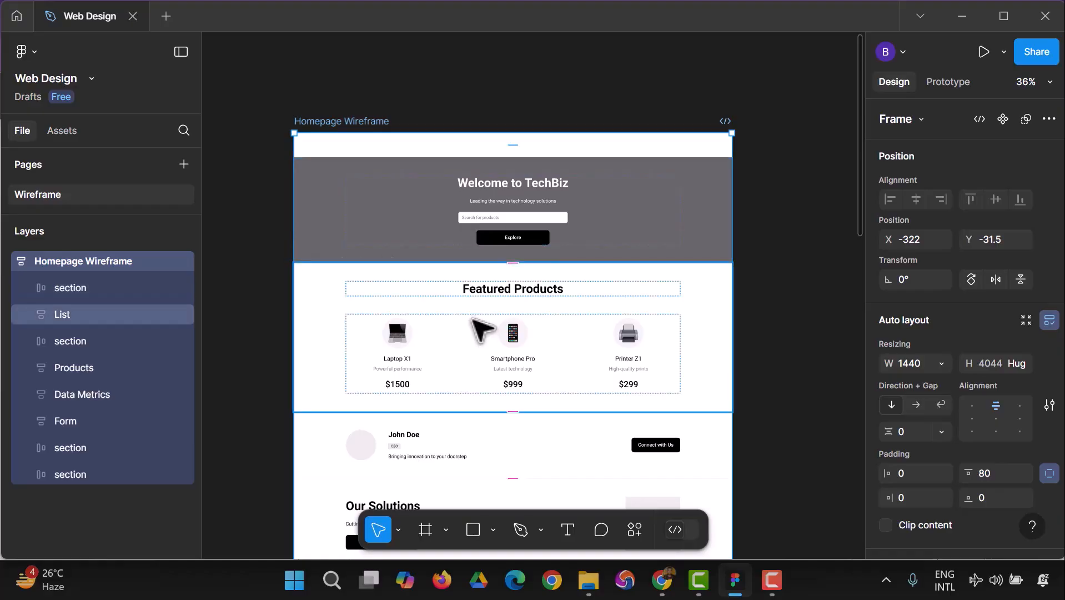
{"action": "left_click", "coordinate": [791, 401]}
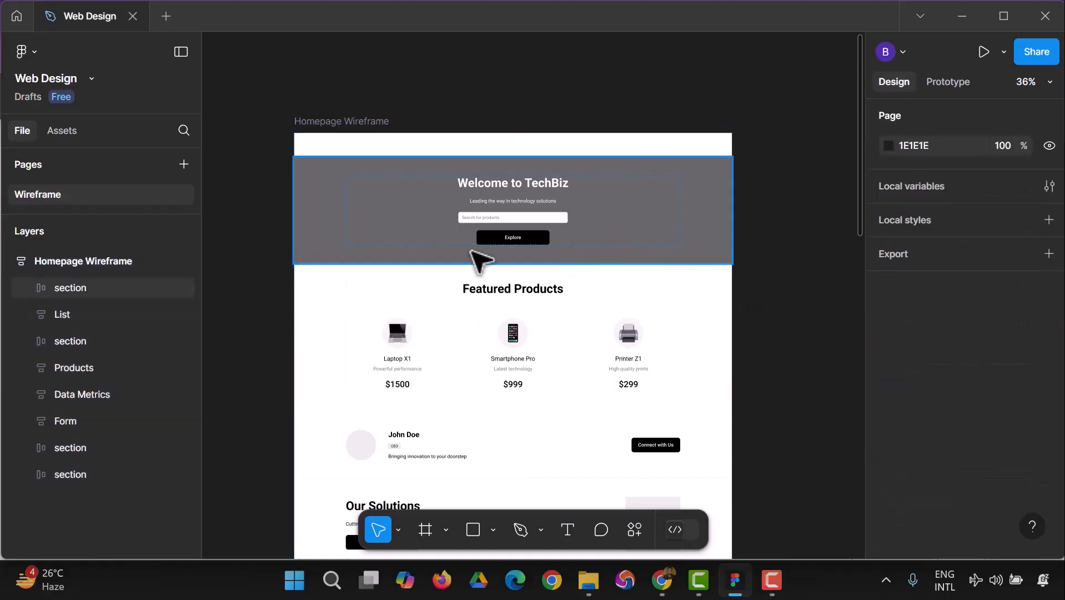
Step: Draw a section about 4833 by 4386 around the homepage wireframe, leaving ample empty space beside it
{"action": "scroll", "coordinate": [377, 302], "scroll_direction": "down", "scroll_amount": 1}
{"action": "scroll", "coordinate": [376, 301], "scroll_direction": "down", "scroll_amount": 2}
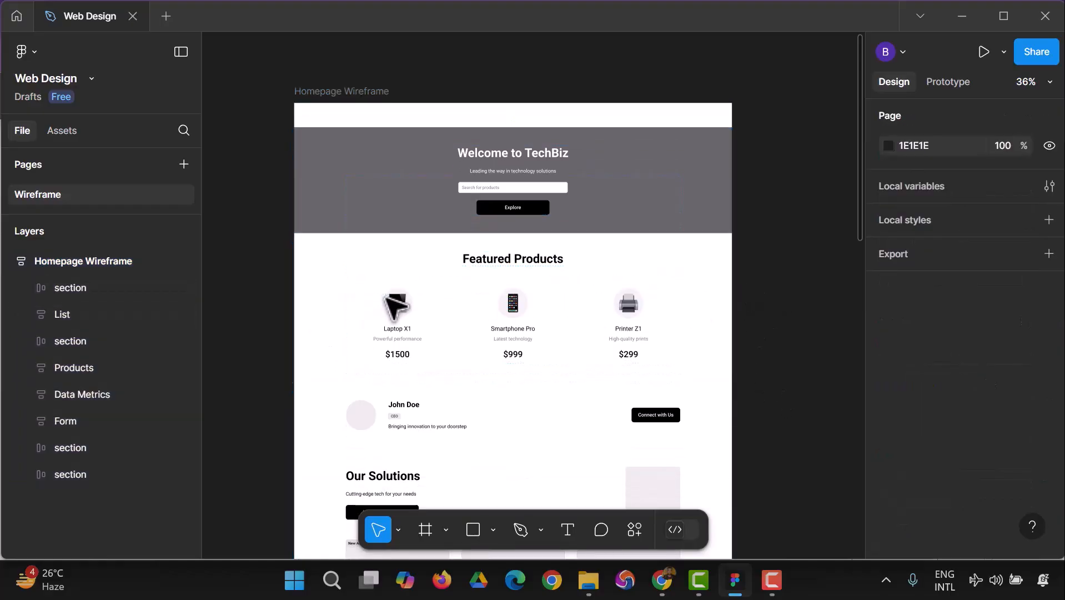
{"action": "left_click", "coordinate": [492, 530]}
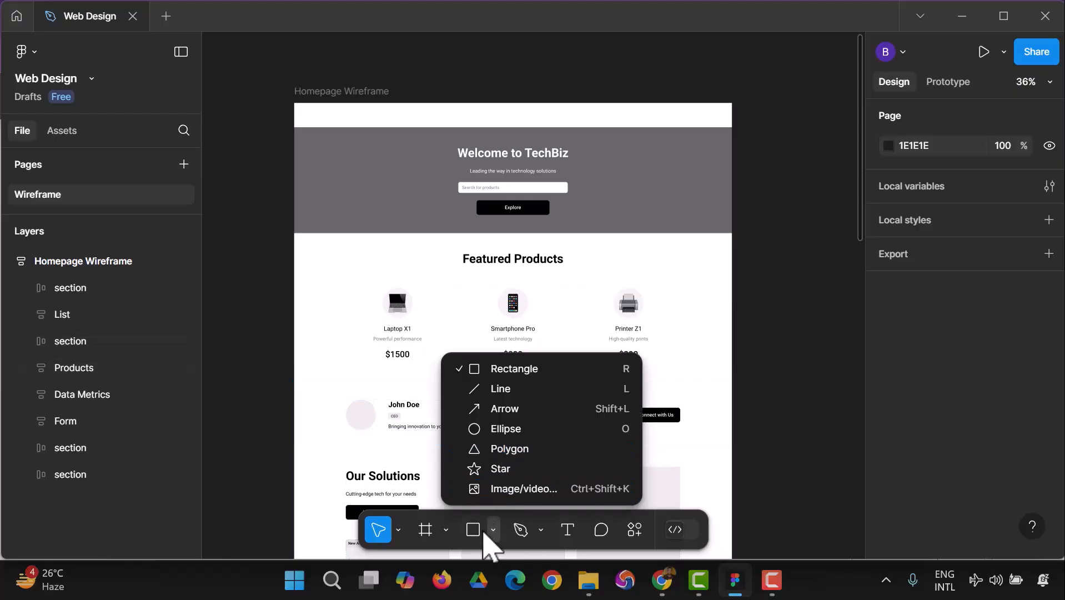
{"action": "left_click", "coordinate": [447, 531]}
{"action": "left_click", "coordinate": [454, 469]}
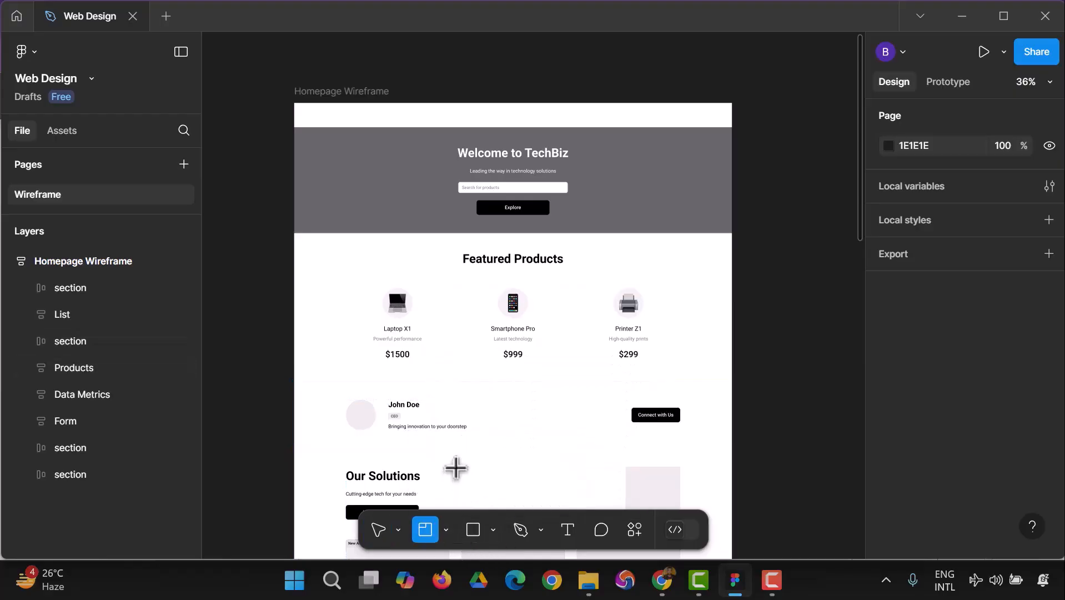
{"action": "mouse_move", "coordinate": [254, 67]}
{"action": "left_mouse_down"}
{"action": "mouse_move", "coordinate": [361, 237]}
{"action": "mouse_move", "coordinate": [537, 594]}
{"action": "mouse_move", "coordinate": [595, 595]}
{"action": "mouse_move", "coordinate": [614, 487]}
{"action": "mouse_move", "coordinate": [832, 428]}
{"action": "mouse_move", "coordinate": [976, 411]}
{"action": "mouse_move", "coordinate": [987, 429]}
{"action": "mouse_move", "coordinate": [830, 388]}
{"action": "left_mouse_up"}
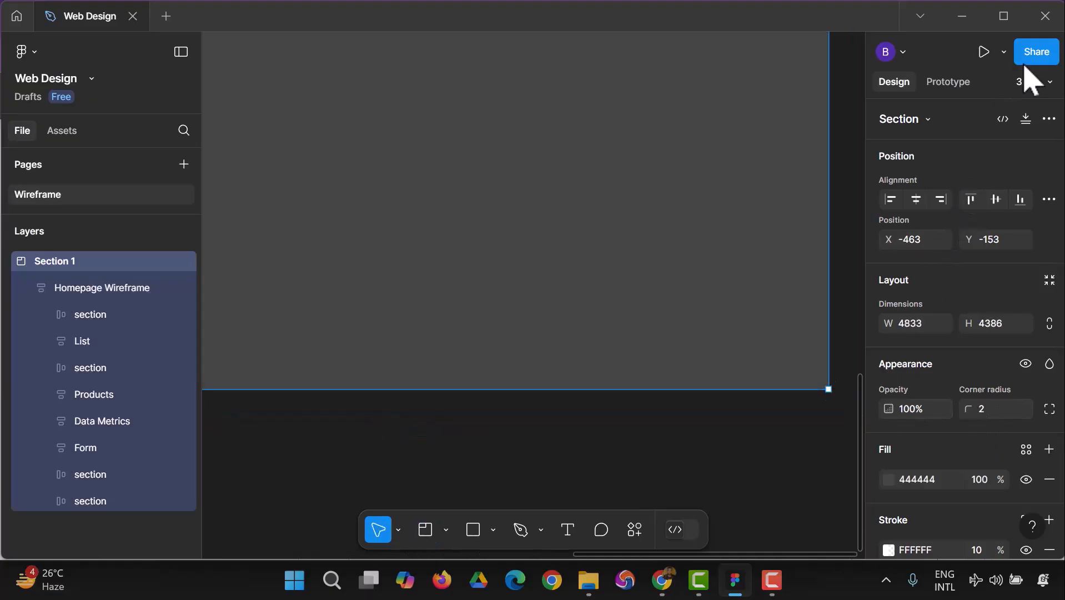
Step: Fit the whole section in view and move the Homepage Wireframe frame to the section's right side, at about X 2900, Y 222
{"action": "left_click", "coordinate": [1042, 82]}
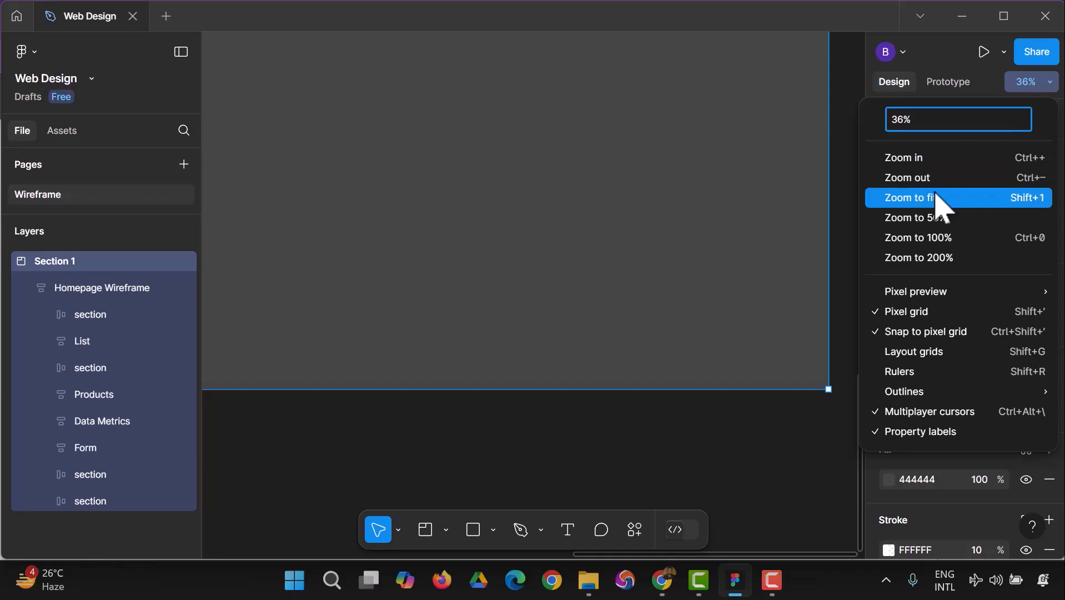
{"action": "left_click", "coordinate": [875, 199]}
{"action": "left_click", "coordinate": [236, 242]}
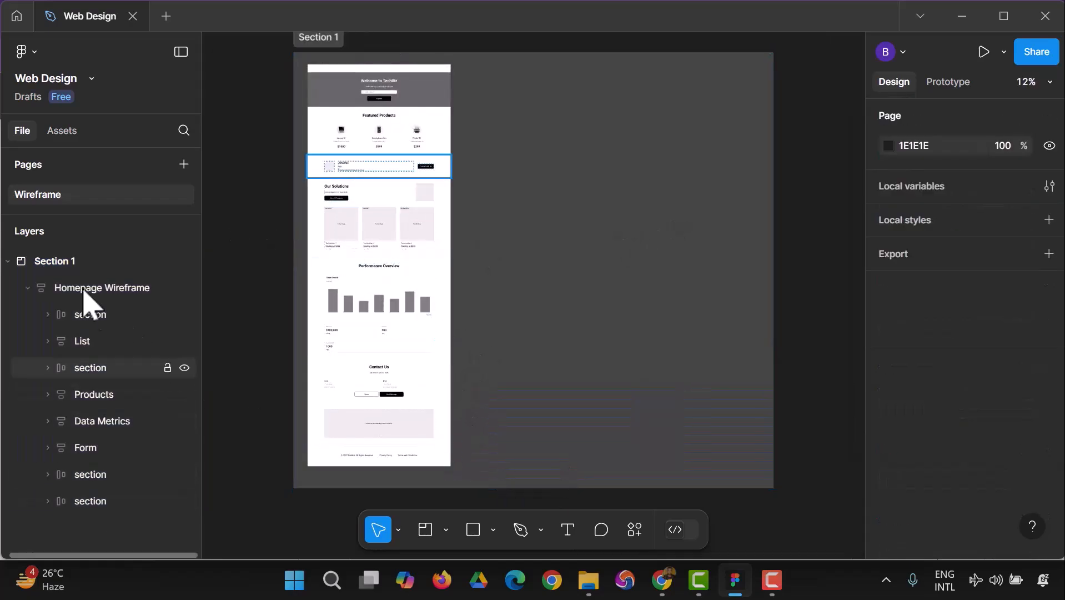
{"action": "left_click", "coordinate": [60, 288]}
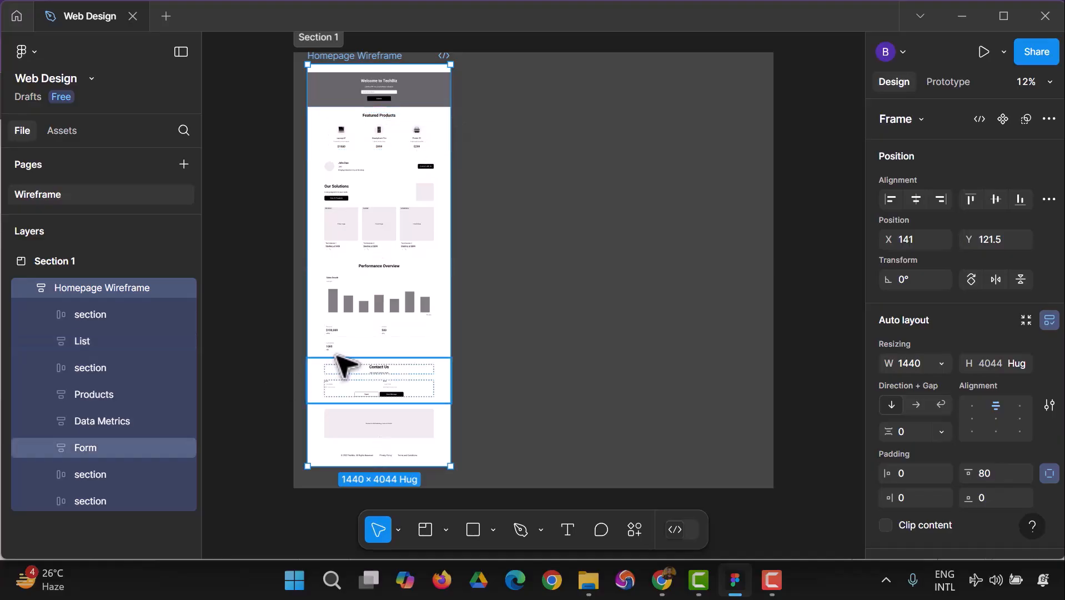
{"action": "left_click_drag", "start_coordinate": [351, 74], "coordinate": [626, 82]}
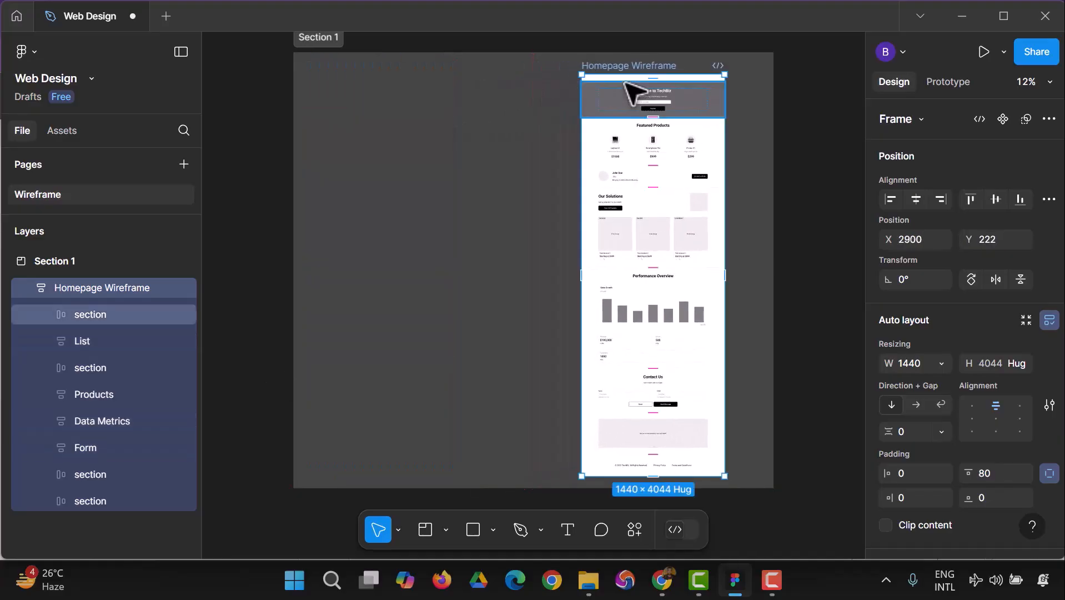
Step: Rename the Homepage Wireframe frame as Mefi Wireframe and deselect it
{"action": "double_click", "coordinate": [631, 65]}
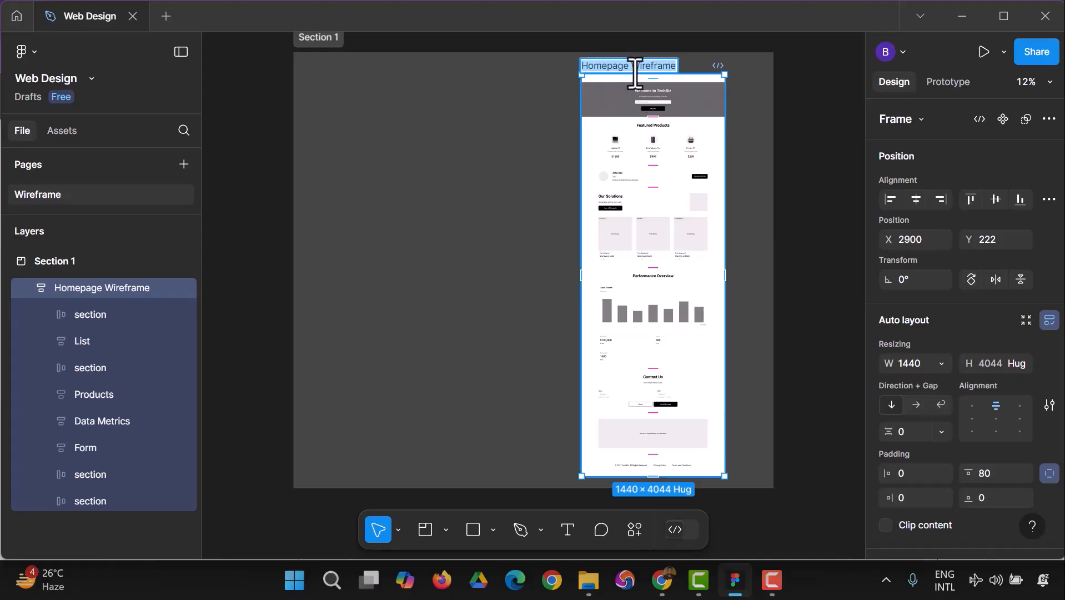
{"action": "type", "text": "Mefi"}
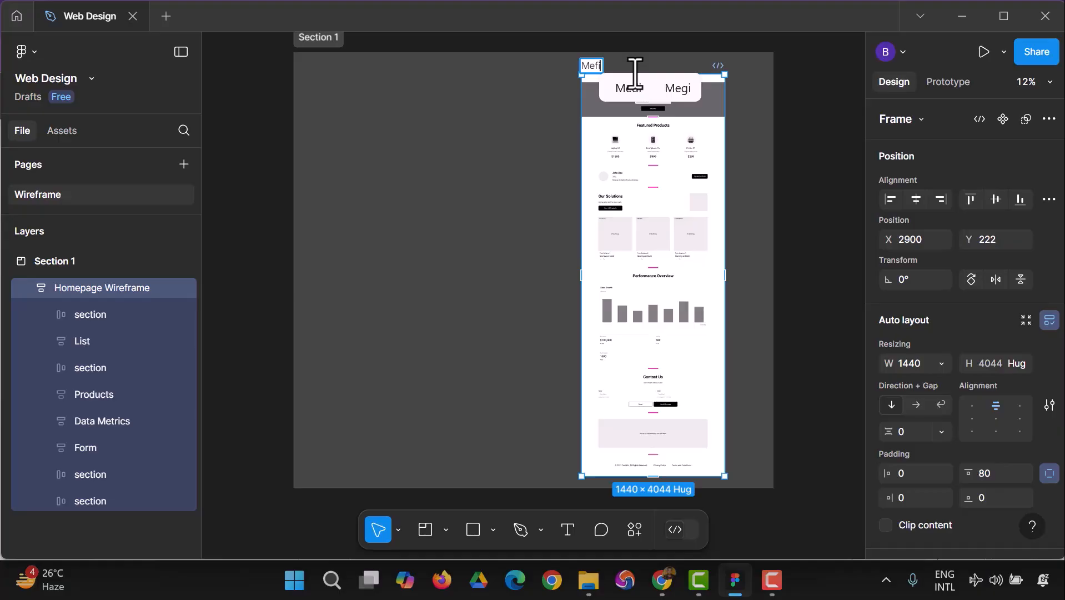
{"action": "key", "text": "BackSpace"}
{"action": "key", "text": "BackSpace"}
{"action": "type", "text": "fi Wireframe"}
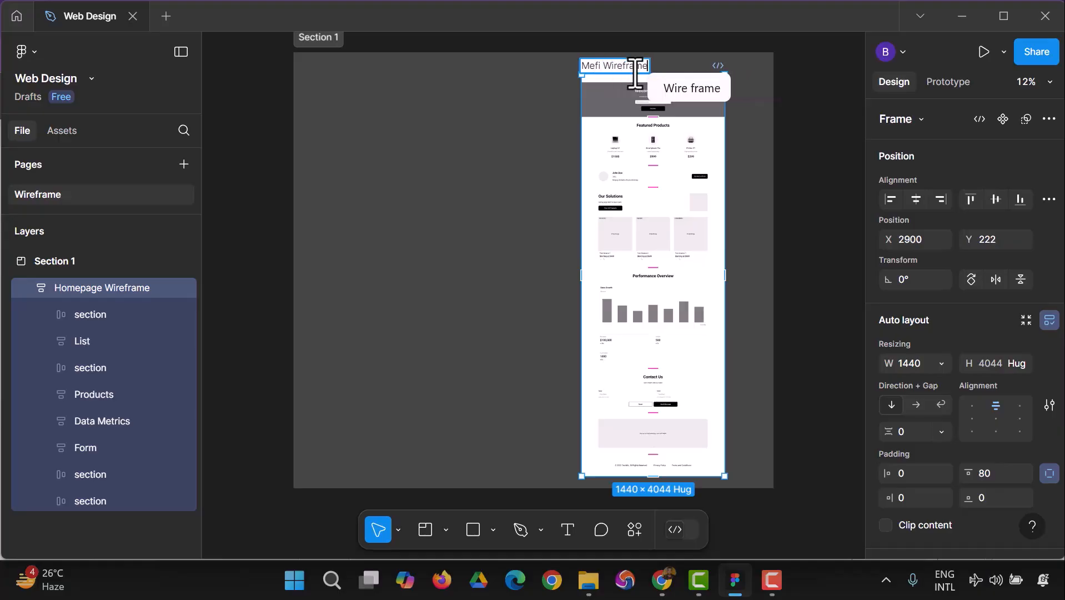
{"action": "left_click", "coordinate": [340, 160]}
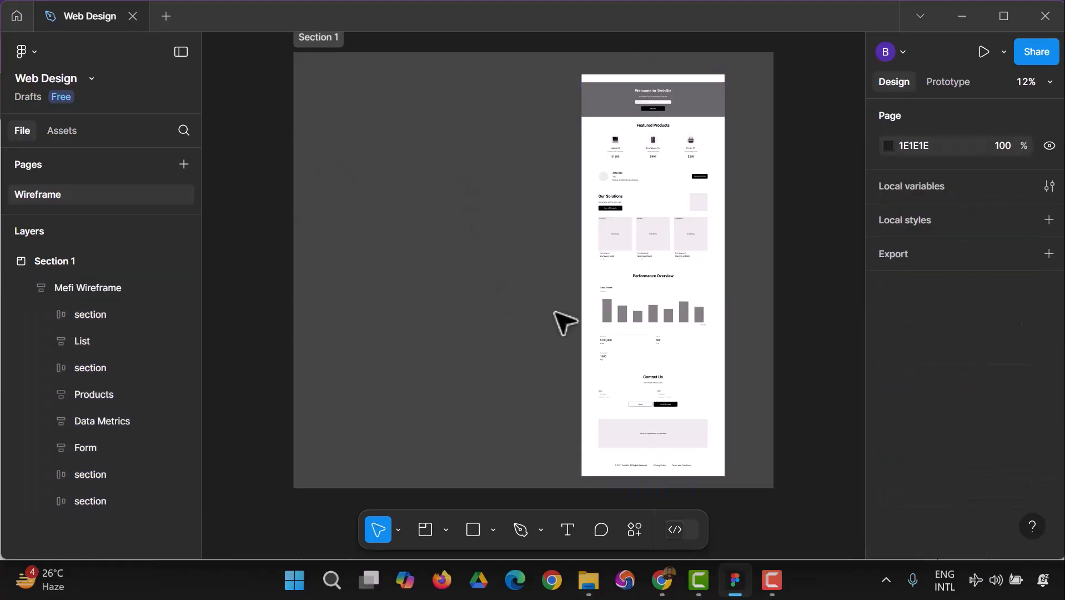
{"action": "left_click", "coordinate": [604, 85]}
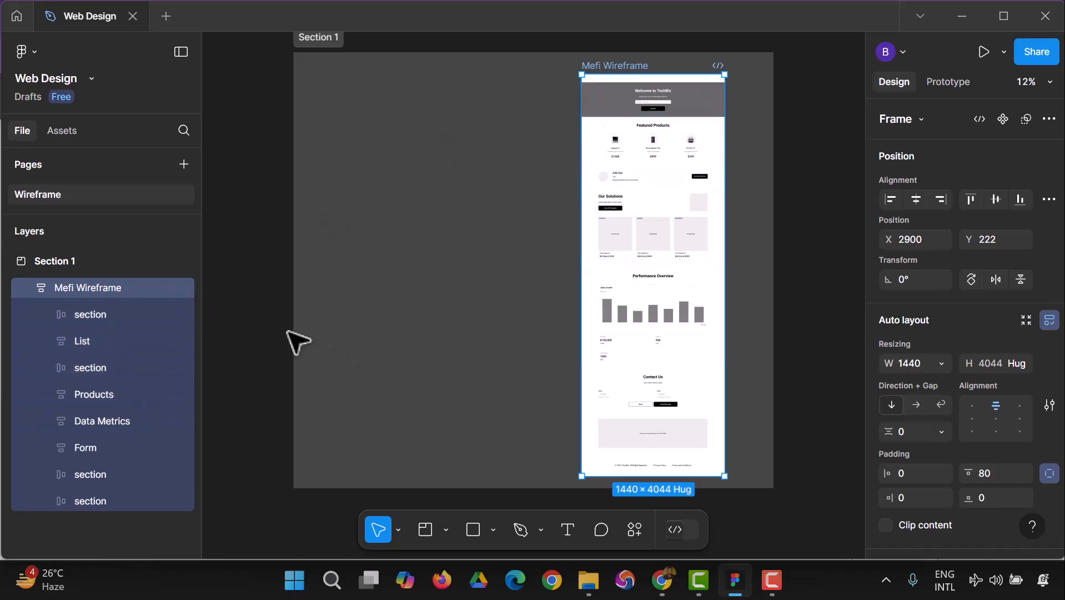
{"action": "left_click", "coordinate": [228, 191]}
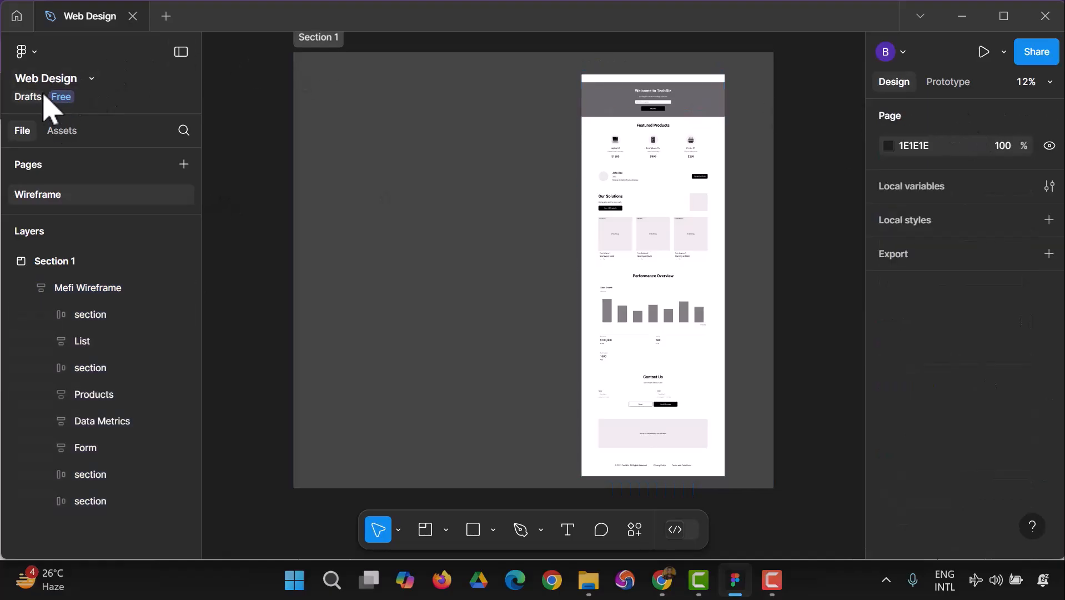
Step: Add an Android Compact frame in the section's empty area beside the Mefi Wireframe and enlarge it to about 2190 by 4044
{"action": "left_click", "coordinate": [446, 532]}
{"action": "left_click", "coordinate": [467, 451]}
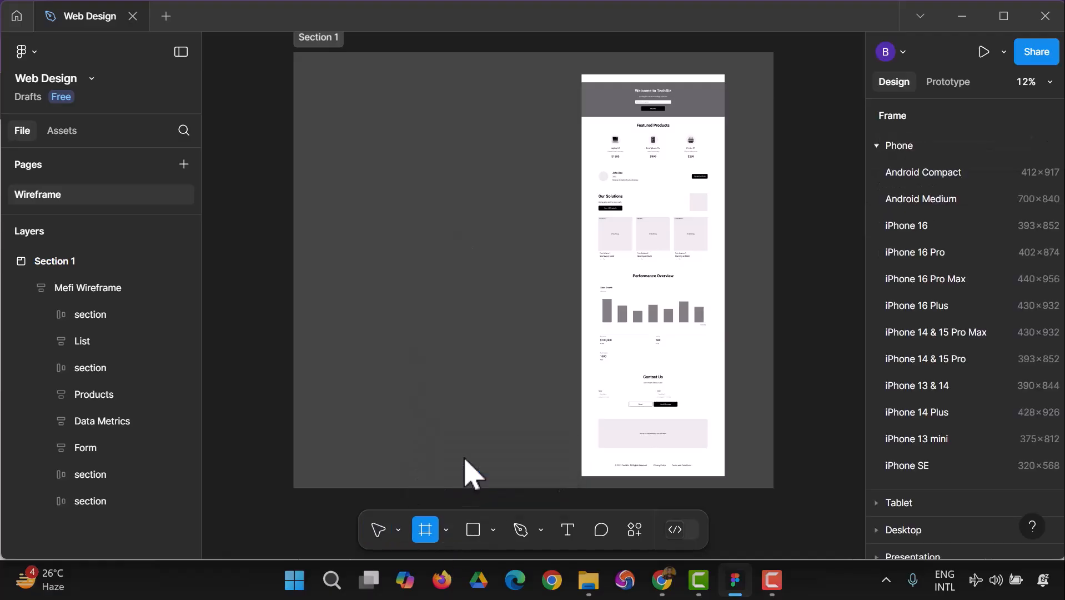
{"action": "left_click", "coordinate": [913, 176]}
{"action": "left_click_drag", "start_coordinate": [813, 308], "coordinate": [534, 306]}
{"action": "left_click_drag", "start_coordinate": [470, 240], "coordinate": [380, 236]}
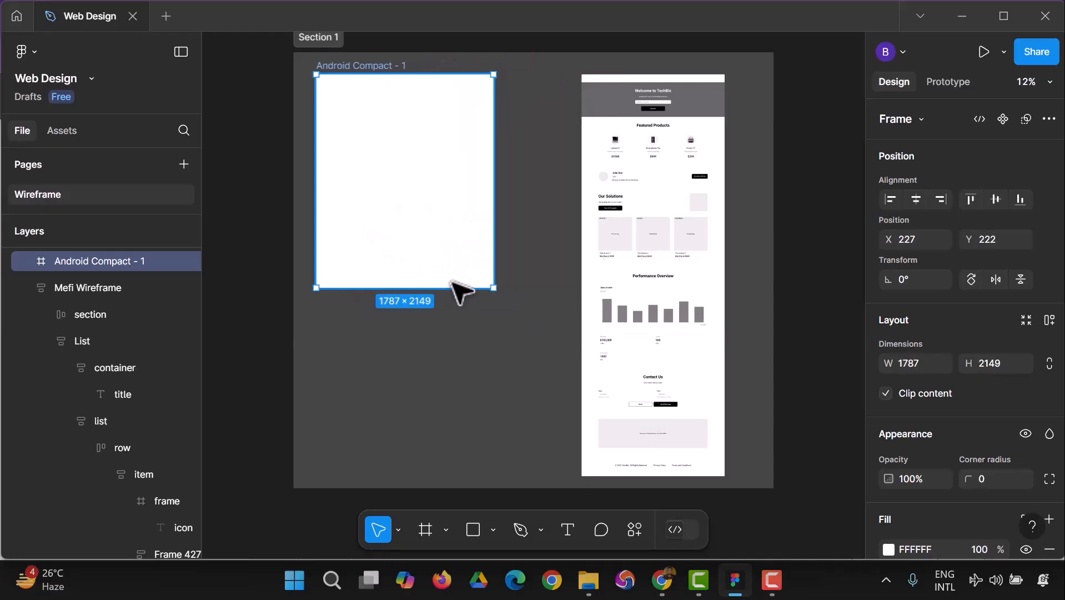
{"action": "left_click_drag", "start_coordinate": [492, 287], "coordinate": [533, 473]}
{"action": "left_click", "coordinate": [308, 148]}
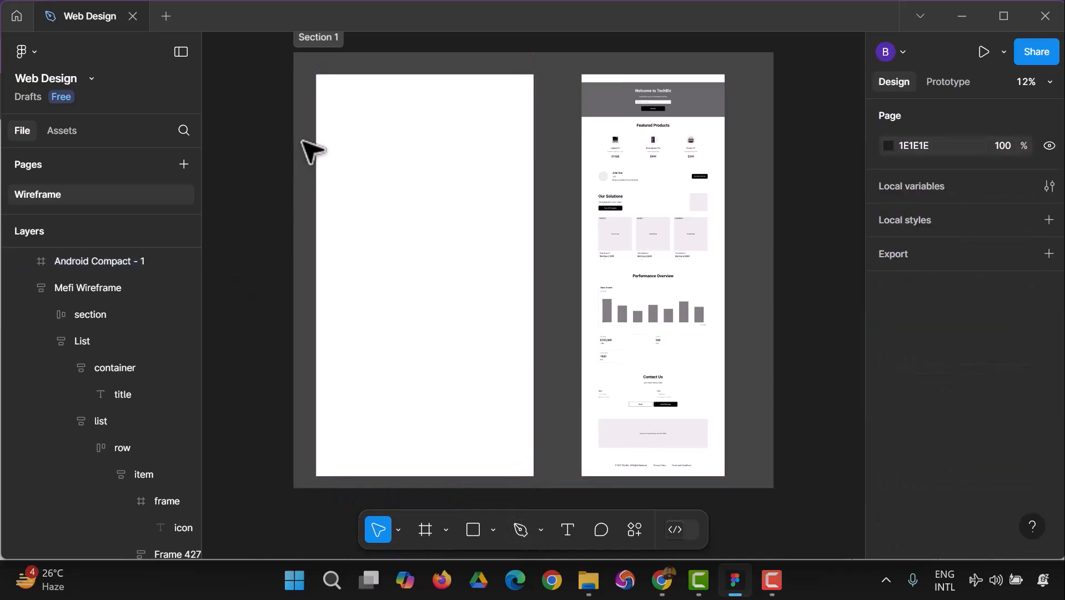
Step: Rename the blank Android Compact frame as Low Fidelity Wireframe
{"action": "left_click", "coordinate": [355, 75]}
{"action": "right_click", "coordinate": [99, 267]}
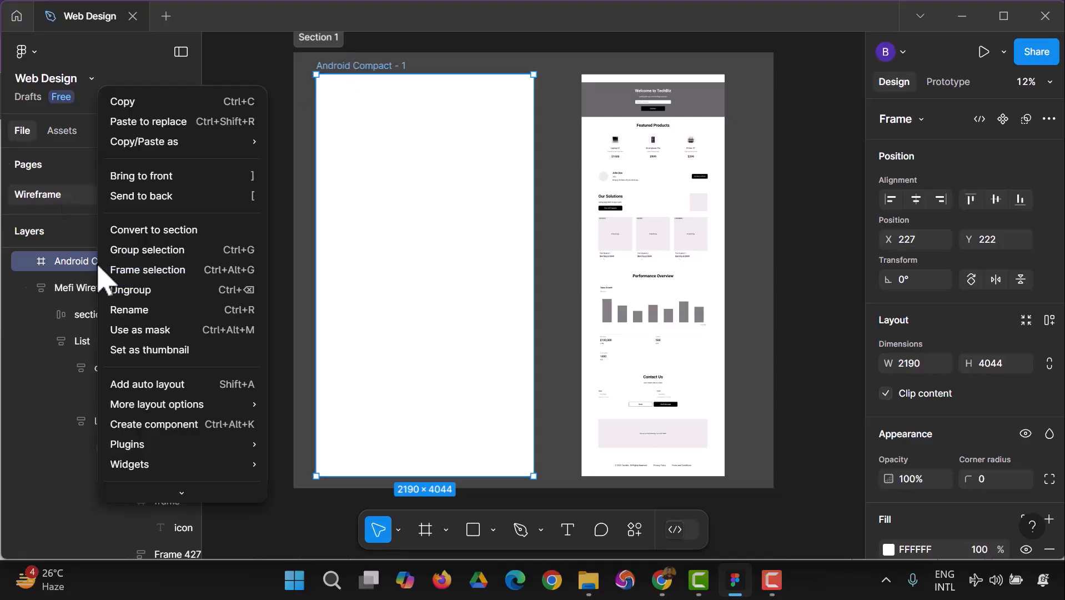
{"action": "left_click", "coordinate": [134, 313]}
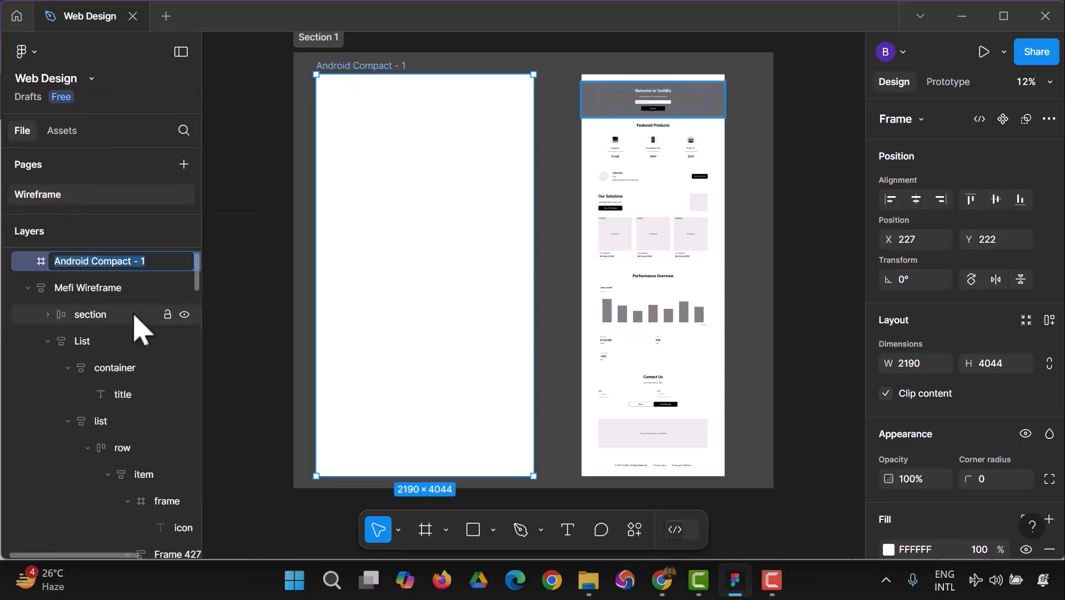
{"action": "type", "text": "Low Fide"}
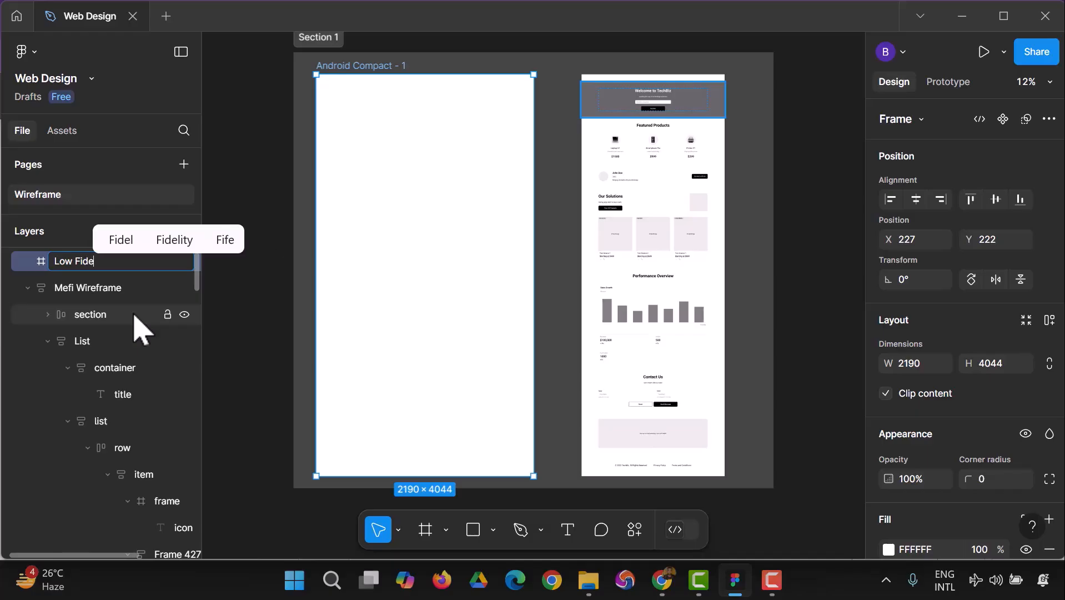
{"action": "type", "text": "lity "}
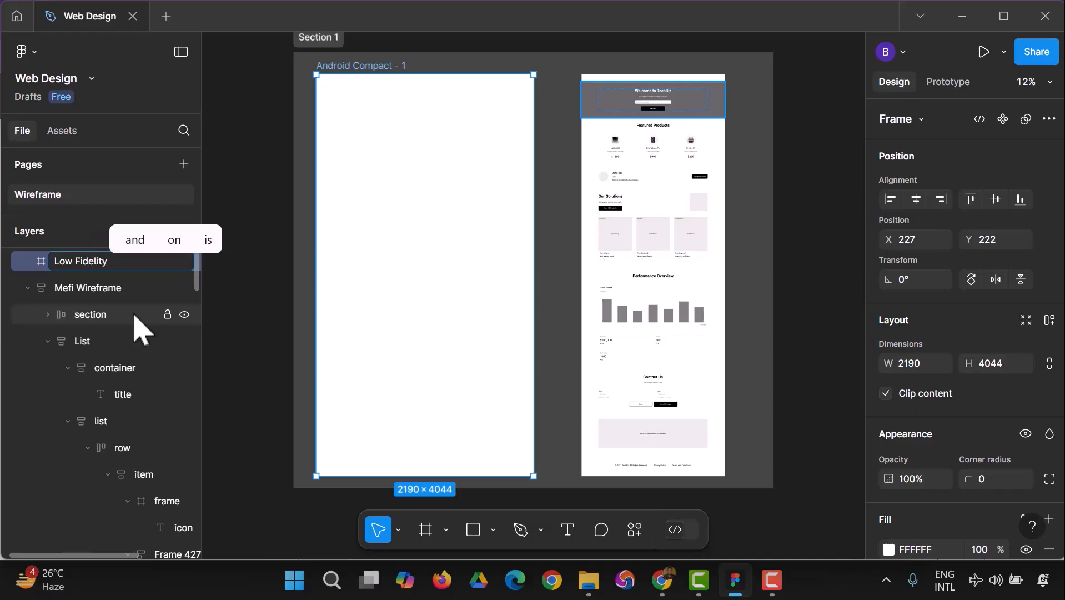
{"action": "type", "text": "Wireframe"}
{"action": "key", "text": "Return"}
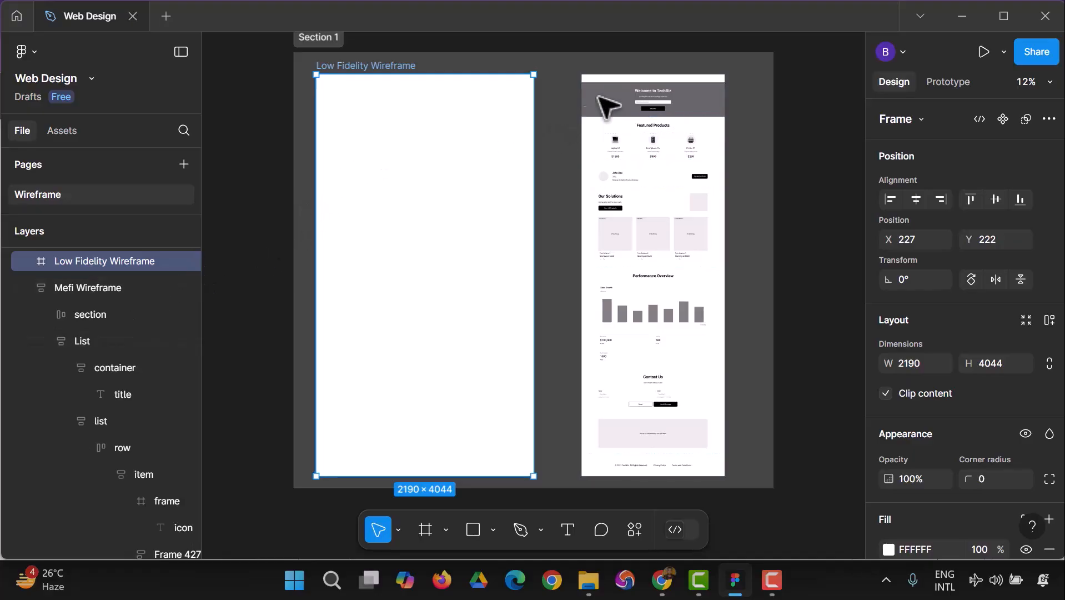
Step: Rename the Mefi Wireframe frame as Medium Fidelity Wireframe
{"action": "left_click", "coordinate": [616, 83]}
{"action": "left_click", "coordinate": [749, 214]}
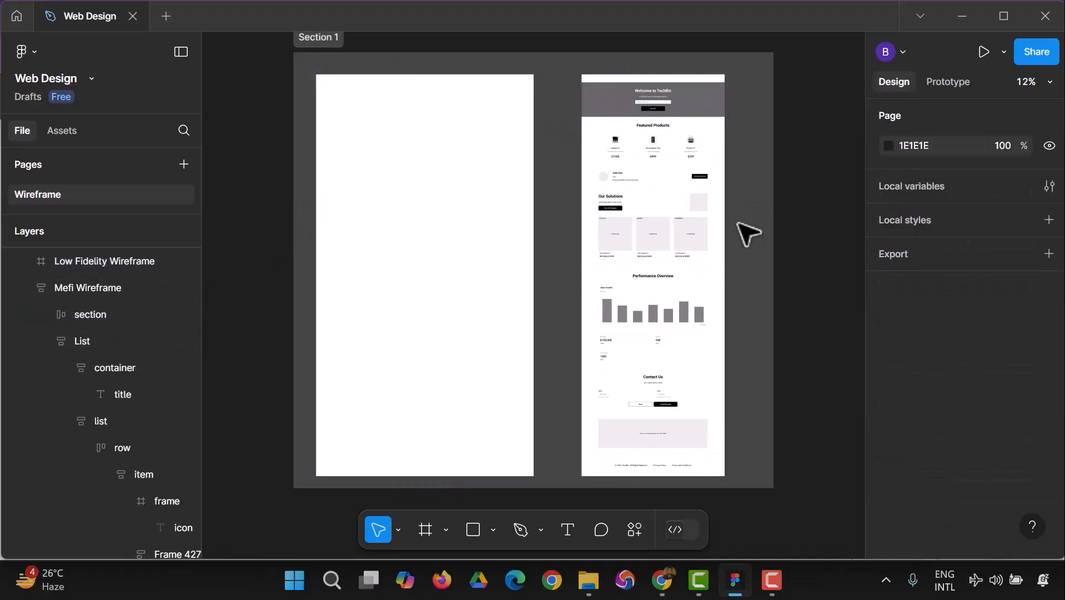
{"action": "left_click", "coordinate": [718, 262]}
{"action": "left_click", "coordinate": [614, 66]}
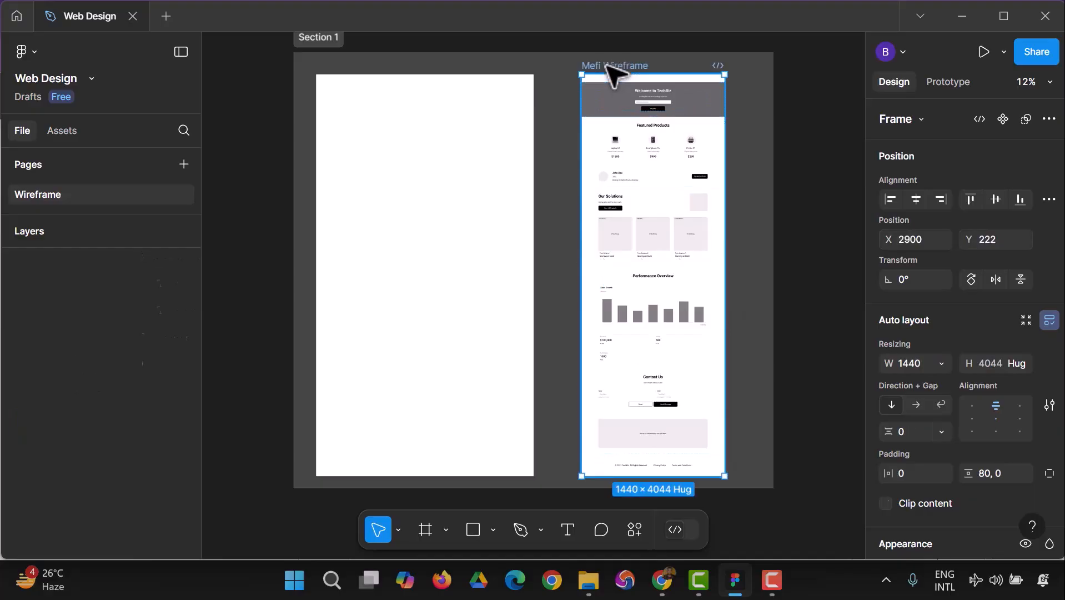
{"action": "right_click", "coordinate": [63, 268]}
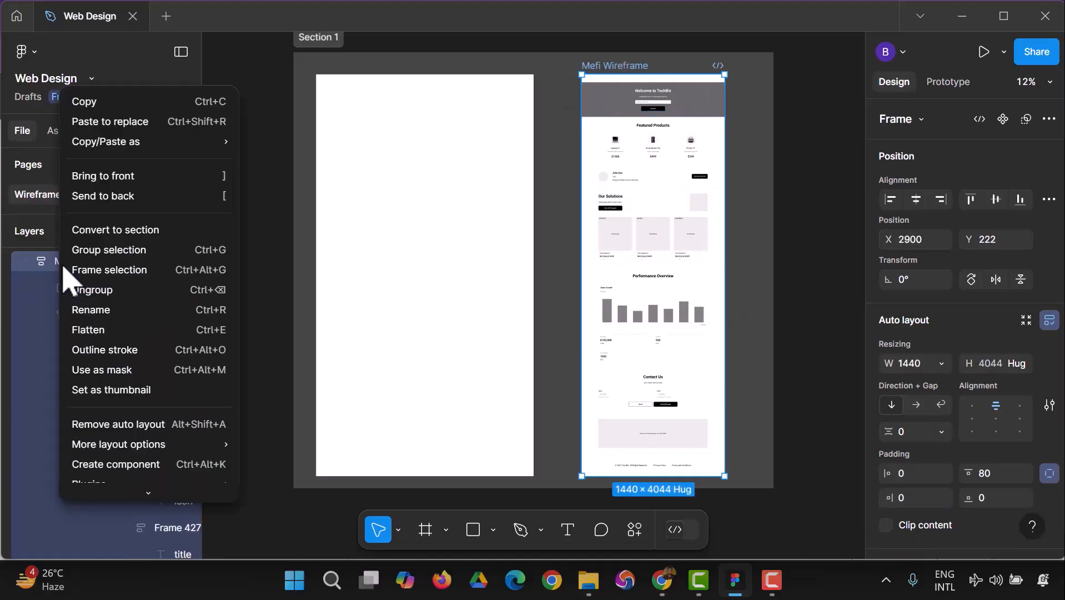
{"action": "left_click", "coordinate": [112, 312]}
{"action": "type", "text": "Medium Fidelity Wireframe"}
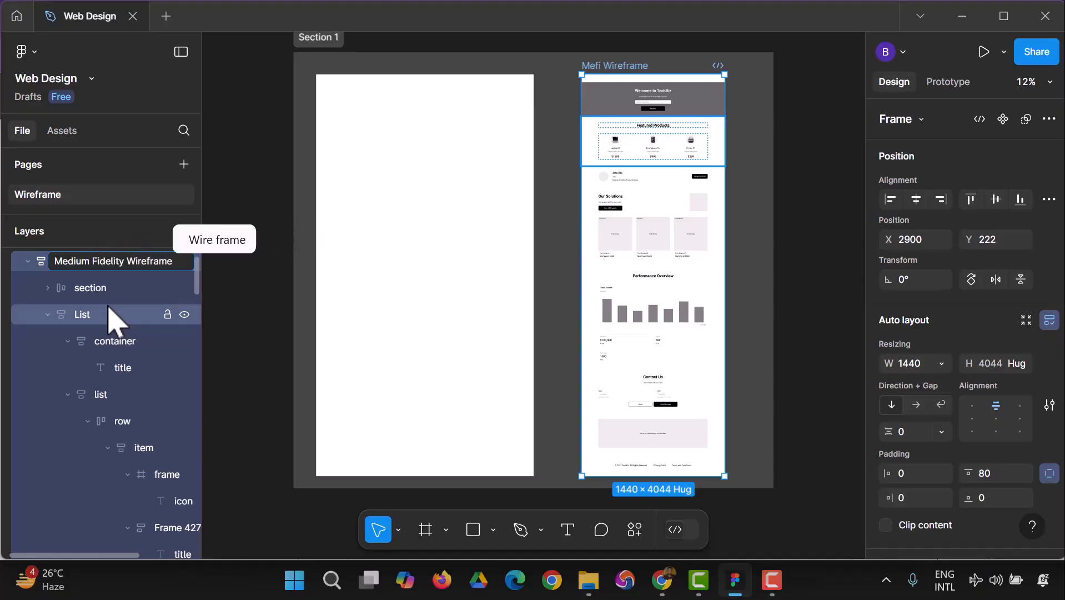
{"action": "key", "text": "Return"}
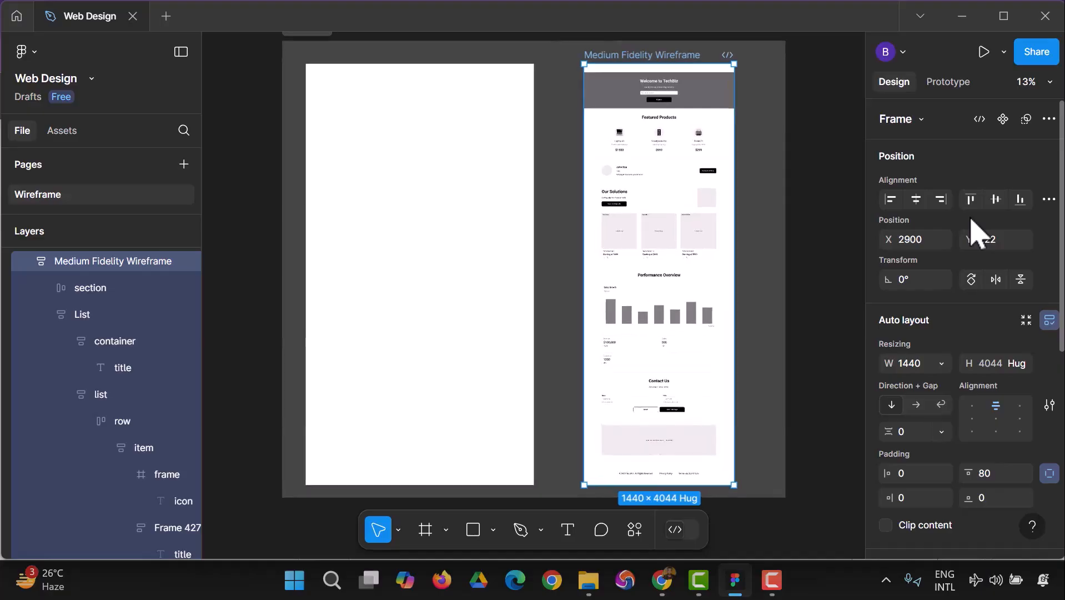
Step: Examine the upper part of the Medium Fidelity Wireframe up close, including its top padding, welcome banner and featured products
{"action": "key", "text": "ctrl+equal"}
{"action": "key", "text": "ctrl+equal"}
{"action": "scroll", "coordinate": [689, 273], "scroll_direction": "up", "scroll_amount": 5}
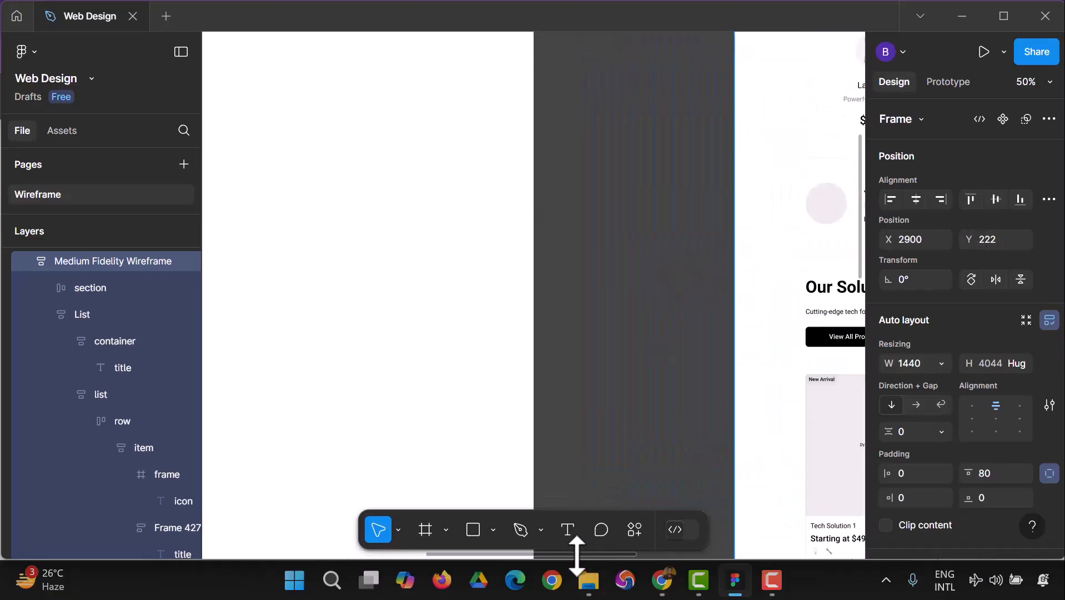
{"action": "scroll", "coordinate": [613, 566], "scroll_direction": "right", "scroll_amount": 7}
{"action": "scroll", "coordinate": [697, 347], "scroll_direction": "up", "scroll_amount": 3}
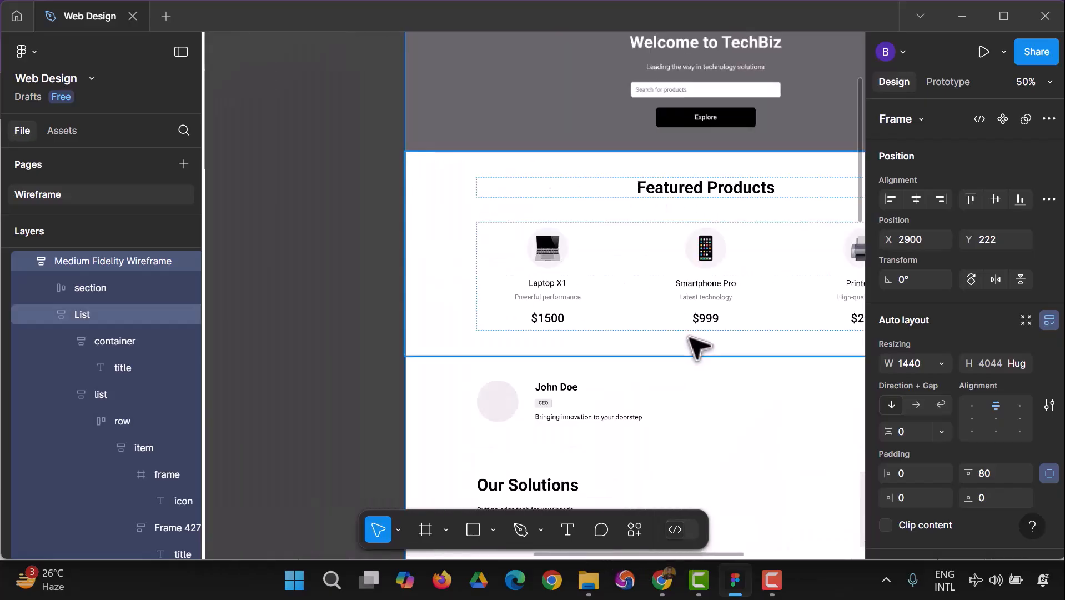
{"action": "scroll", "coordinate": [697, 348], "scroll_direction": "up", "scroll_amount": 3}
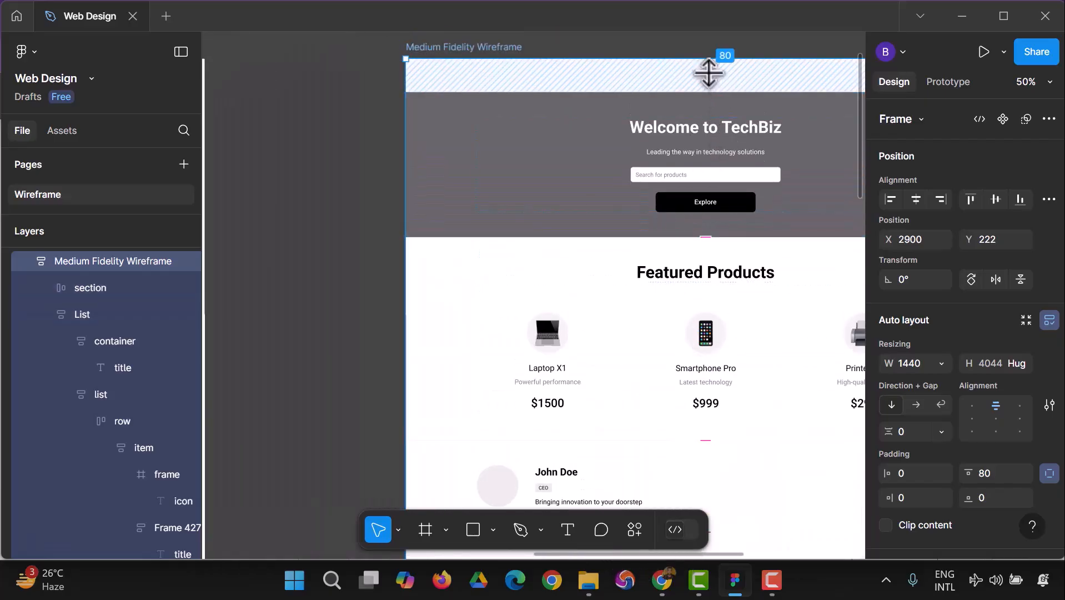
{"action": "left_click", "coordinate": [708, 71]}
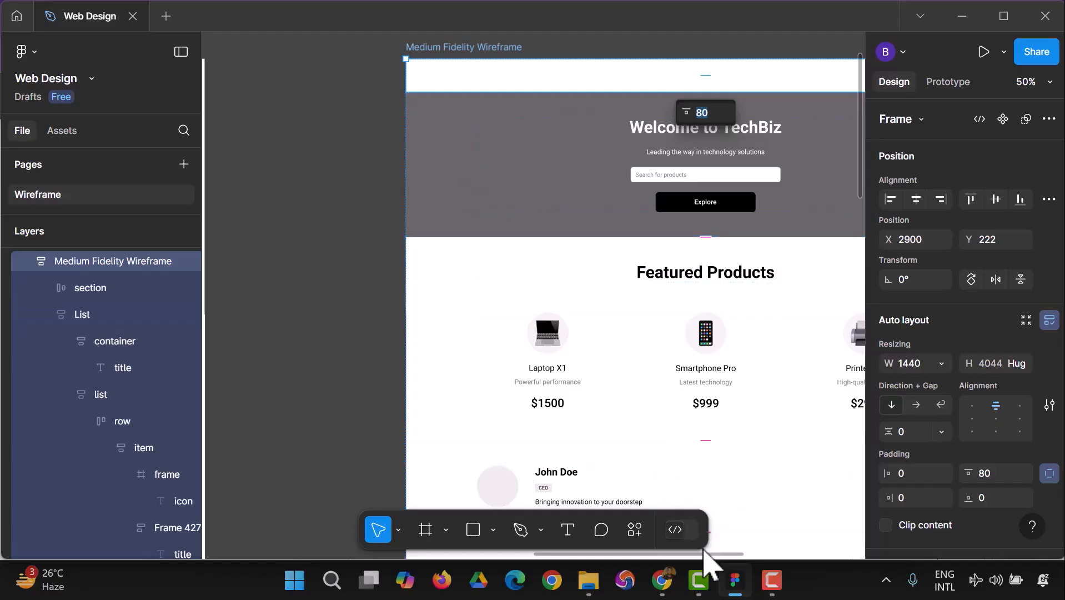
Step: Draw a nearly horizontal line about 1476 long near the Low Fidelity Wireframe's upper edge, starting at about X 40, Y 59
{"action": "left_click_drag", "start_coordinate": [716, 552], "coordinate": [416, 551]}
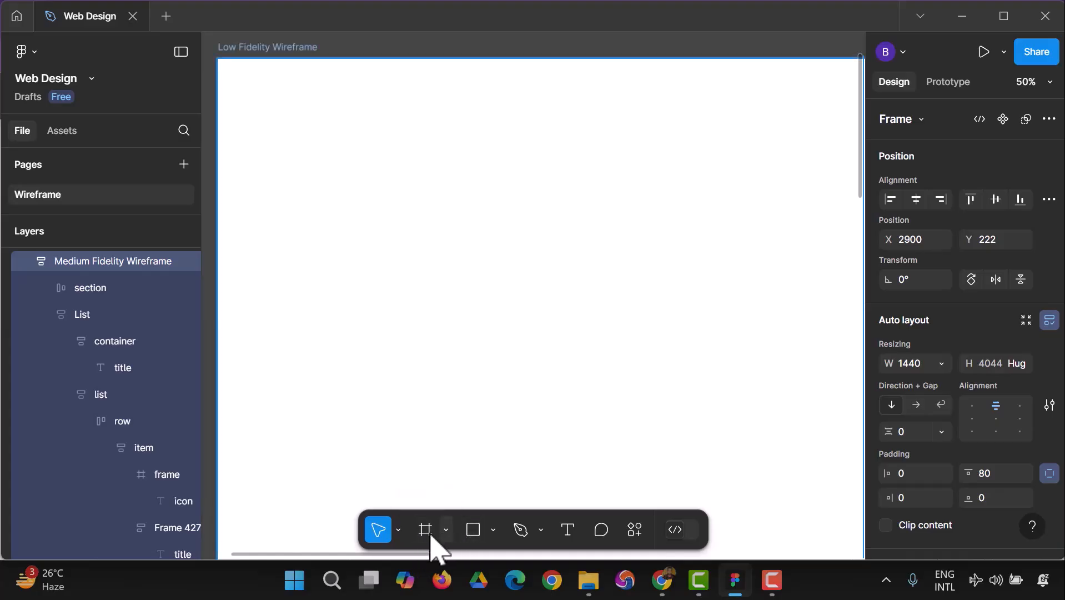
{"action": "left_click", "coordinate": [399, 530]}
{"action": "left_click", "coordinate": [494, 532]}
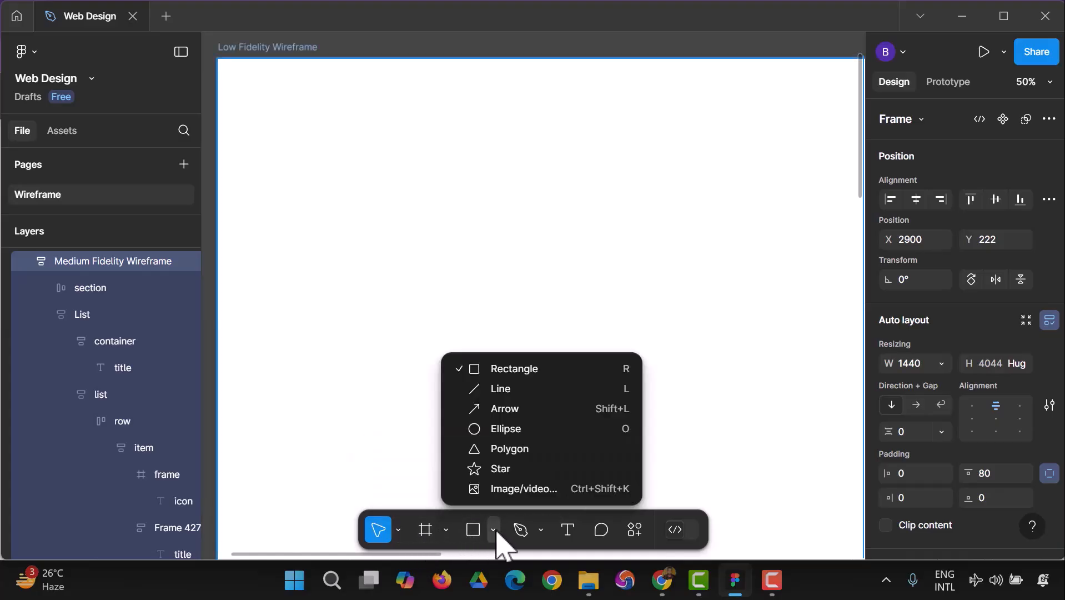
{"action": "left_click", "coordinate": [488, 390]}
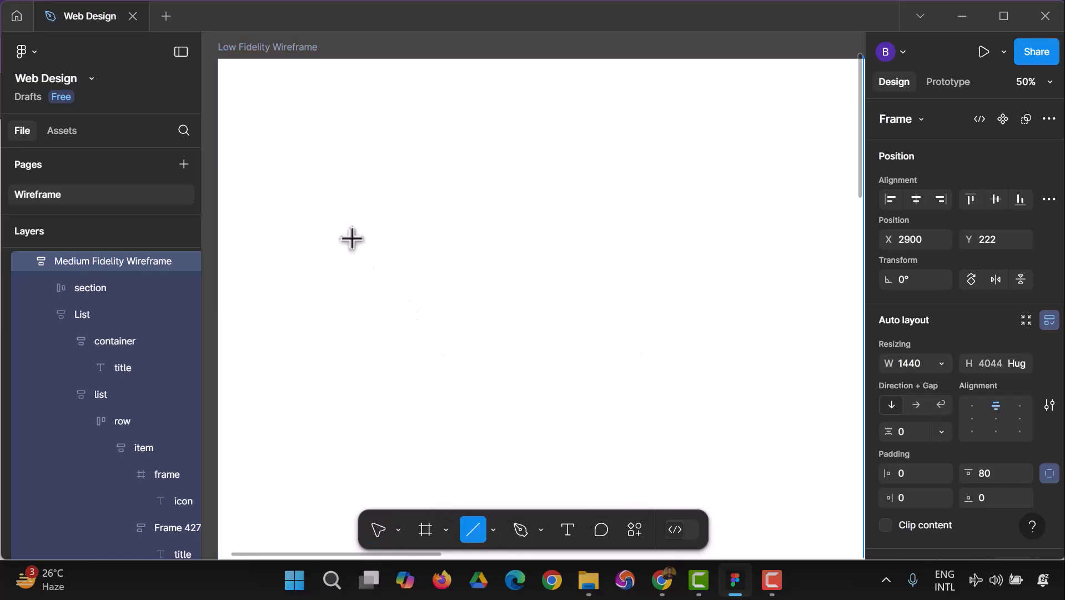
{"action": "left_click_drag", "start_coordinate": [234, 84], "coordinate": [849, 85]}
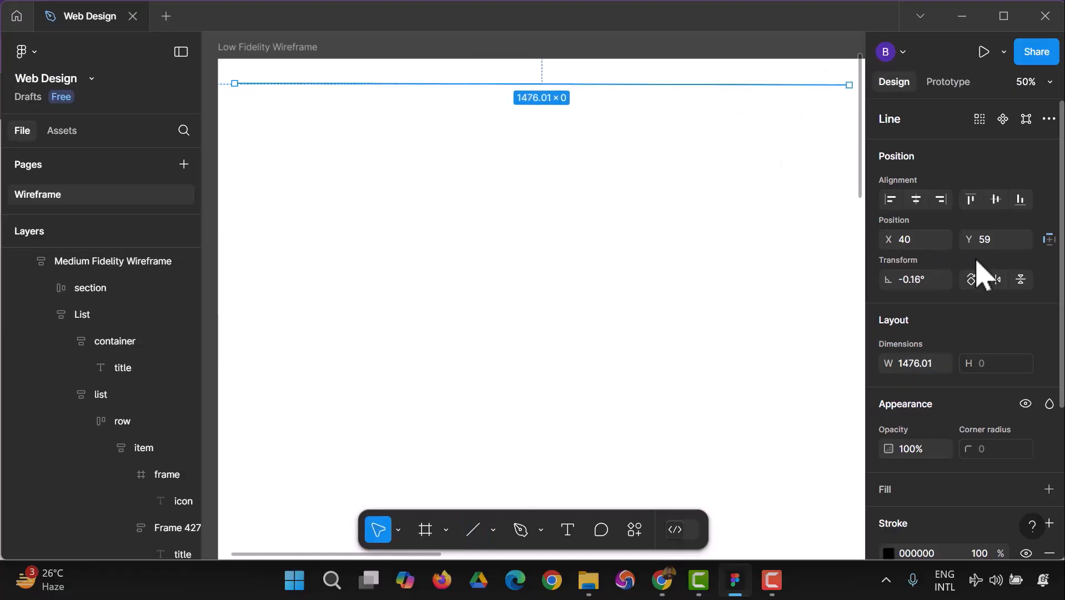
Step: Set the line's stroke colour to 444444 from the colours on this page and deselect it
{"action": "scroll", "coordinate": [989, 294], "scroll_direction": "down", "scroll_amount": 3}
{"action": "left_click", "coordinate": [889, 386]}
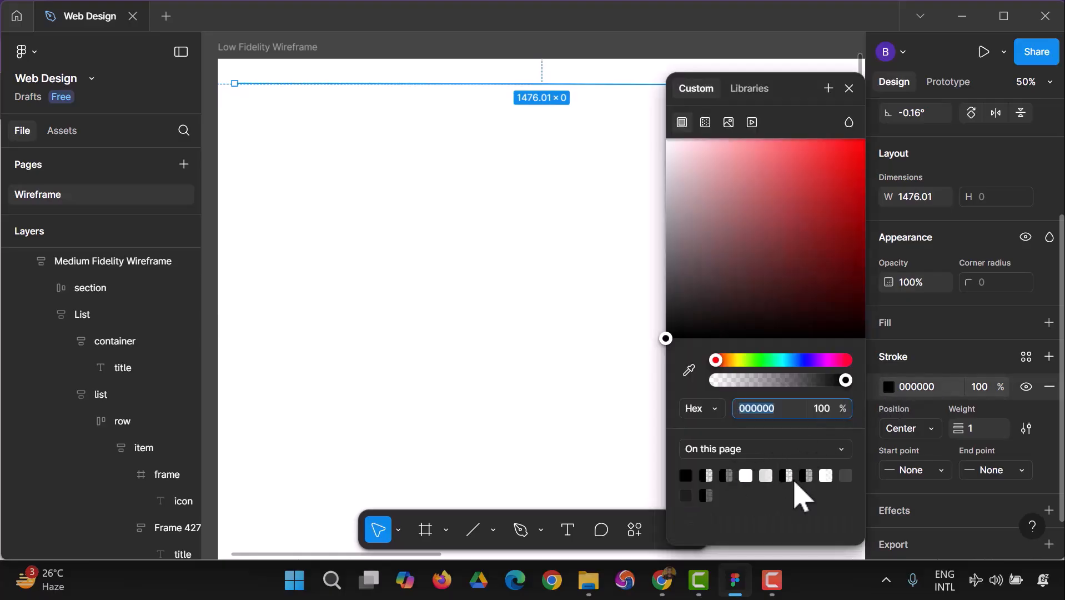
{"action": "left_click", "coordinate": [847, 477]}
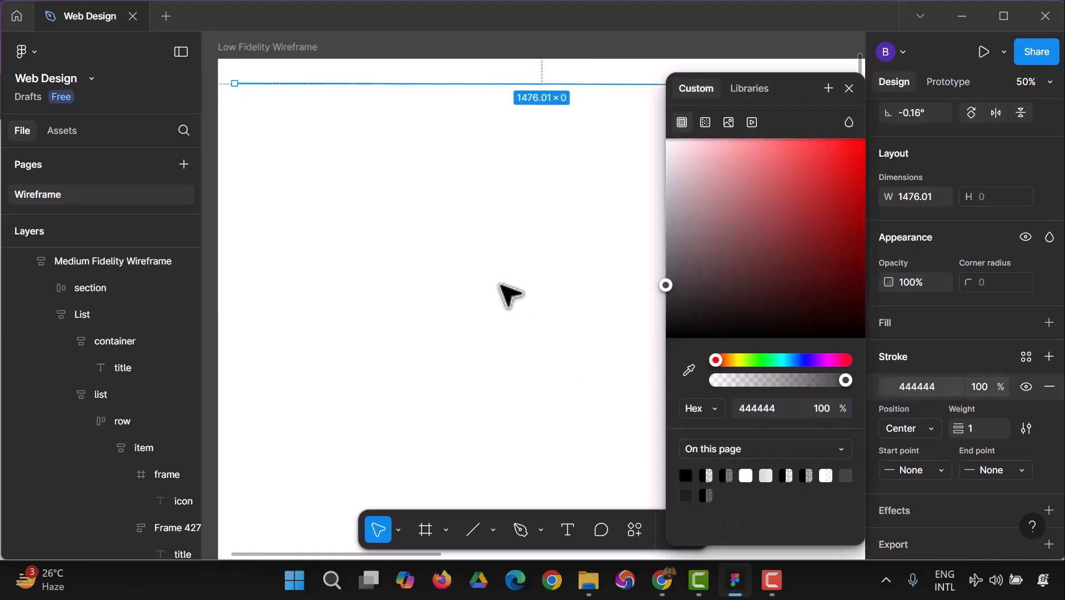
{"action": "left_click", "coordinate": [436, 254]}
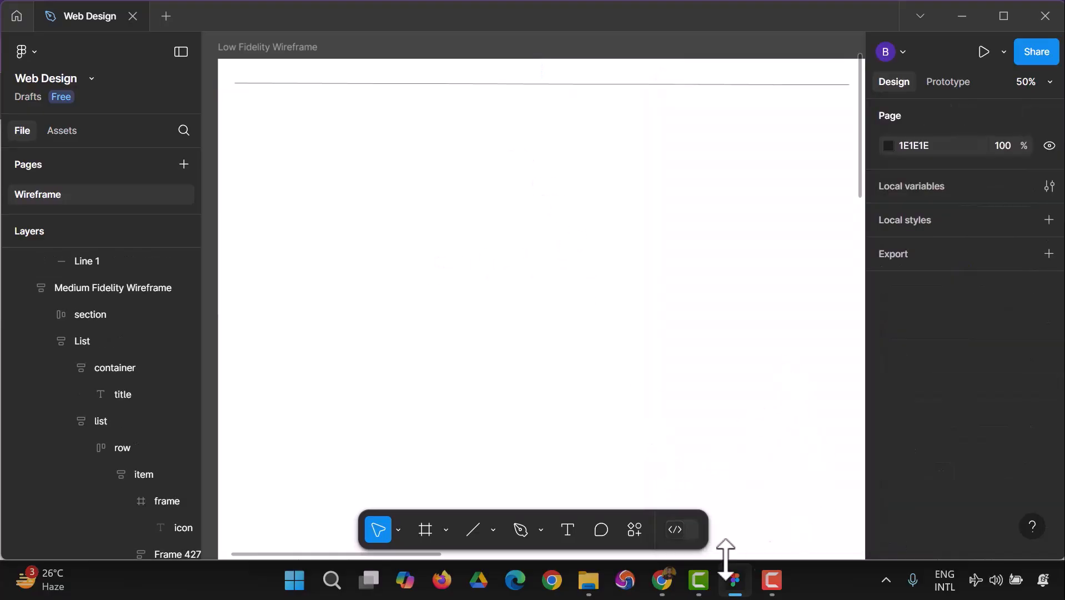
Step: Draw a wide banner rectangle below the line, spanning nearly the full width of the Low Fidelity Wireframe, with both frames in view
{"action": "left_click", "coordinate": [1048, 83]}
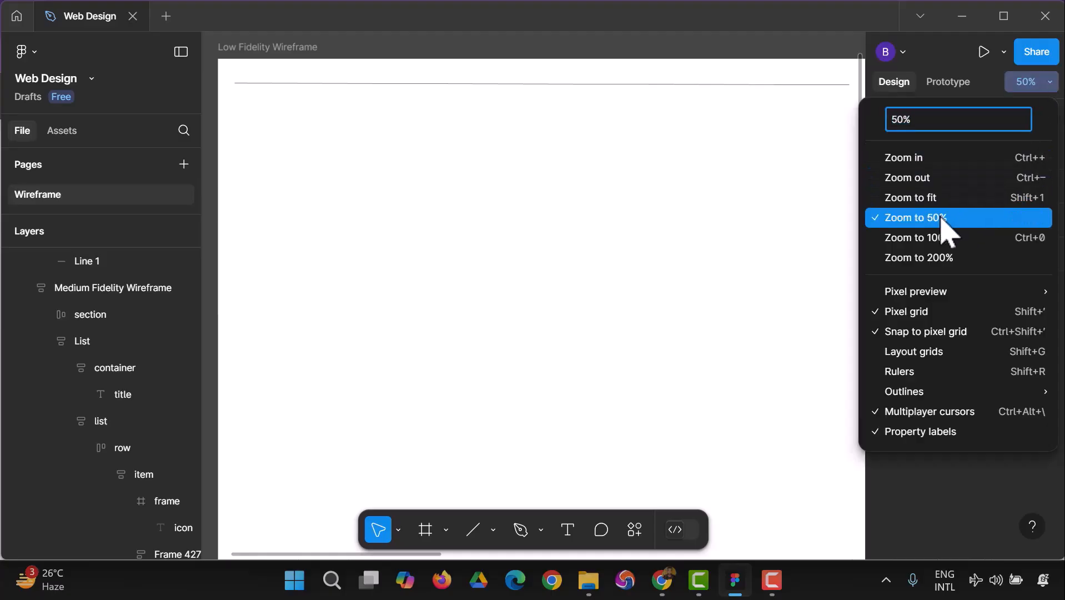
{"action": "left_click", "coordinate": [938, 199]}
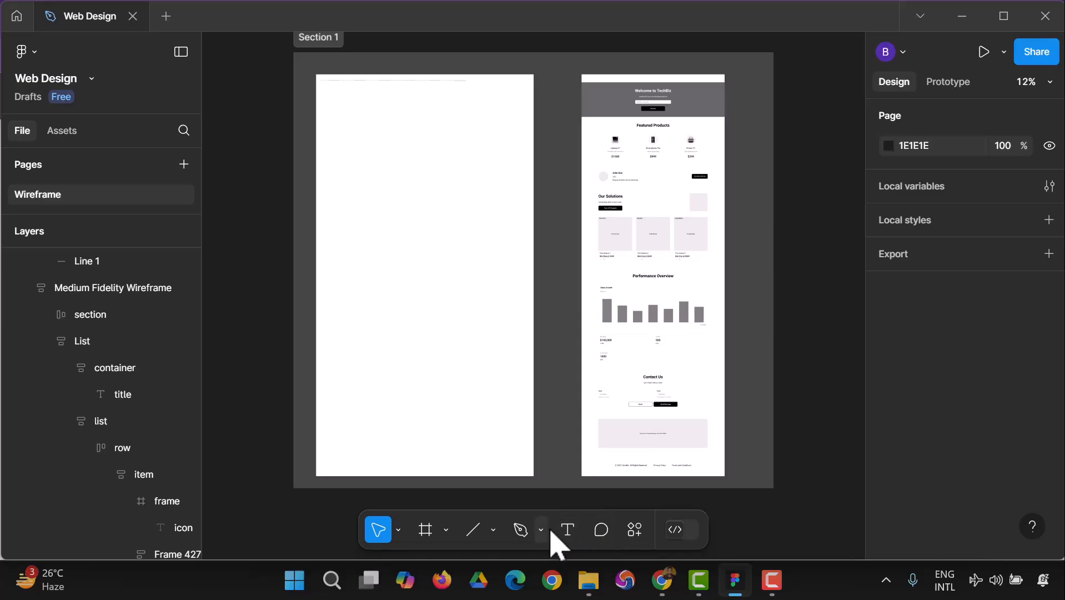
{"action": "left_click", "coordinate": [493, 533]}
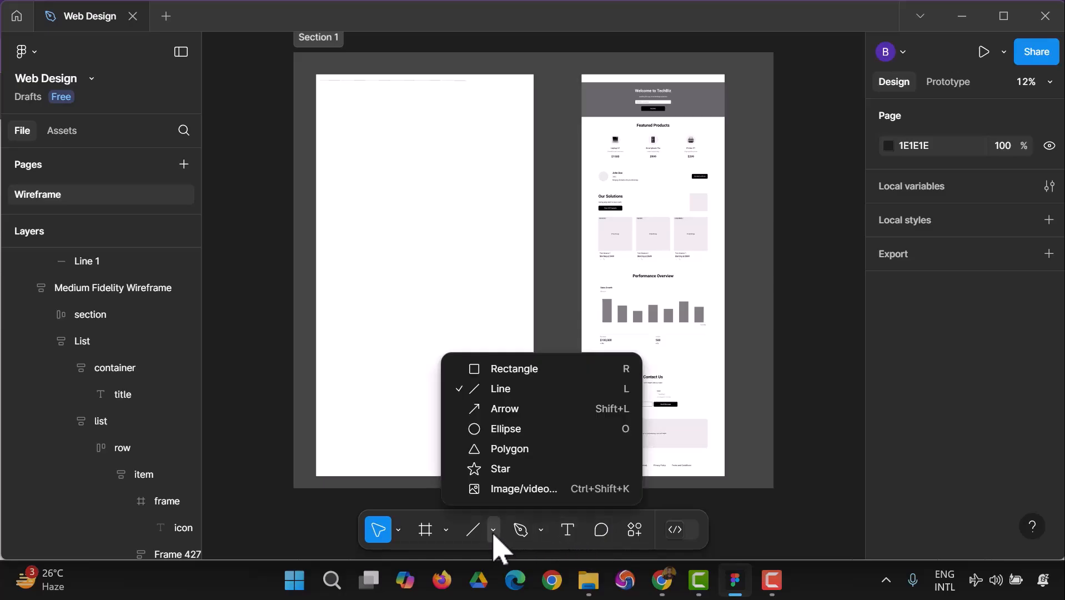
{"action": "left_click", "coordinate": [516, 370]}
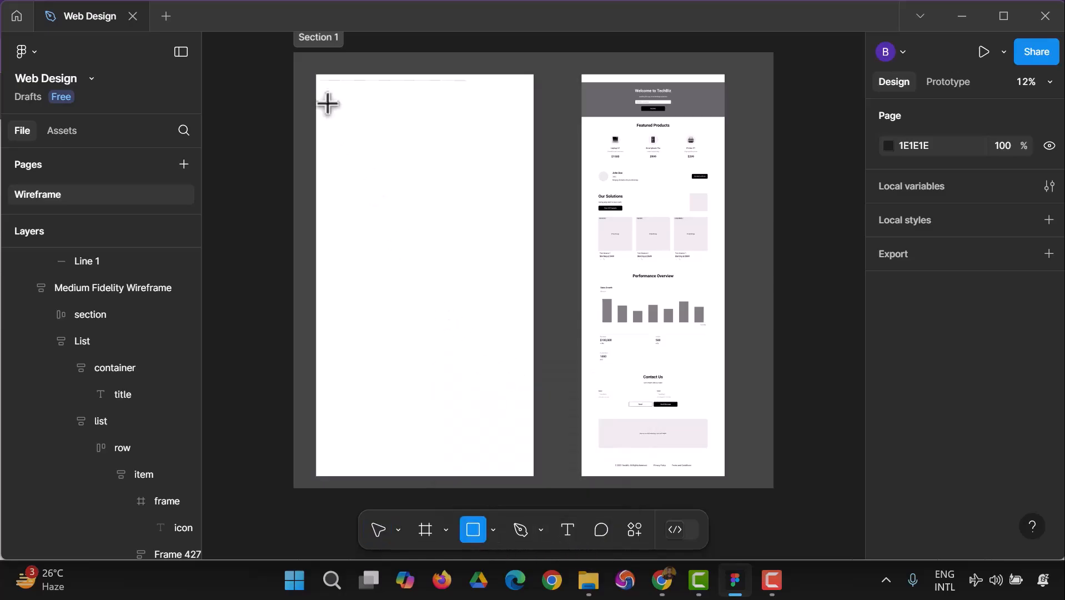
{"action": "mouse_move", "coordinate": [324, 96]}
{"action": "left_mouse_down"}
{"action": "mouse_move", "coordinate": [356, 142]}
{"action": "mouse_move", "coordinate": [406, 177]}
{"action": "mouse_move", "coordinate": [515, 178]}
{"action": "mouse_move", "coordinate": [521, 163]}
{"action": "left_mouse_up"}
{"action": "left_click", "coordinate": [259, 308]}
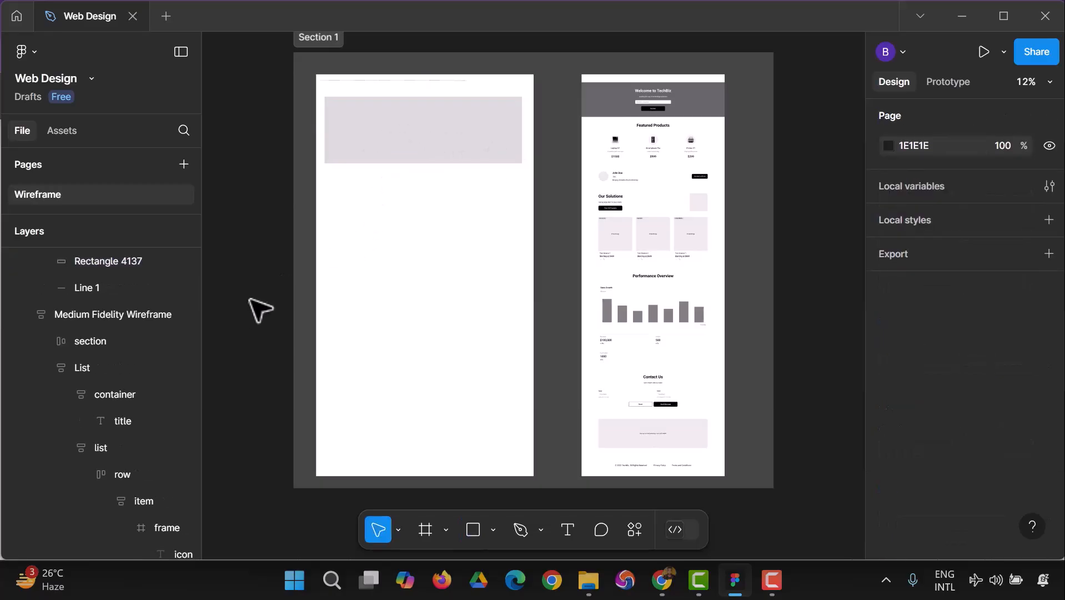
Step: Draw a short horizontal line centred in the upper part of the banner rectangle as a heading placeholder
{"action": "left_click", "coordinate": [493, 531]}
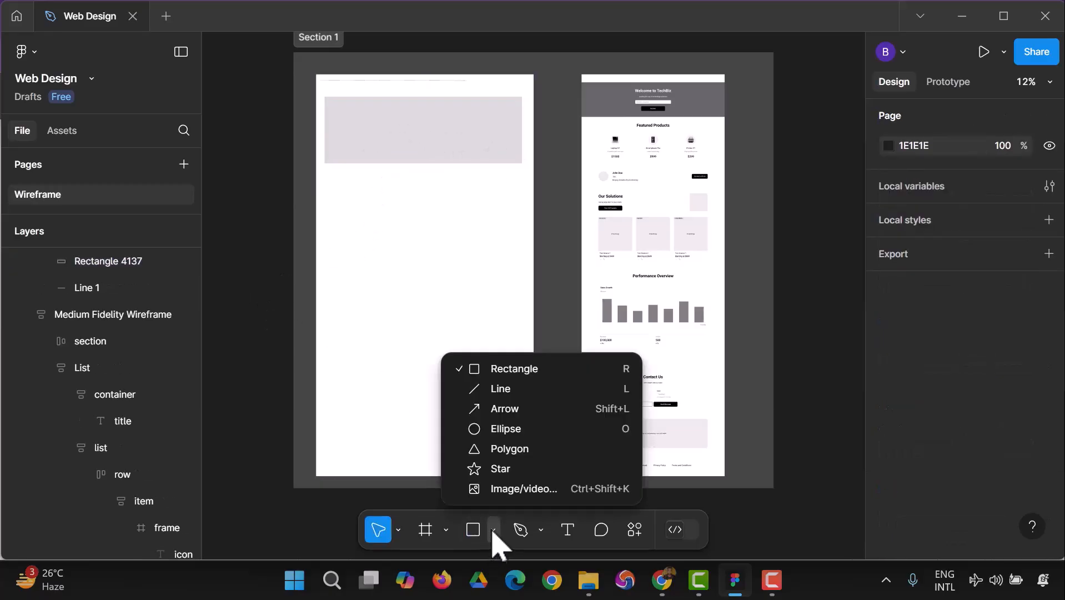
{"action": "left_click", "coordinate": [497, 388]}
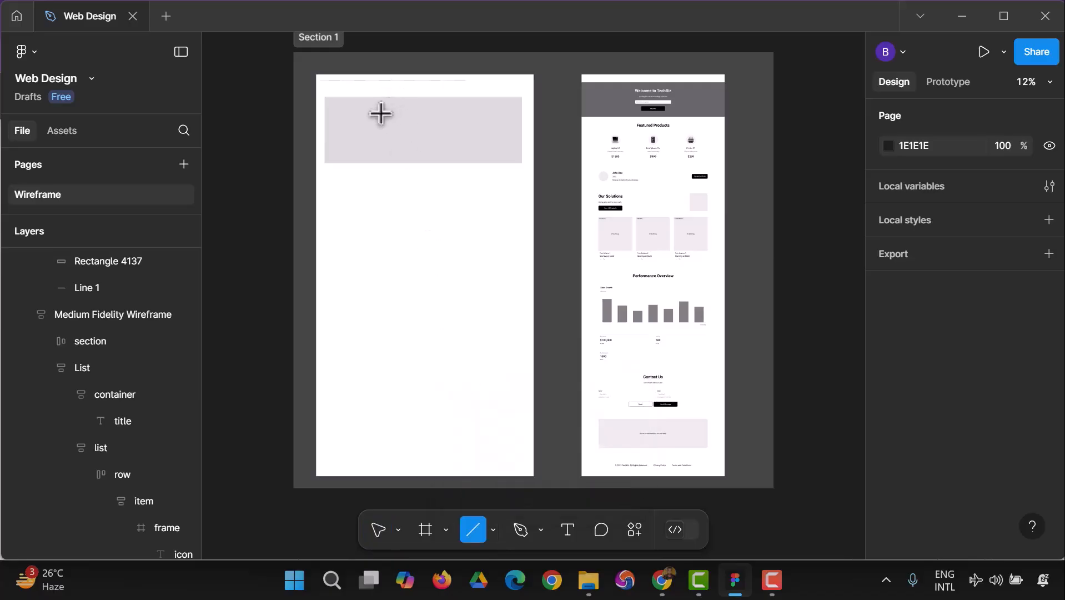
{"action": "left_click_drag", "start_coordinate": [382, 114], "coordinate": [459, 113]}
{"action": "left_click", "coordinate": [279, 322]}
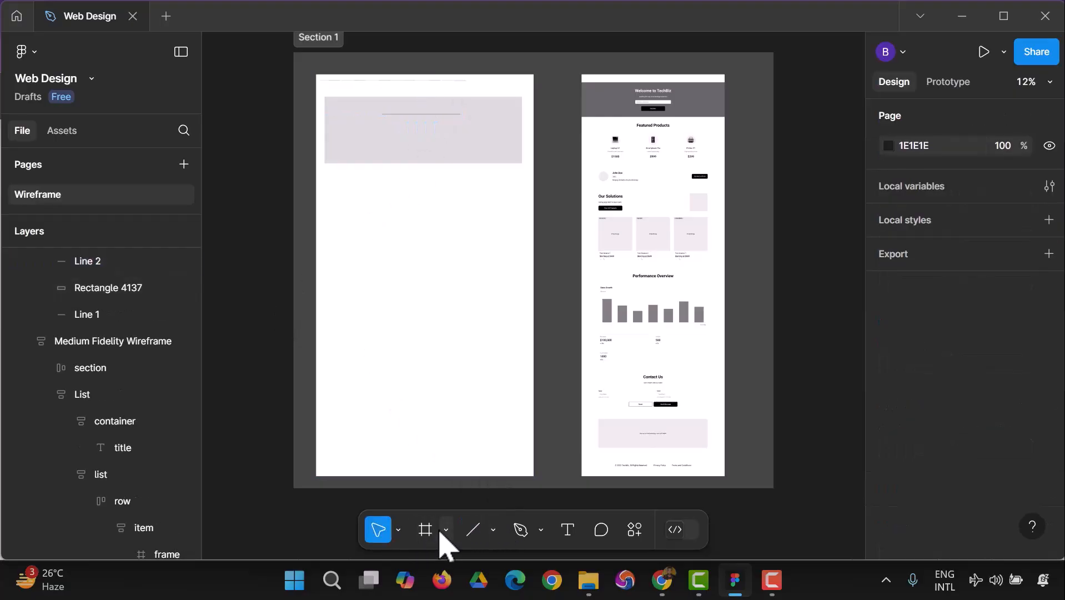
Step: Draw a rectangle about 755 by 126 inside the banner, centred below the short line at about X 697, Y 568
{"action": "left_click", "coordinate": [492, 531]}
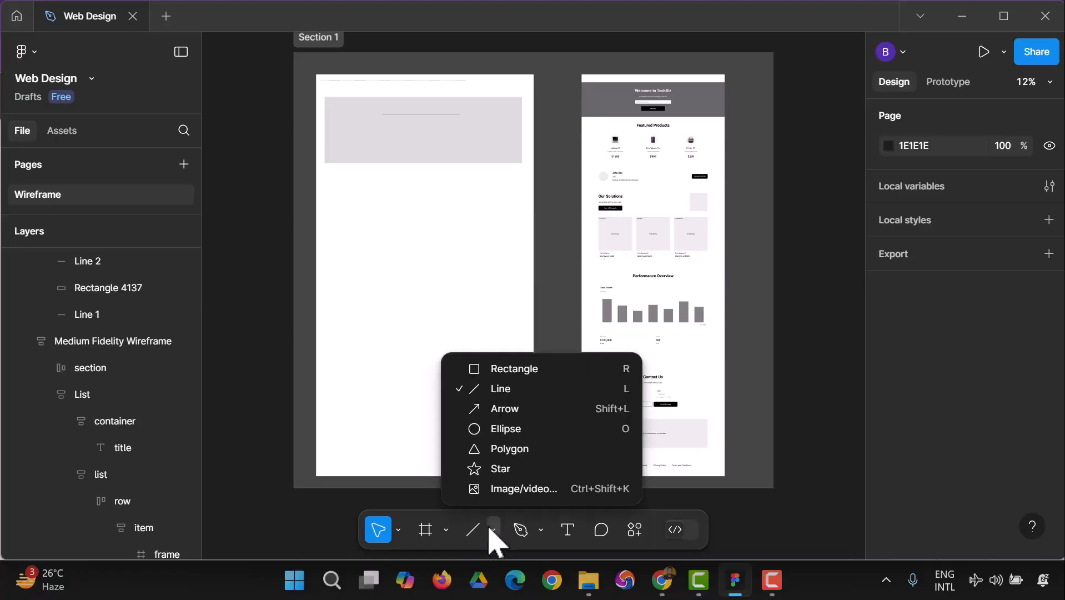
{"action": "left_click", "coordinate": [513, 370]}
{"action": "left_click_drag", "start_coordinate": [386, 131], "coordinate": [456, 143]}
{"action": "left_click", "coordinate": [389, 290]}
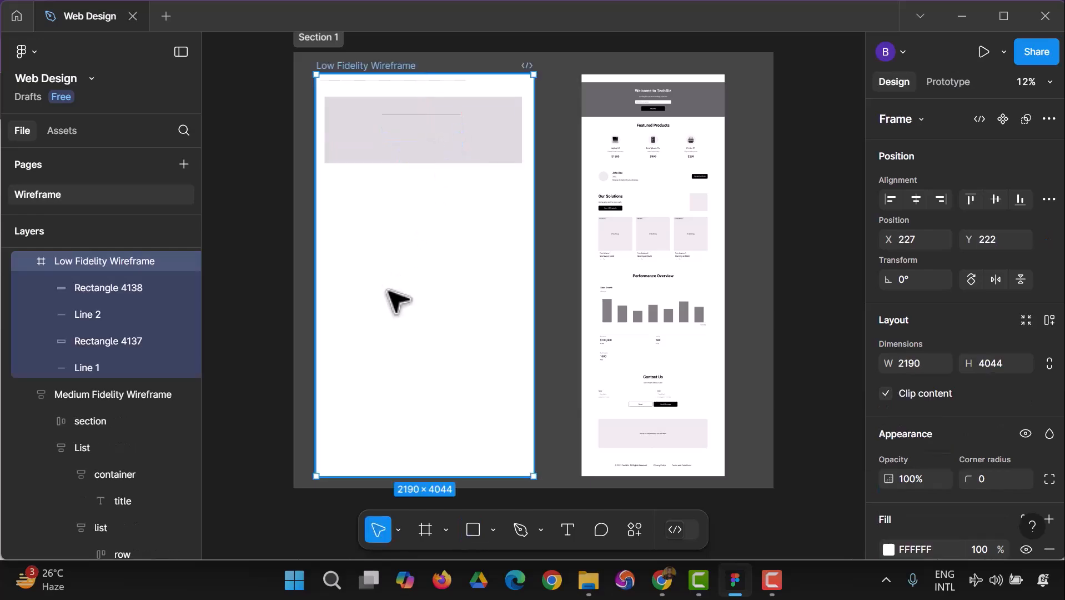
Step: Add a stroke to the small rectangle inside the banner so its outline stands out, and deselect it
{"action": "left_click", "coordinate": [415, 143]}
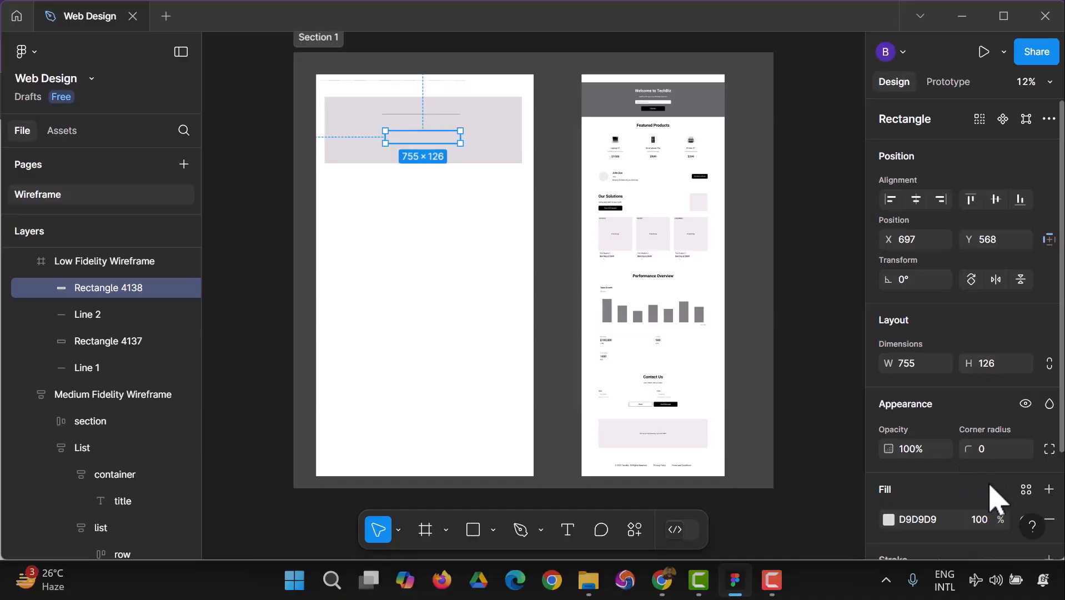
{"action": "scroll", "coordinate": [992, 482], "scroll_direction": "down", "scroll_amount": 3}
{"action": "scroll", "coordinate": [972, 466], "scroll_direction": "down", "scroll_amount": 2}
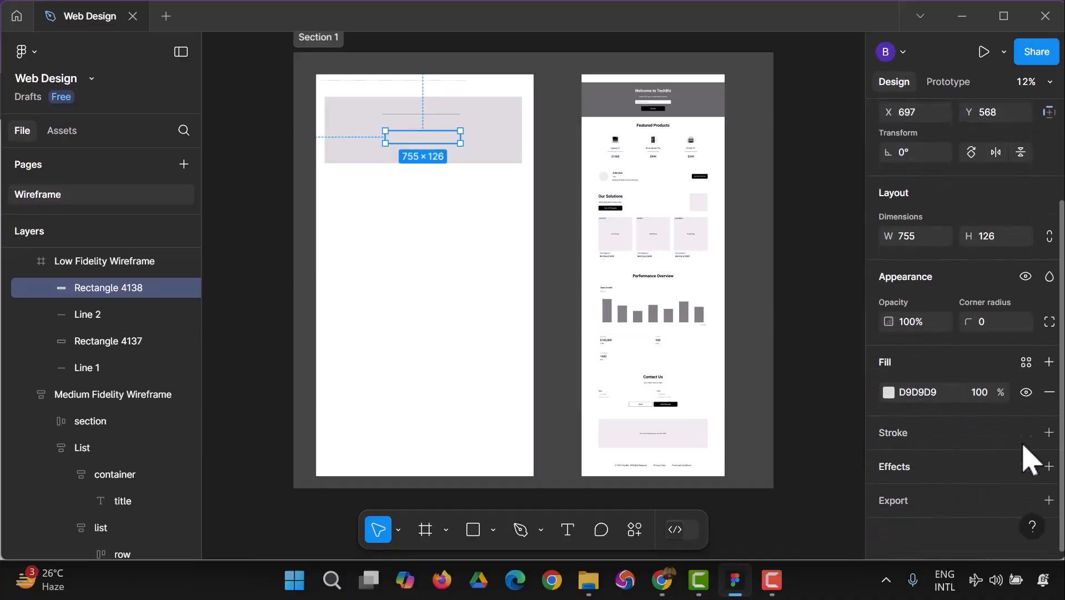
{"action": "left_click", "coordinate": [1049, 433]}
{"action": "left_click", "coordinate": [254, 328]}
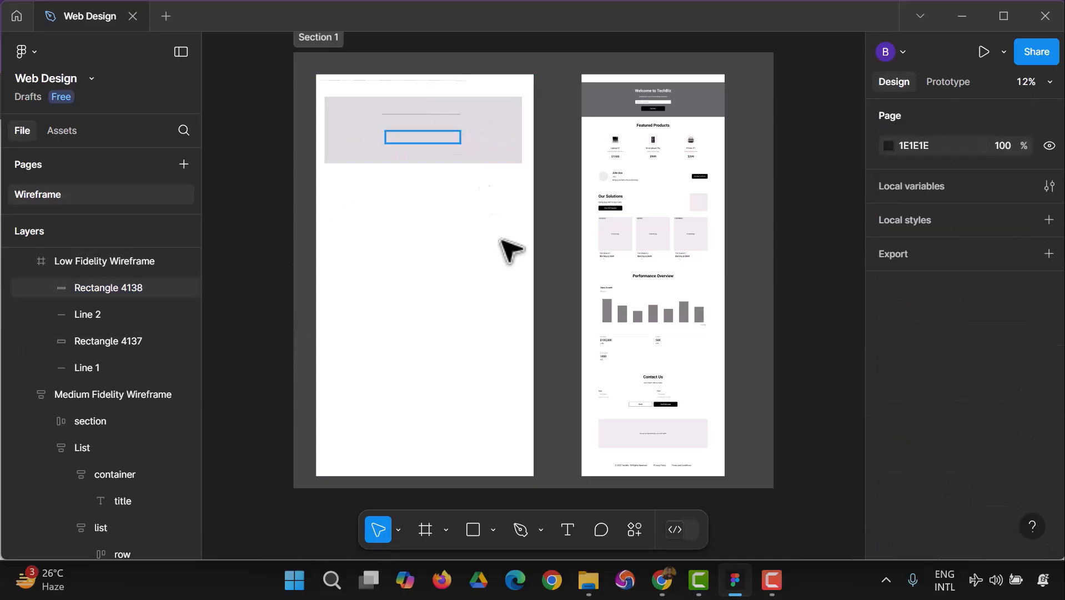
Step: Draw a horizontal line about 503 long between the banner's heading line and the outlined rectangle as a subtitle placeholder
{"action": "left_click", "coordinate": [493, 530]}
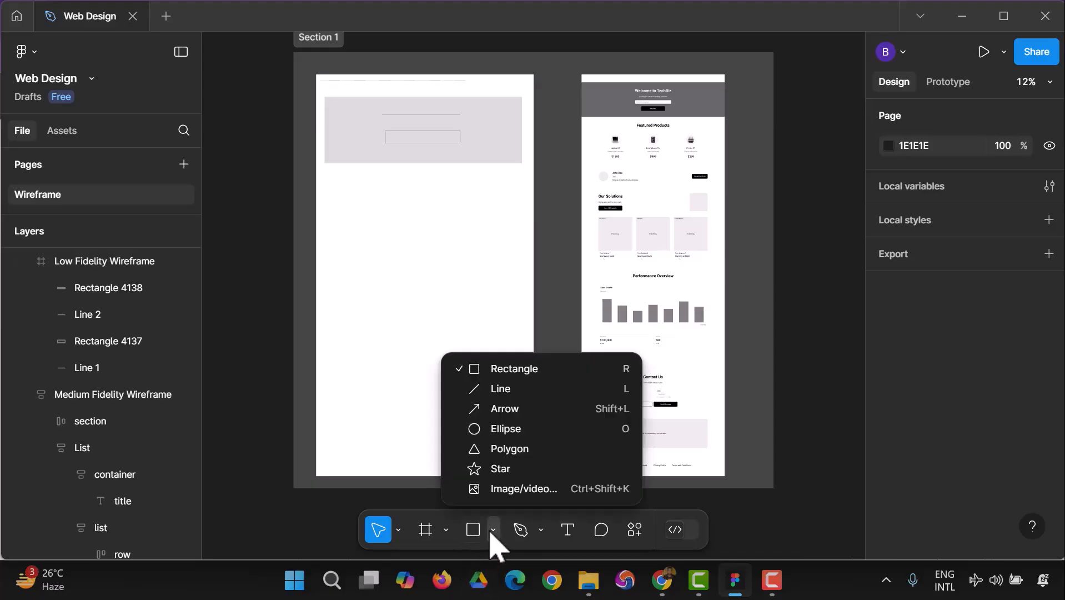
{"action": "left_click", "coordinate": [497, 390]}
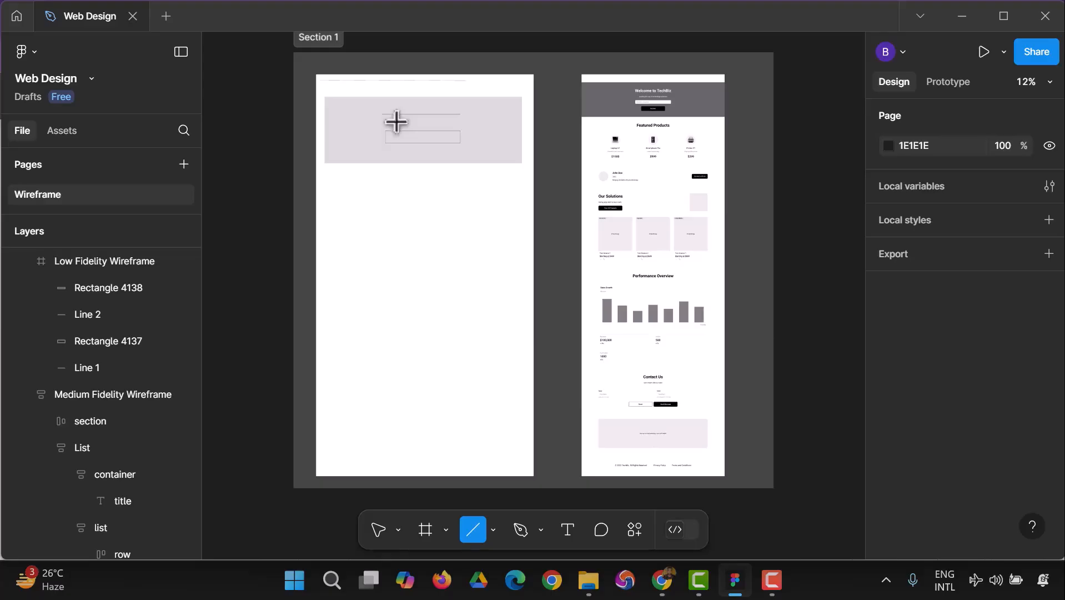
{"action": "left_click_drag", "start_coordinate": [398, 124], "coordinate": [446, 123]}
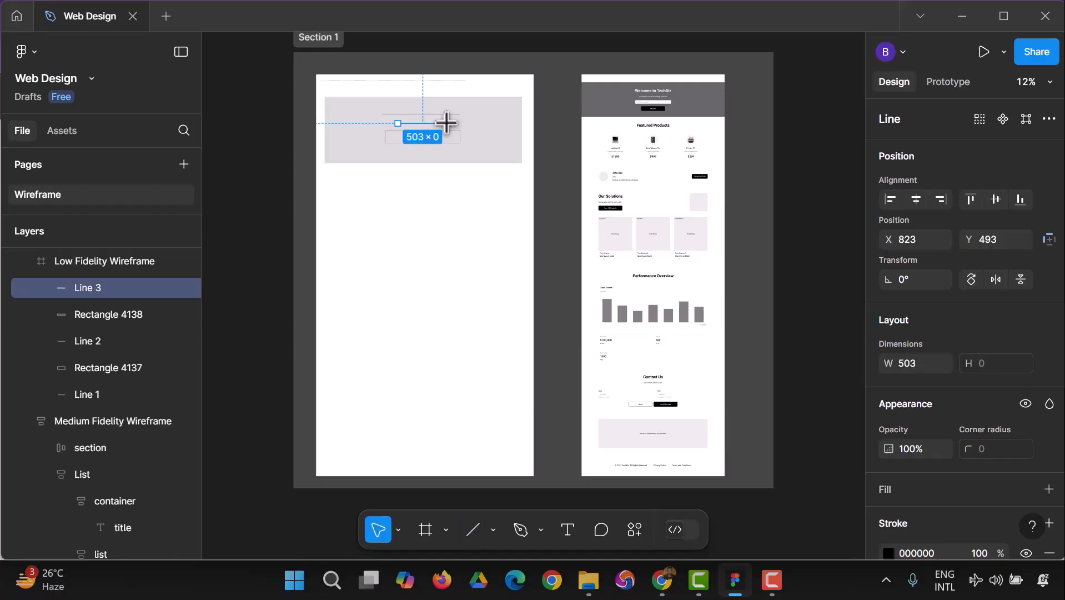
{"action": "left_click", "coordinate": [264, 239]}
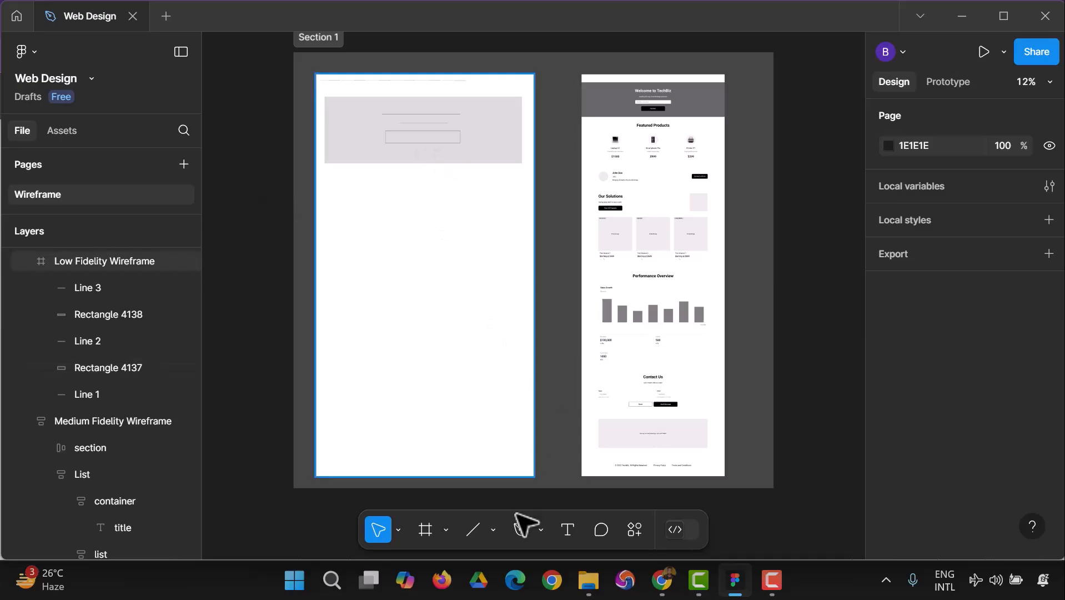
Step: Draw a line about 410 long inside the outlined rectangle in the banner as the search field's placeholder text
{"action": "left_click", "coordinate": [493, 529]}
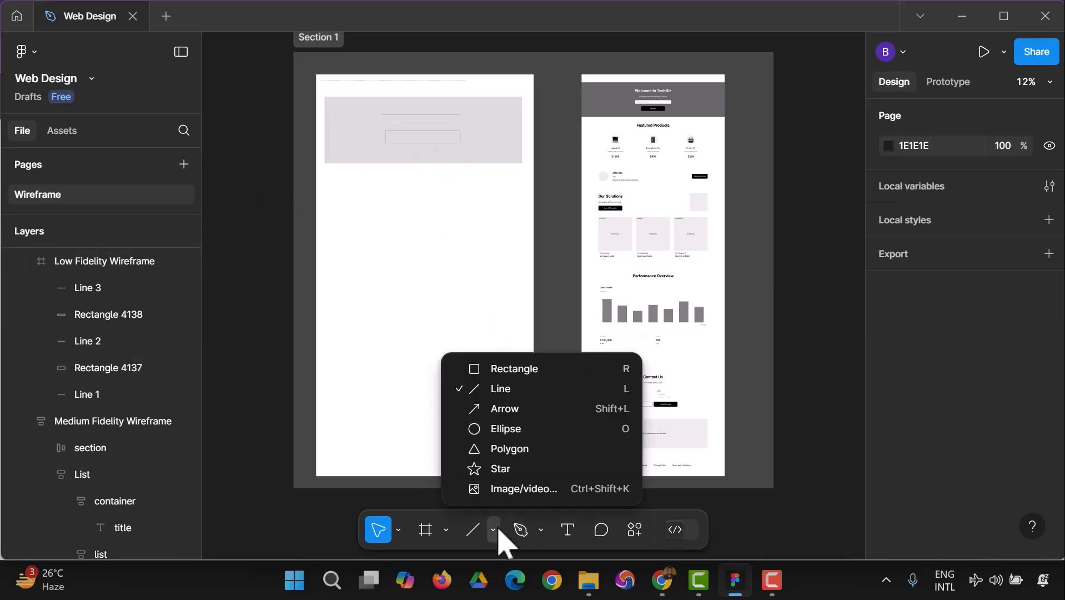
{"action": "left_click", "coordinate": [503, 391]}
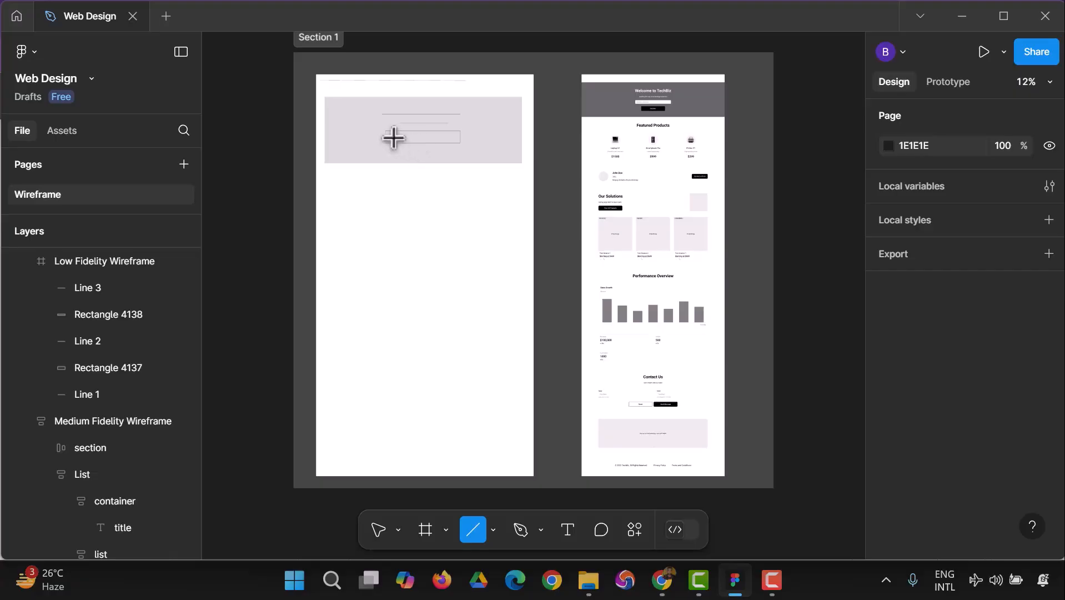
{"action": "left_click_drag", "start_coordinate": [390, 138], "coordinate": [429, 136]}
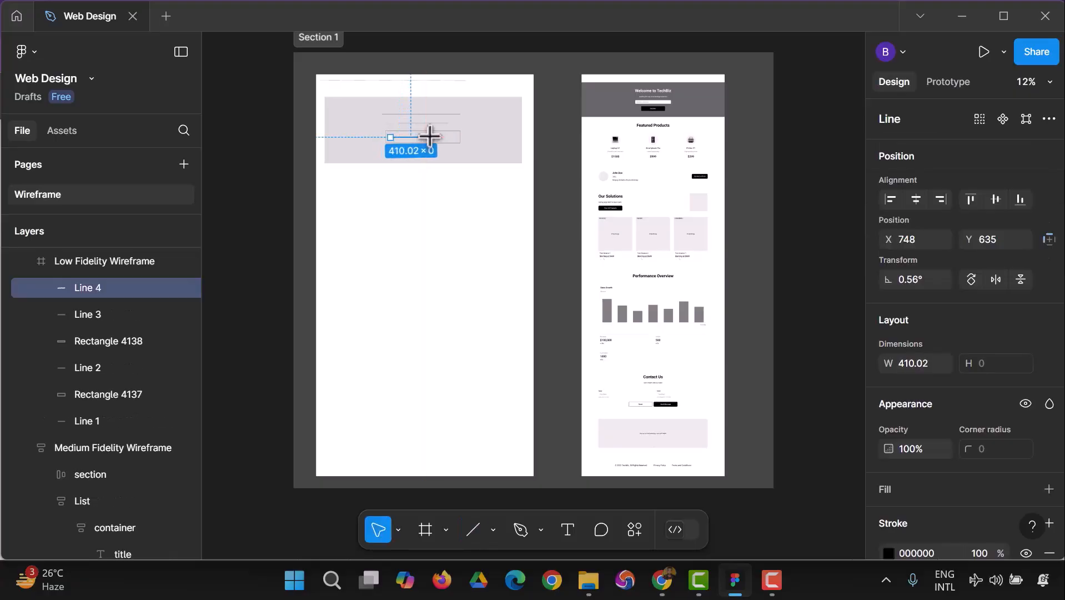
{"action": "left_click", "coordinate": [281, 210]}
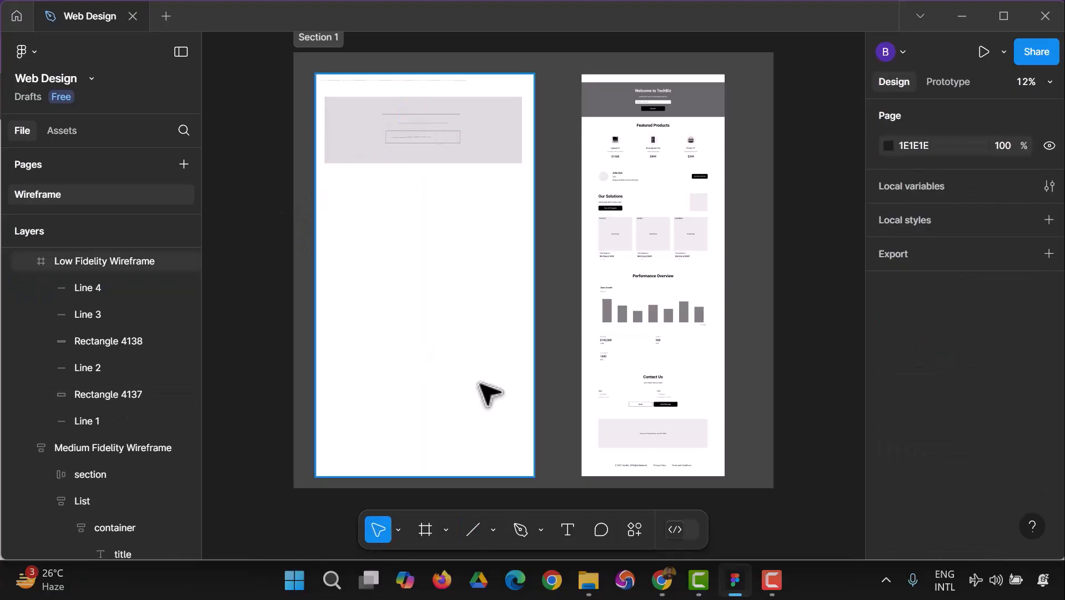
Step: Draw a button rectangle about 369 by 58 below the search field in the banner and add a black stroke to it
{"action": "left_click", "coordinate": [494, 531]}
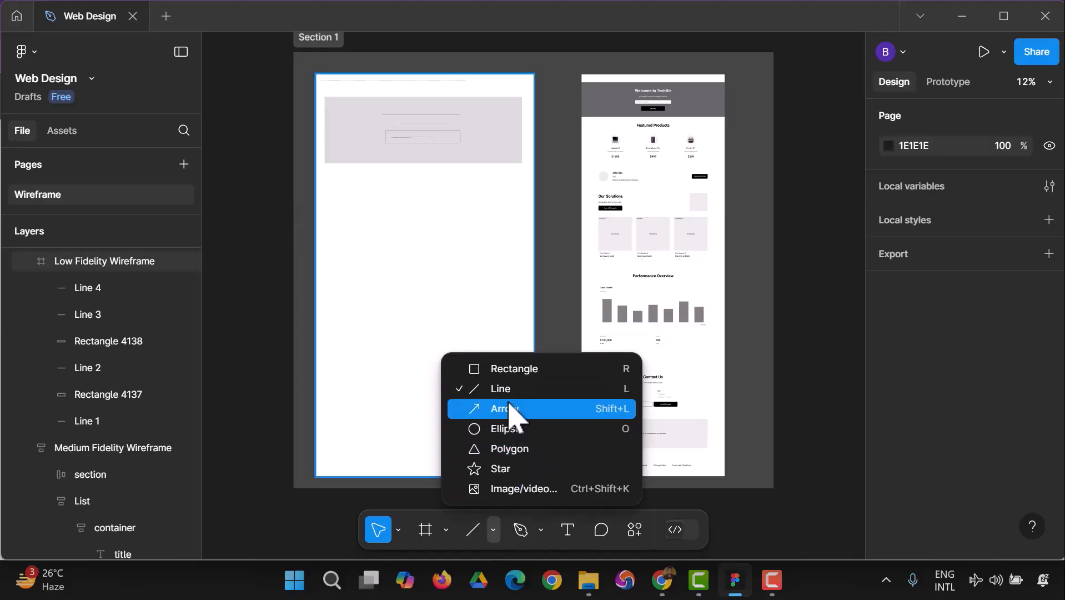
{"action": "left_click", "coordinate": [510, 369]}
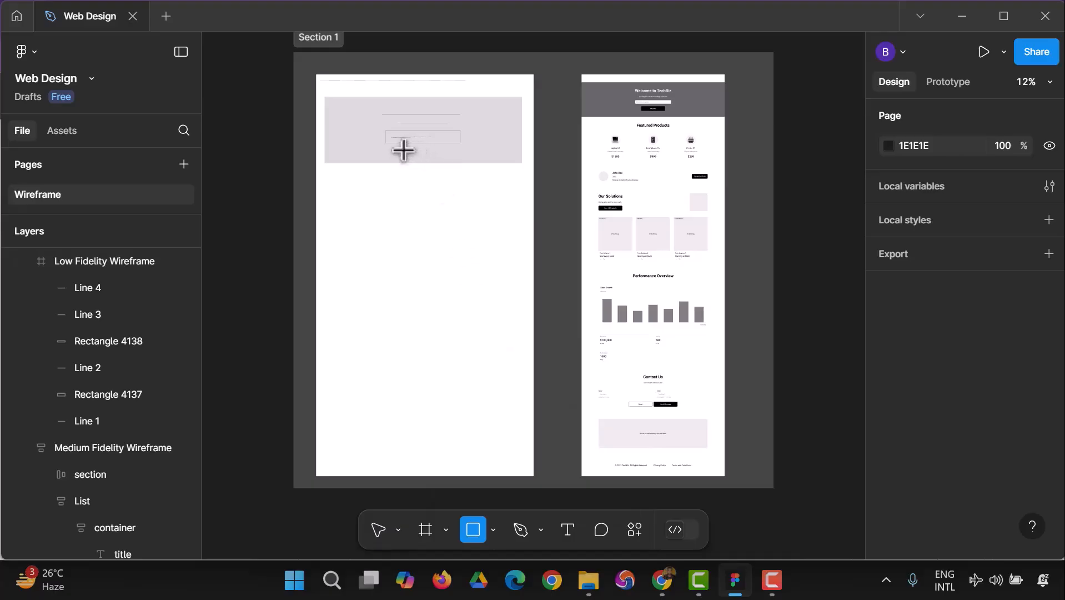
{"action": "mouse_move", "coordinate": [422, 156]}
{"action": "left_mouse_down"}
{"action": "mouse_move", "coordinate": [437, 156]}
{"action": "mouse_move", "coordinate": [421, 152]}
{"action": "left_mouse_up"}
{"action": "left_click", "coordinate": [269, 258]}
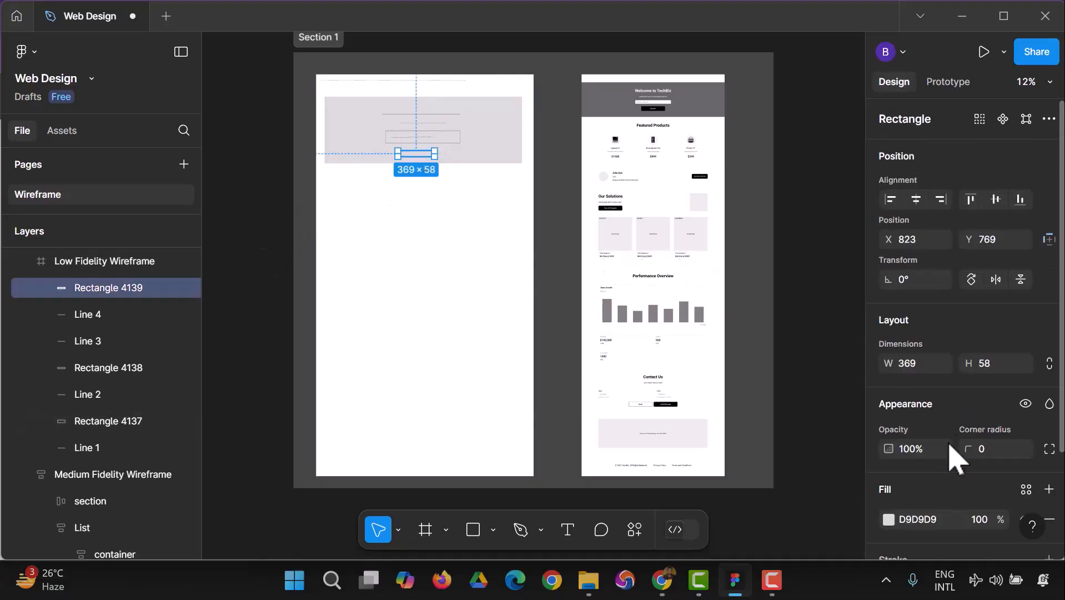
{"action": "scroll", "coordinate": [949, 514], "scroll_direction": "down", "scroll_amount": 3}
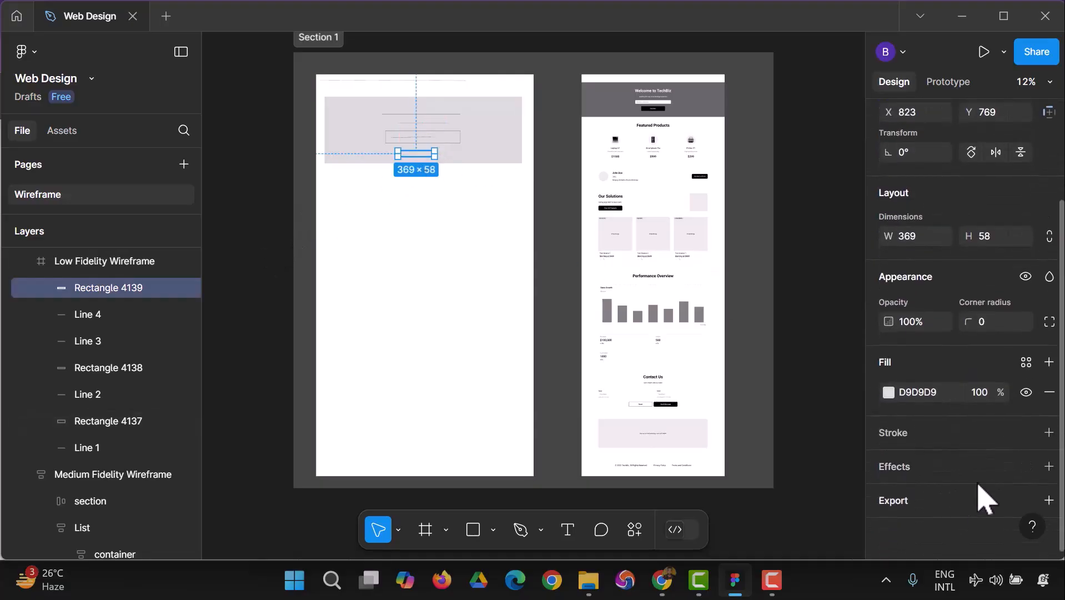
{"action": "left_click", "coordinate": [1049, 433]}
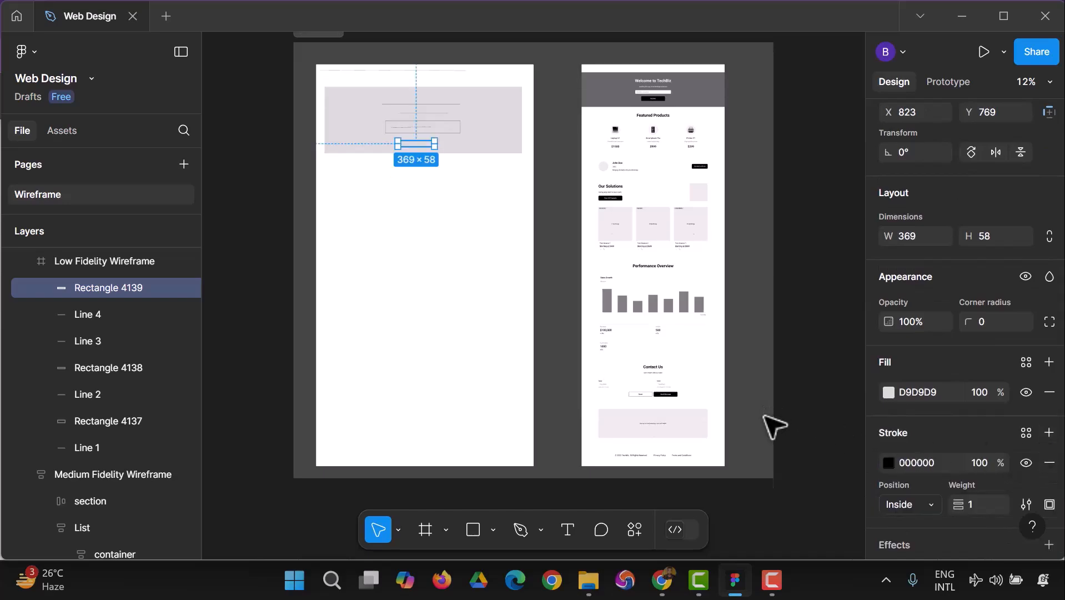
Step: Zoom to 25% and lengthen the line at the top of the Low Fidelity Wireframe to about 2076, nearly the frame's full width
{"action": "scroll", "coordinate": [789, 396], "scroll_direction": "up", "scroll_amount": 2}
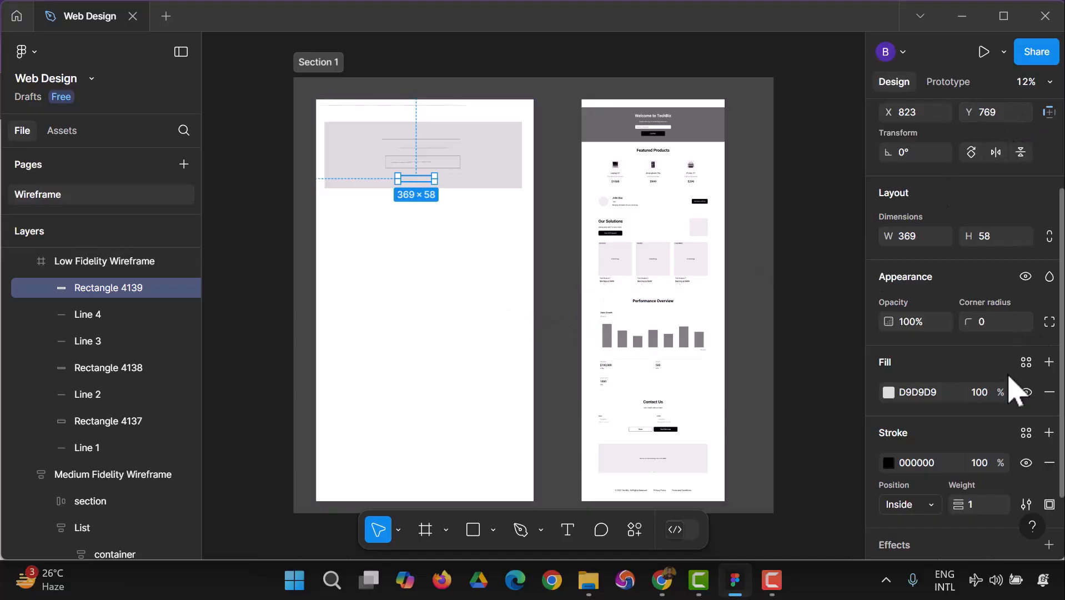
{"action": "left_click", "coordinate": [1049, 83]}
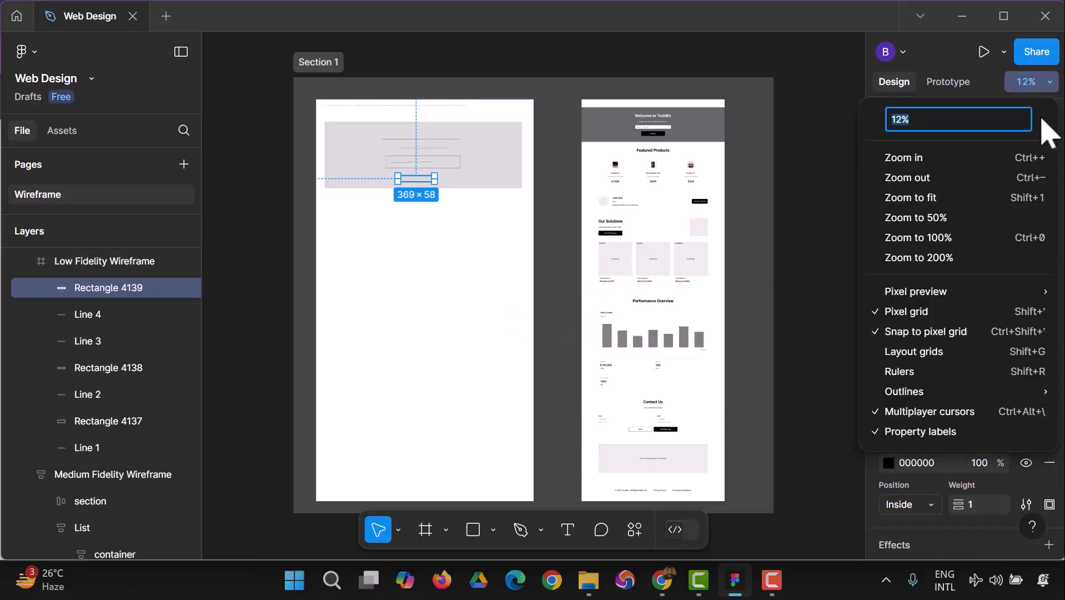
{"action": "left_click", "coordinate": [959, 179]}
{"action": "left_click", "coordinate": [1044, 83]}
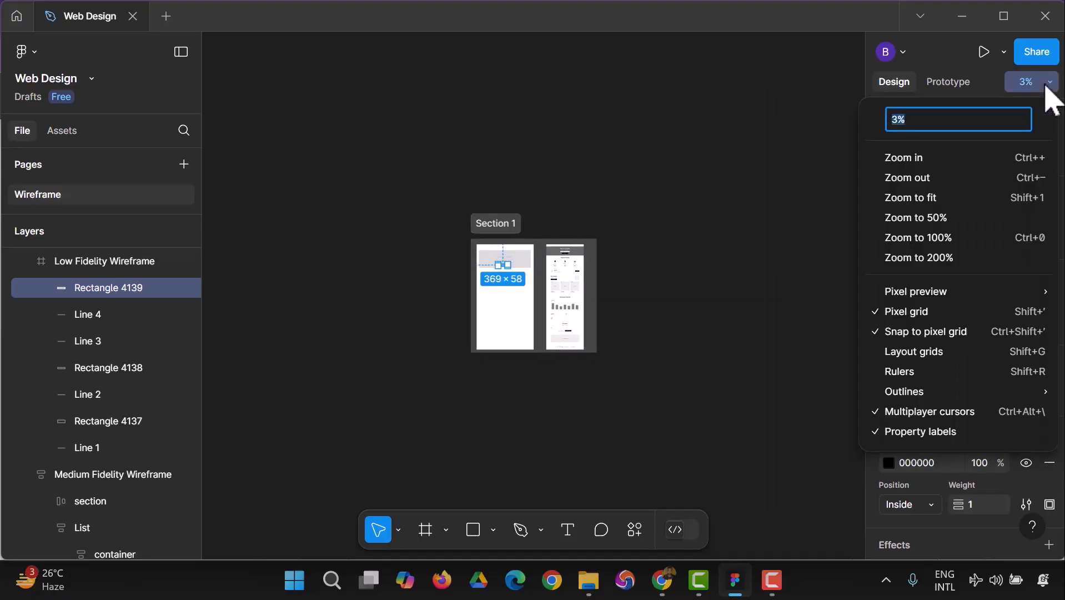
{"action": "left_click", "coordinate": [971, 156]}
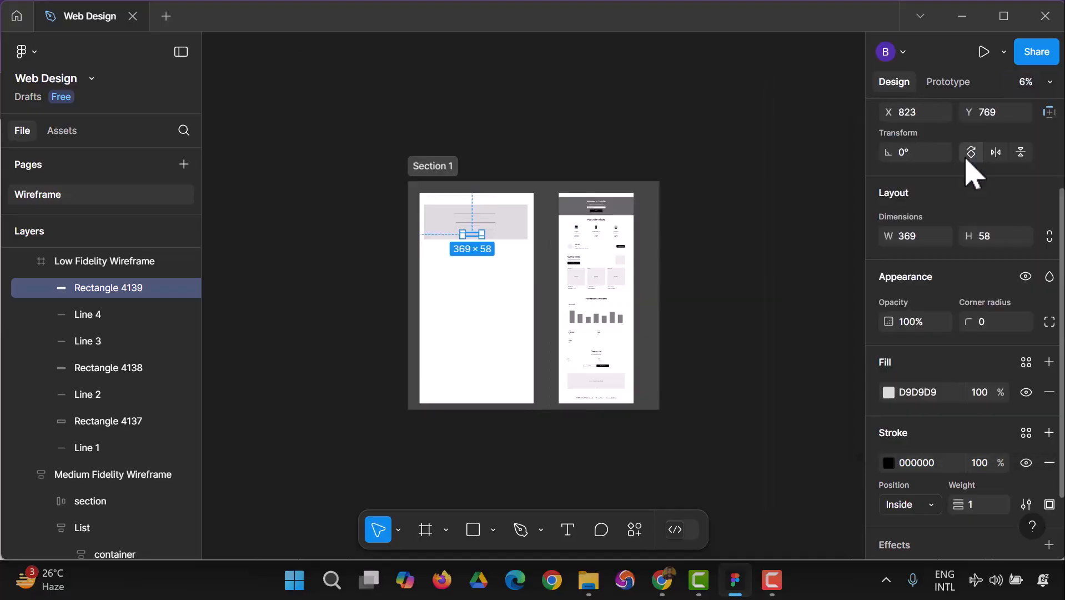
{"action": "left_click", "coordinate": [1047, 83]}
{"action": "left_click", "coordinate": [916, 157]}
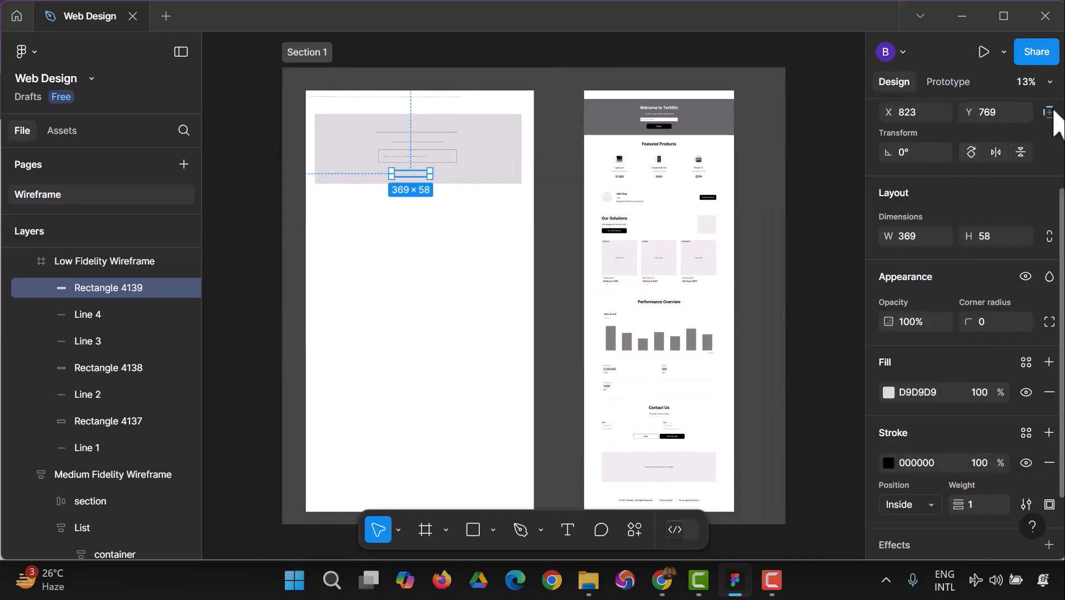
{"action": "left_click", "coordinate": [1046, 81]}
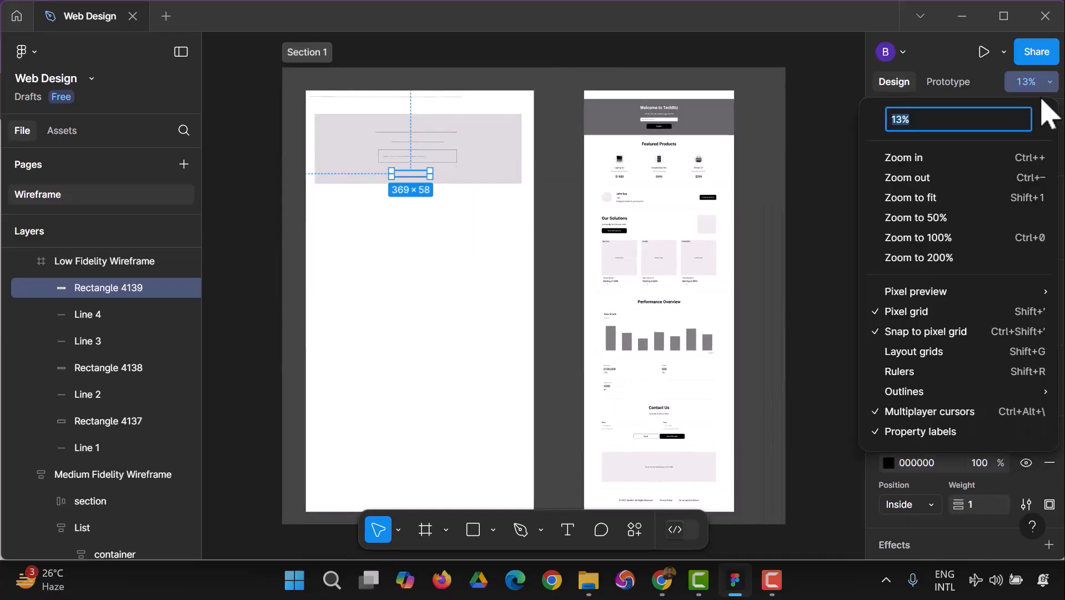
{"action": "left_click", "coordinate": [925, 164]}
{"action": "scroll", "coordinate": [689, 275], "scroll_direction": "up", "scroll_amount": 6}
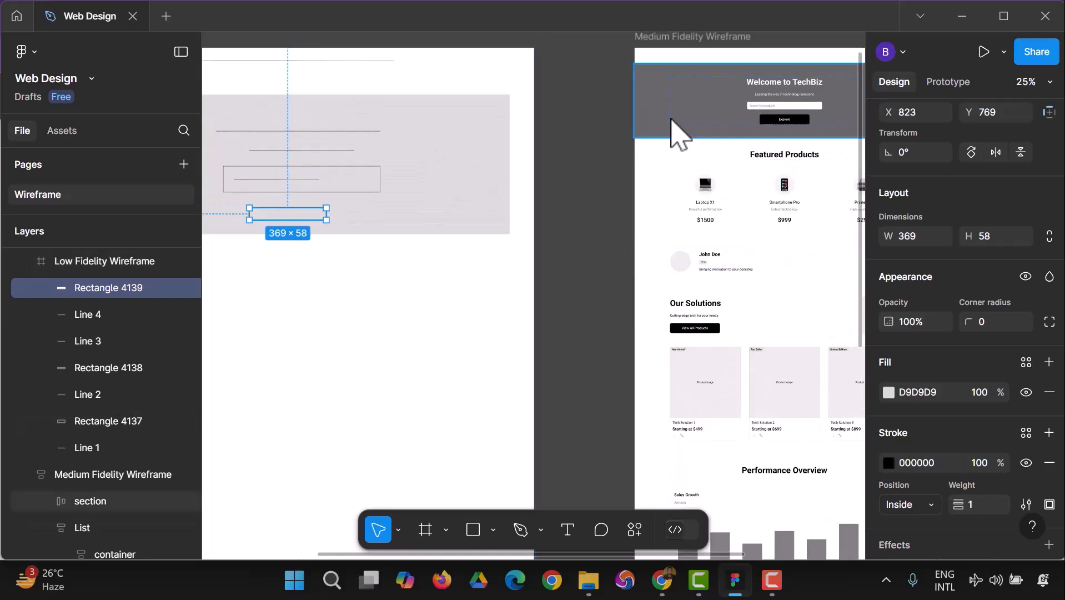
{"action": "left_click", "coordinate": [386, 62]}
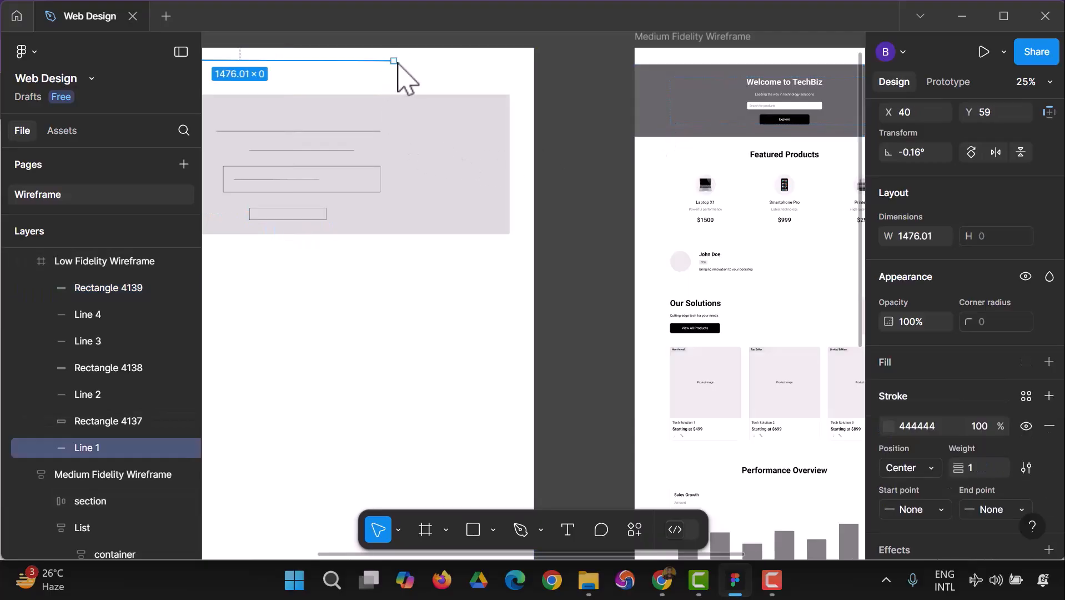
{"action": "left_click_drag", "start_coordinate": [396, 62], "coordinate": [518, 61]}
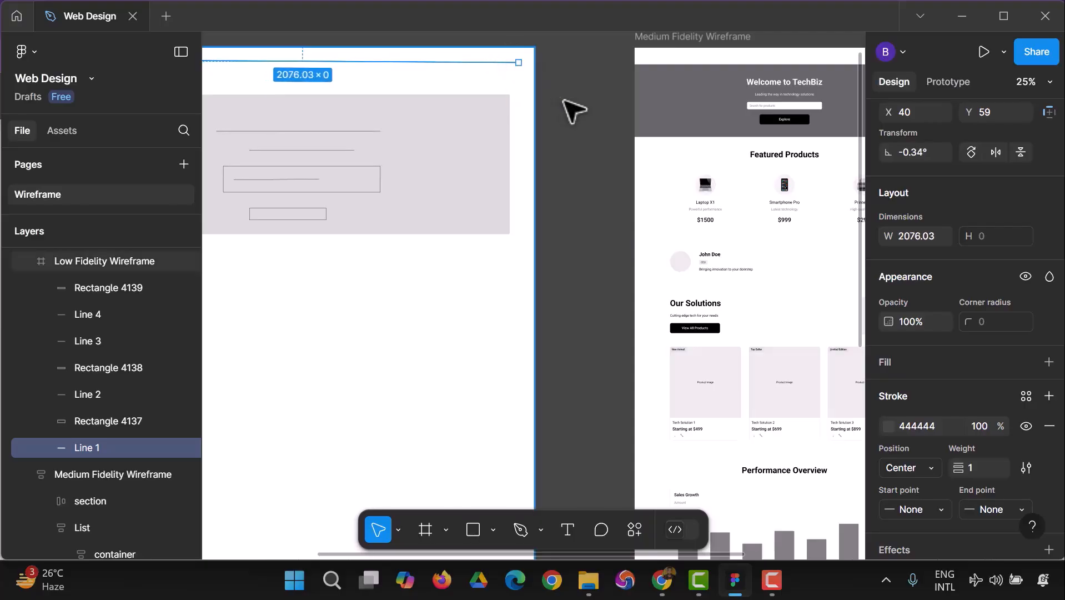
{"action": "left_click", "coordinate": [739, 67]}
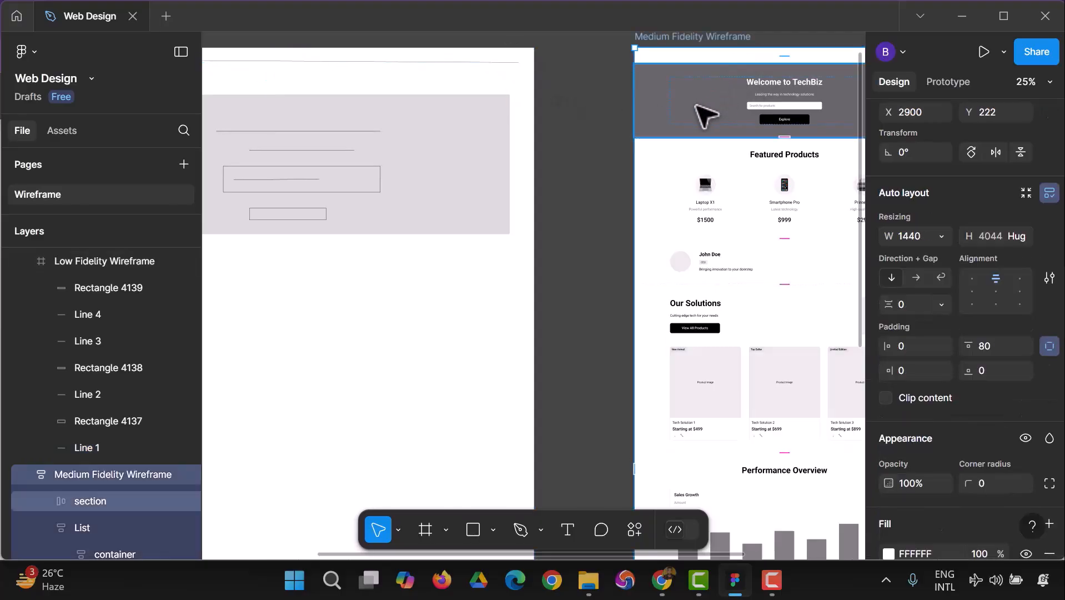
Step: Widen the banner rectangle on both sides to about 2274 so it covers the full width of the Low Fidelity Wireframe
{"action": "left_click", "coordinate": [488, 135]}
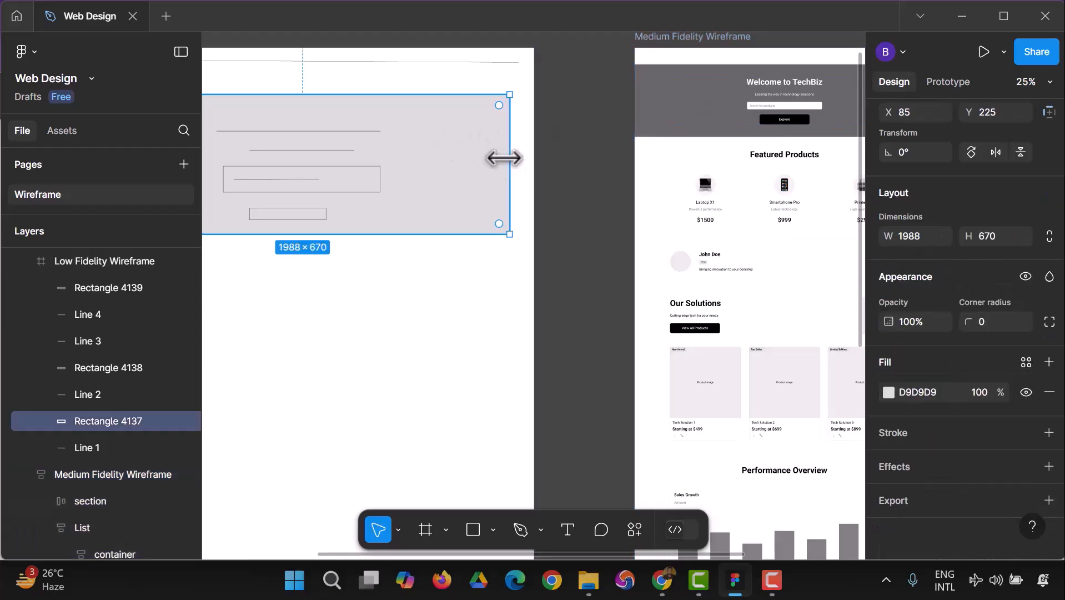
{"action": "left_click_drag", "start_coordinate": [509, 159], "coordinate": [531, 158]}
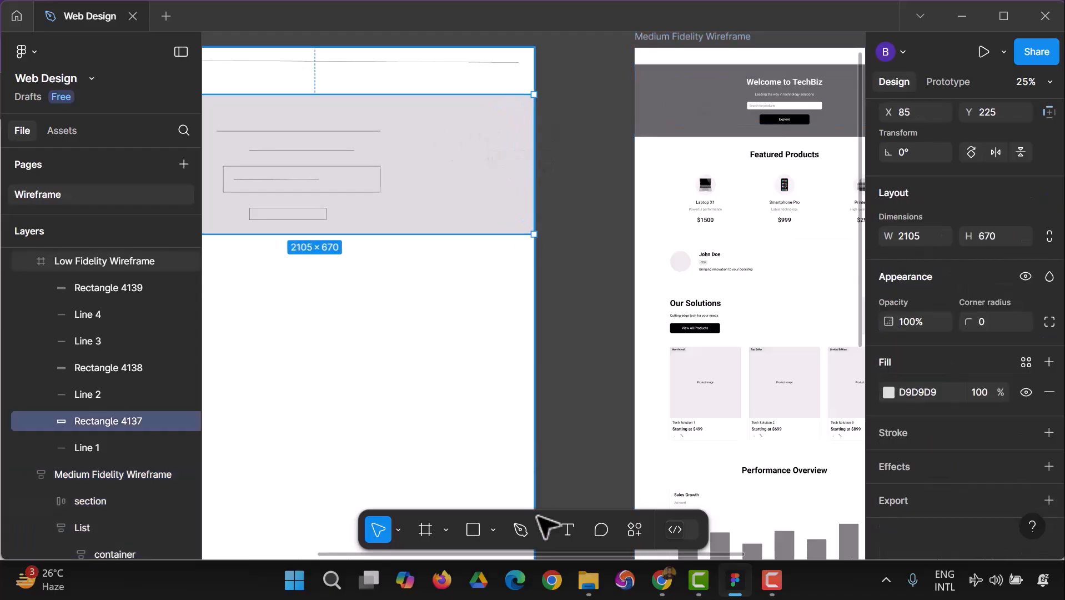
{"action": "left_click_drag", "start_coordinate": [493, 554], "coordinate": [421, 554]}
{"action": "left_click_drag", "start_coordinate": [270, 172], "coordinate": [249, 179]}
{"action": "scroll", "coordinate": [770, 439], "scroll_direction": "up", "scroll_amount": 1}
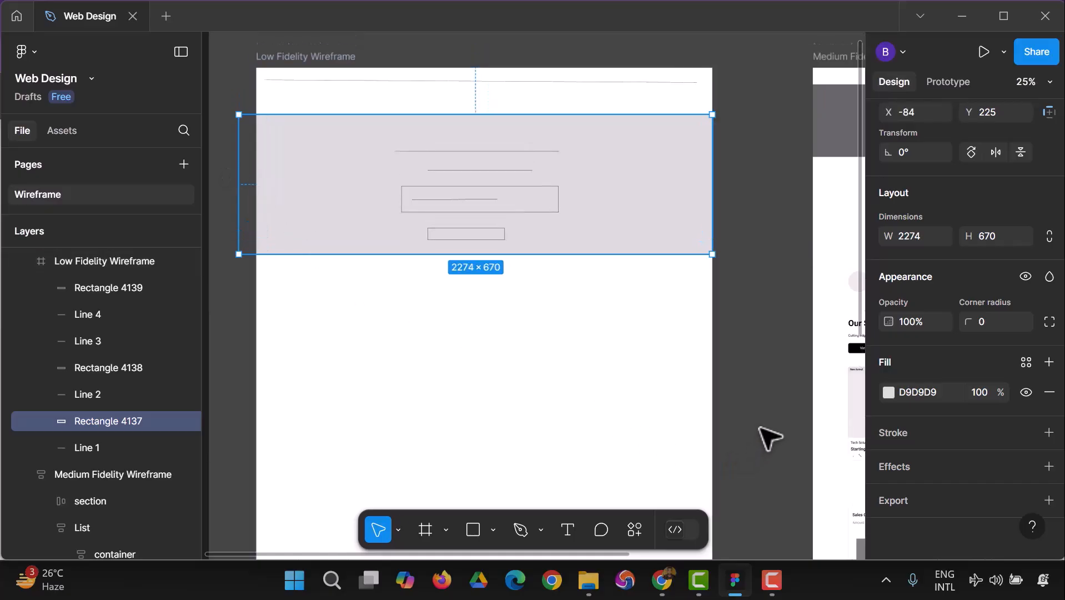
Step: Set the stroke weight of the banner's heading line to 3
{"action": "left_click_drag", "start_coordinate": [583, 554], "coordinate": [688, 553]}
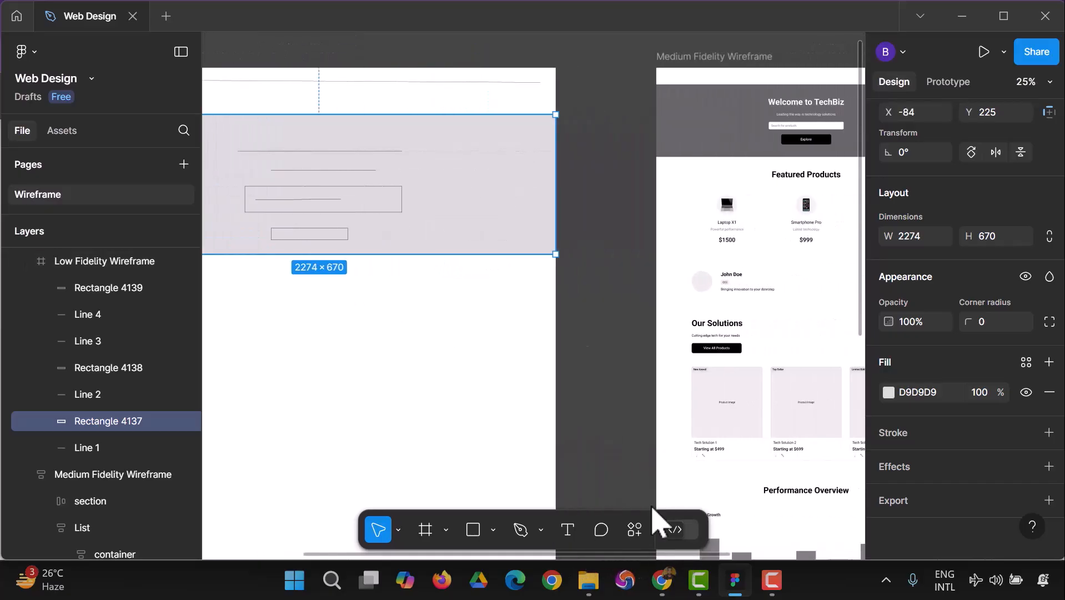
{"action": "left_click", "coordinate": [396, 151]}
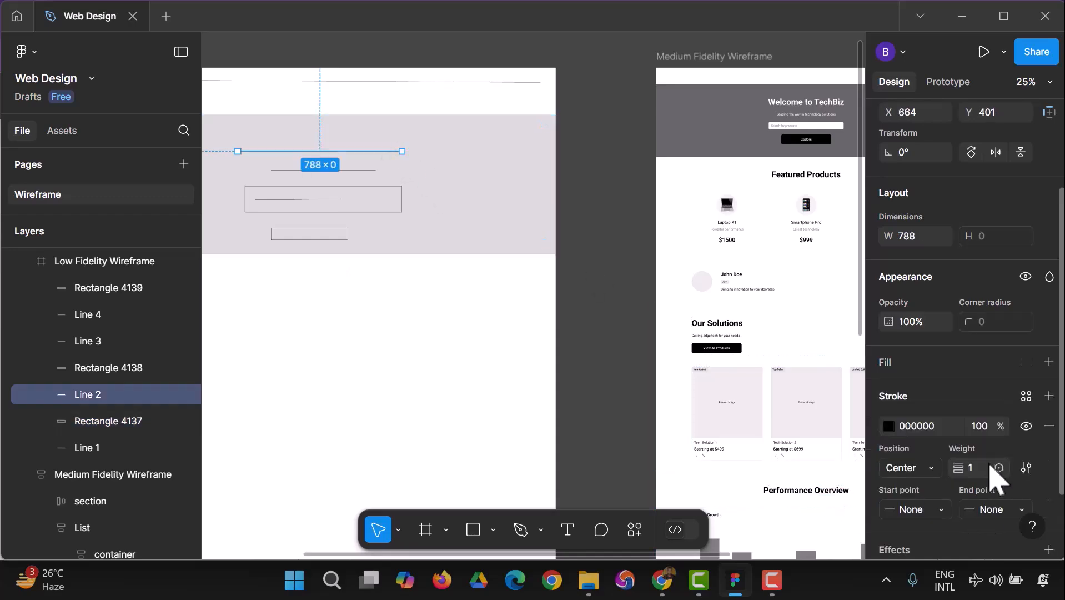
{"action": "scroll", "coordinate": [997, 483], "scroll_direction": "down", "scroll_amount": 3}
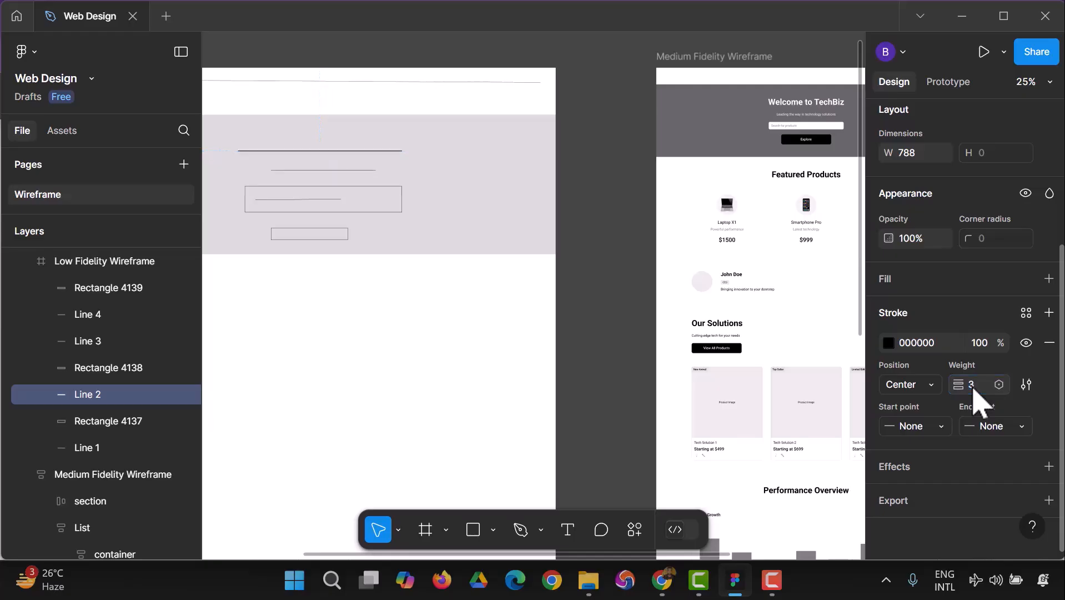
{"action": "key", "text": "Return"}
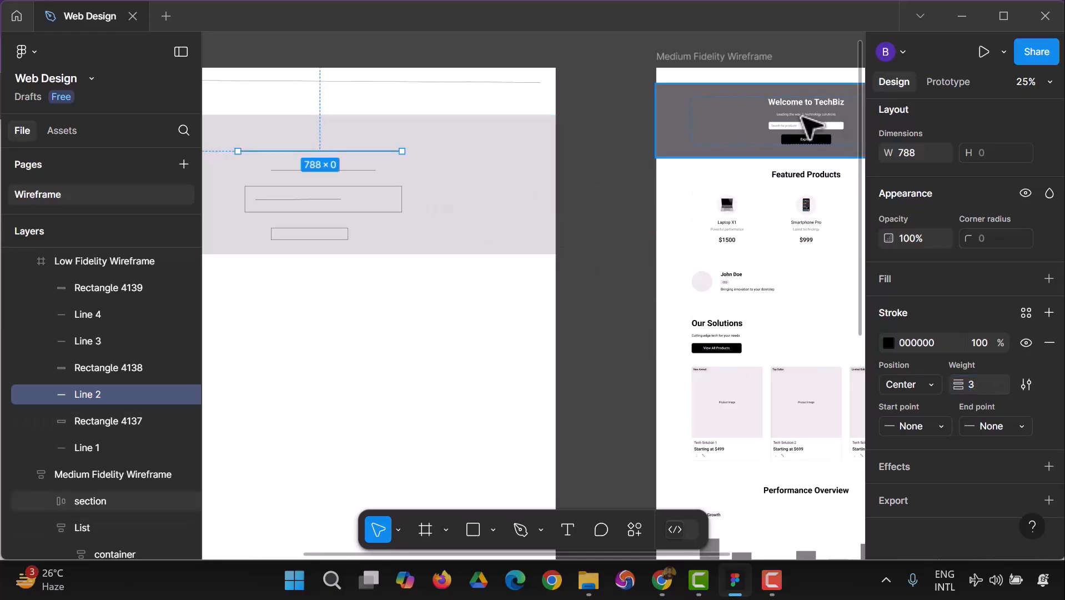
Step: Move the small button rectangle slightly to the right so it sits centred below the search field
{"action": "left_click", "coordinate": [373, 170]}
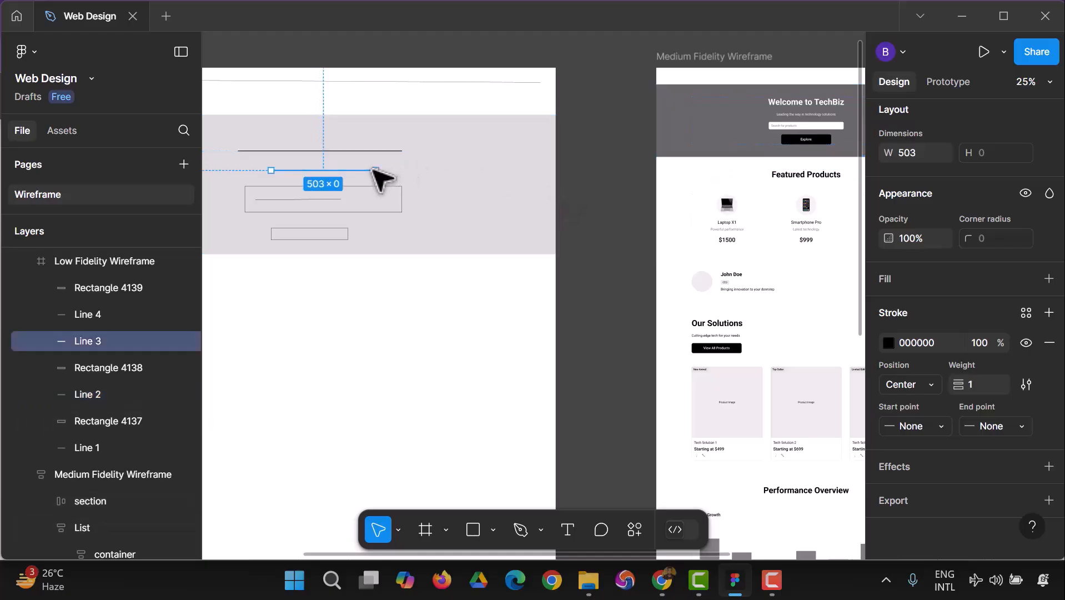
{"action": "left_click", "coordinate": [332, 210]}
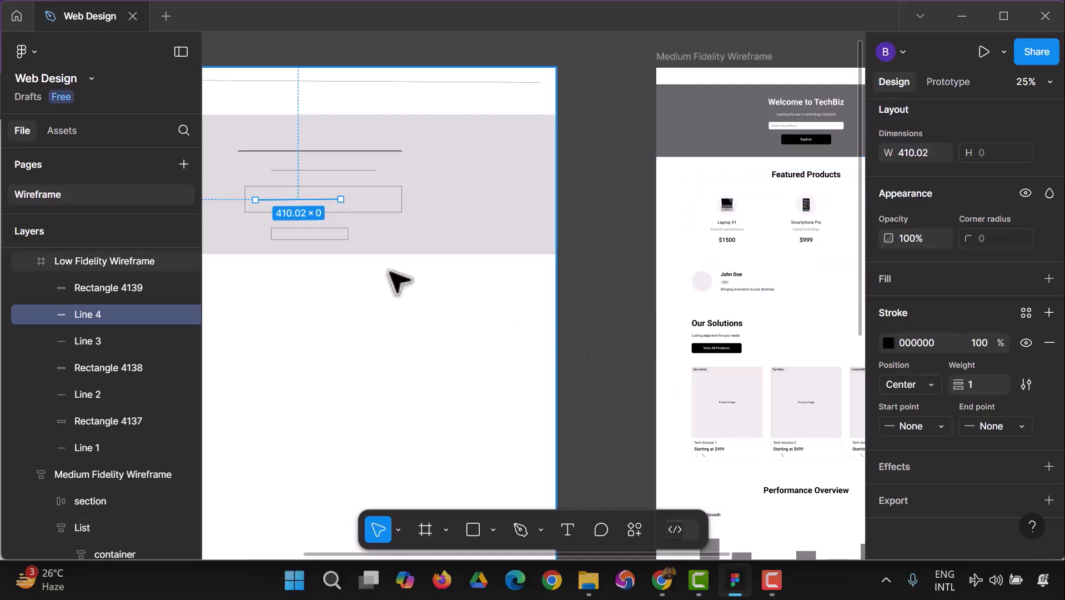
{"action": "left_click", "coordinate": [326, 234]}
{"action": "left_click_drag", "start_coordinate": [328, 235], "coordinate": [334, 238]}
{"action": "left_click", "coordinate": [380, 313]}
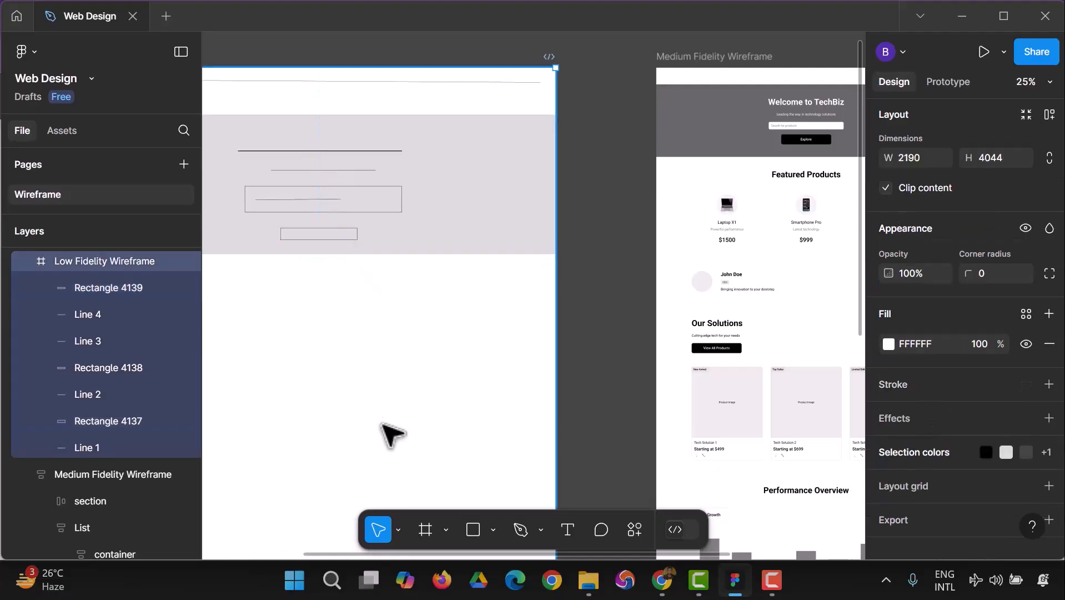
Step: Add the text label "Btn" inside the small button rectangle of the banner
{"action": "left_click", "coordinate": [564, 534]}
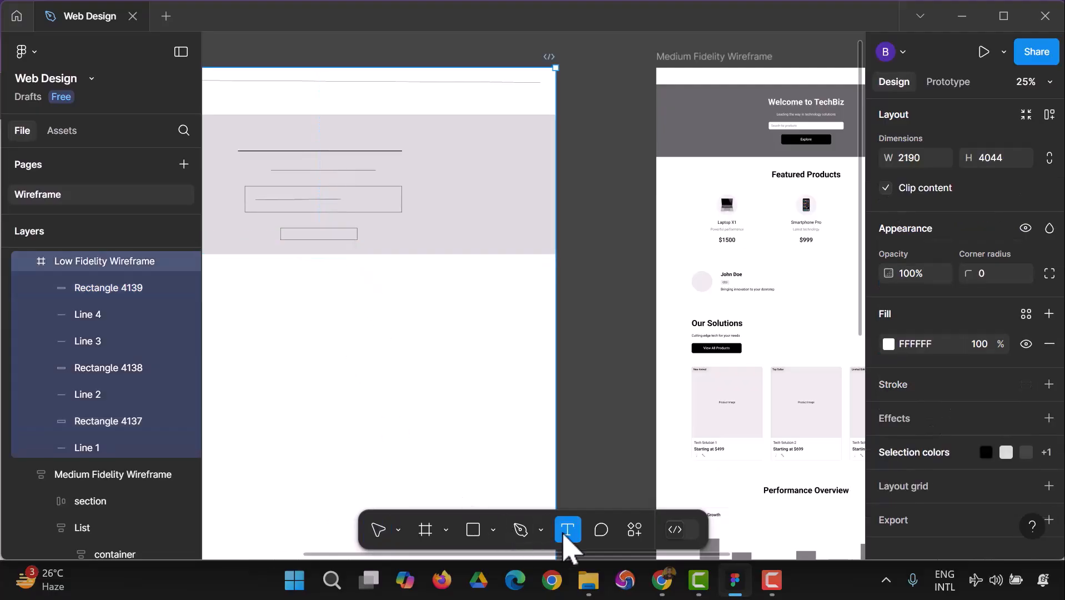
{"action": "left_click", "coordinate": [310, 233]}
{"action": "type", "text": "Btn"}
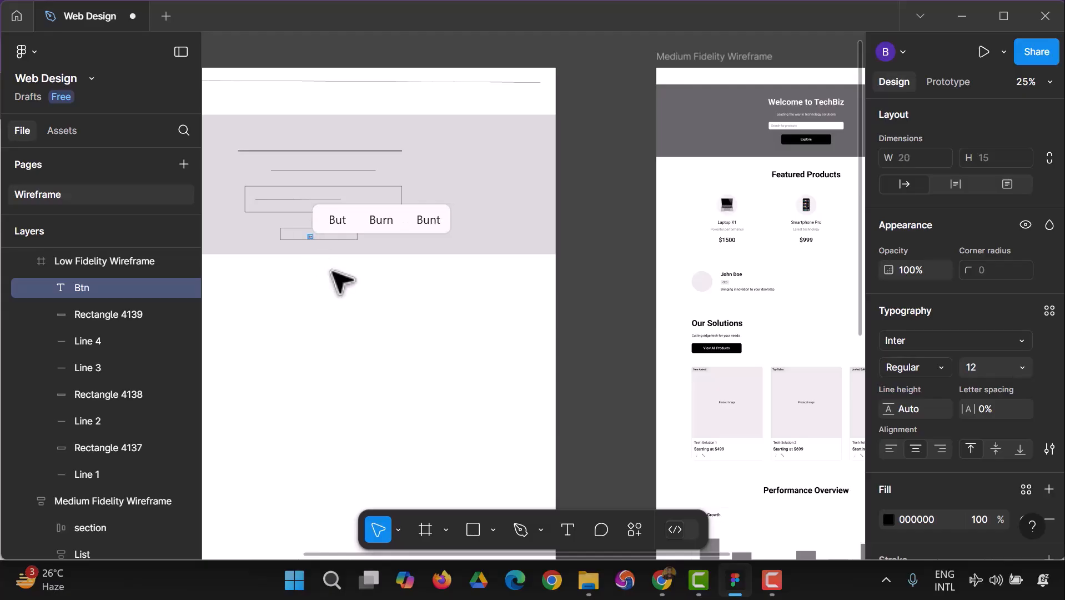
Step: Set the font size of the "Btn" label in the banner's small button rectangle to 48
{"action": "key", "text": "Escape"}
{"action": "key", "text": "Escape"}
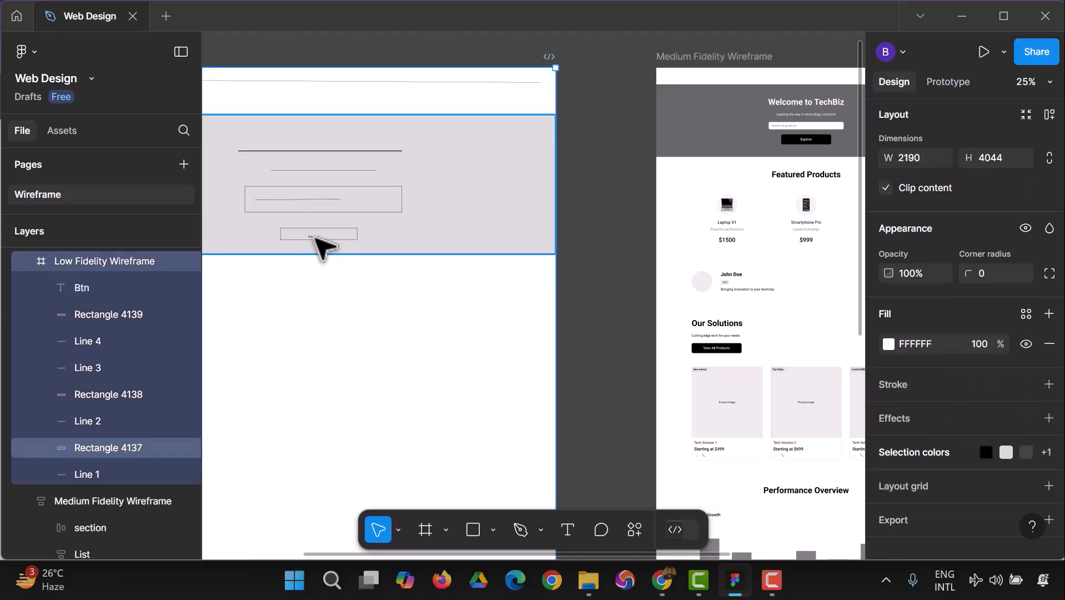
{"action": "left_click", "coordinate": [316, 238]}
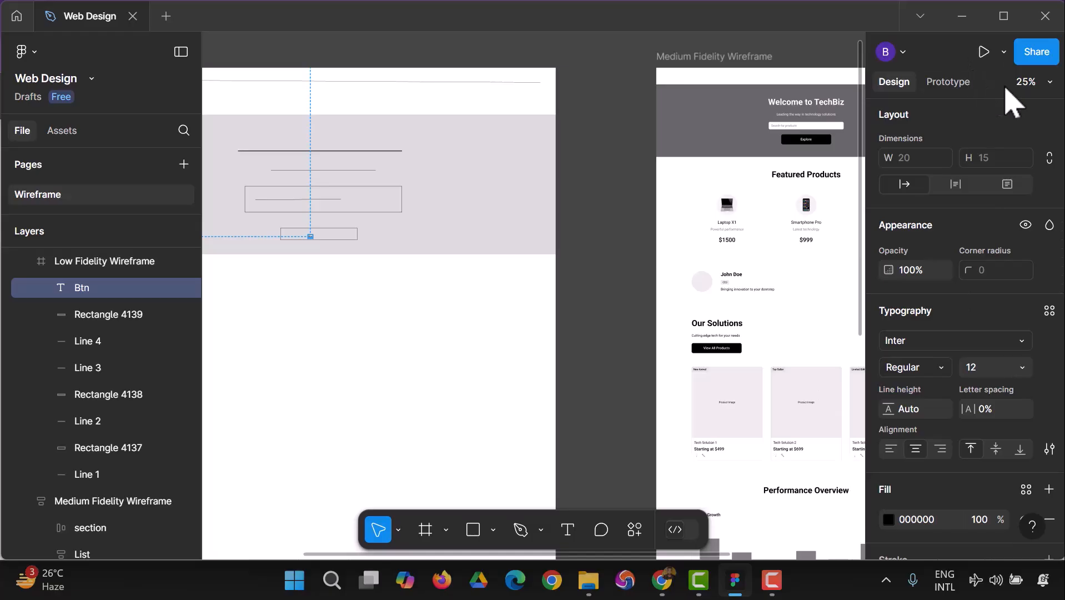
{"action": "left_click", "coordinate": [1030, 82]}
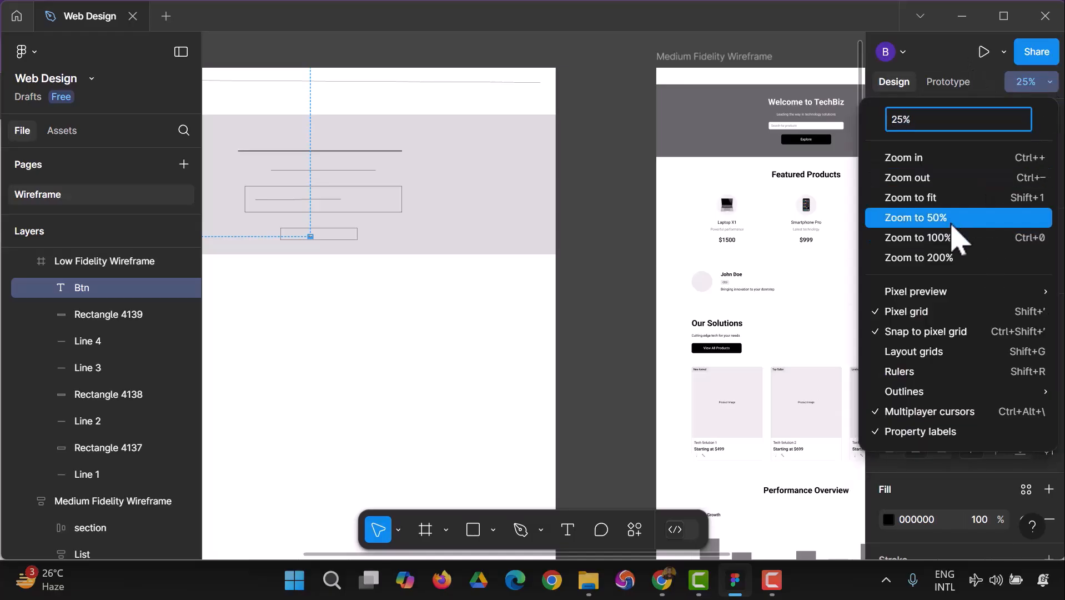
{"action": "left_click", "coordinate": [954, 228]}
{"action": "scroll", "coordinate": [404, 421], "scroll_direction": "up", "scroll_amount": 5}
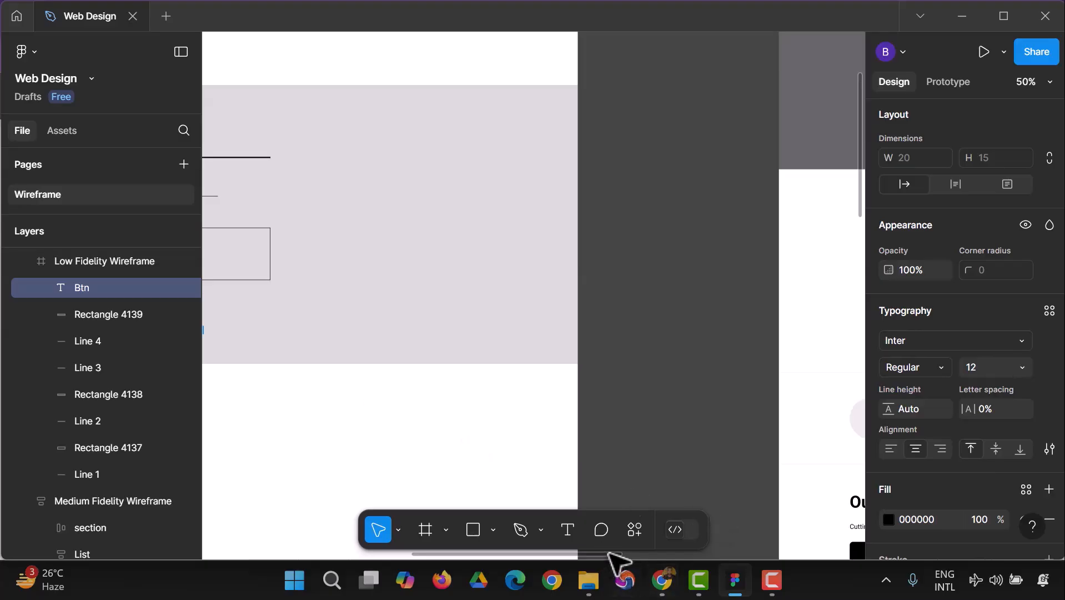
{"action": "left_click_drag", "start_coordinate": [609, 553], "coordinate": [526, 557]}
{"action": "key", "text": "Escape"}
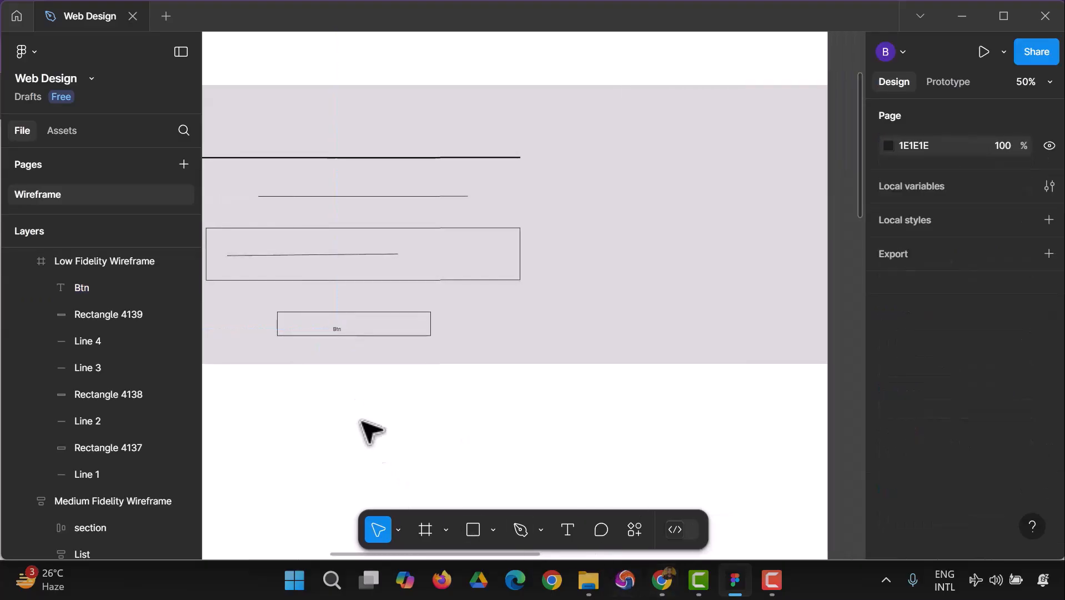
{"action": "left_click", "coordinate": [338, 329]}
{"action": "scroll", "coordinate": [997, 364], "scroll_direction": "down", "scroll_amount": 1}
{"action": "scroll", "coordinate": [997, 364], "scroll_direction": "down", "scroll_amount": 5}
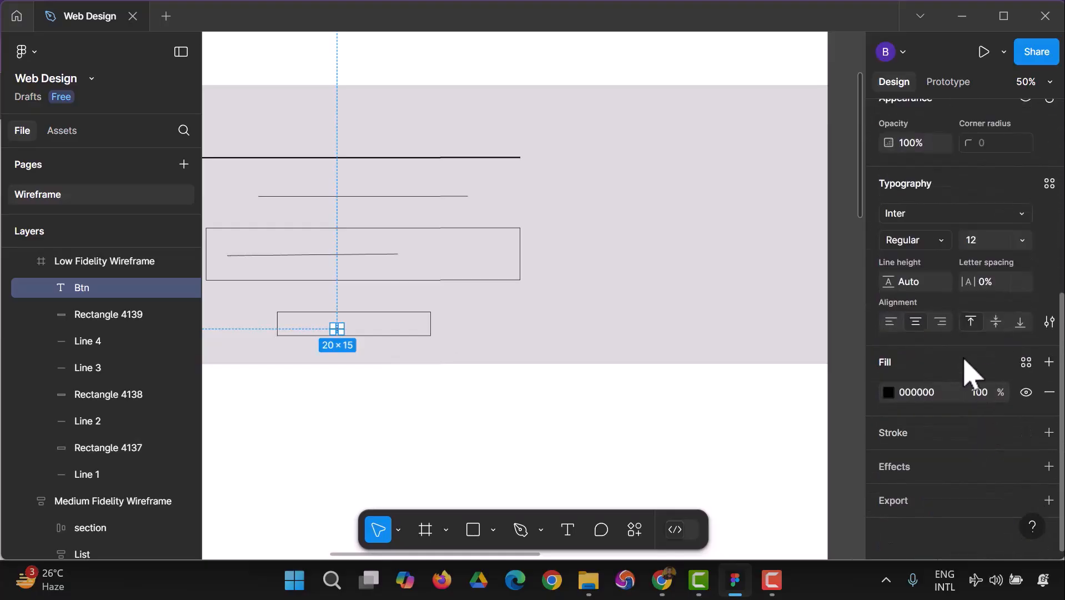
{"action": "scroll", "coordinate": [970, 371], "scroll_direction": "up", "scroll_amount": 1}
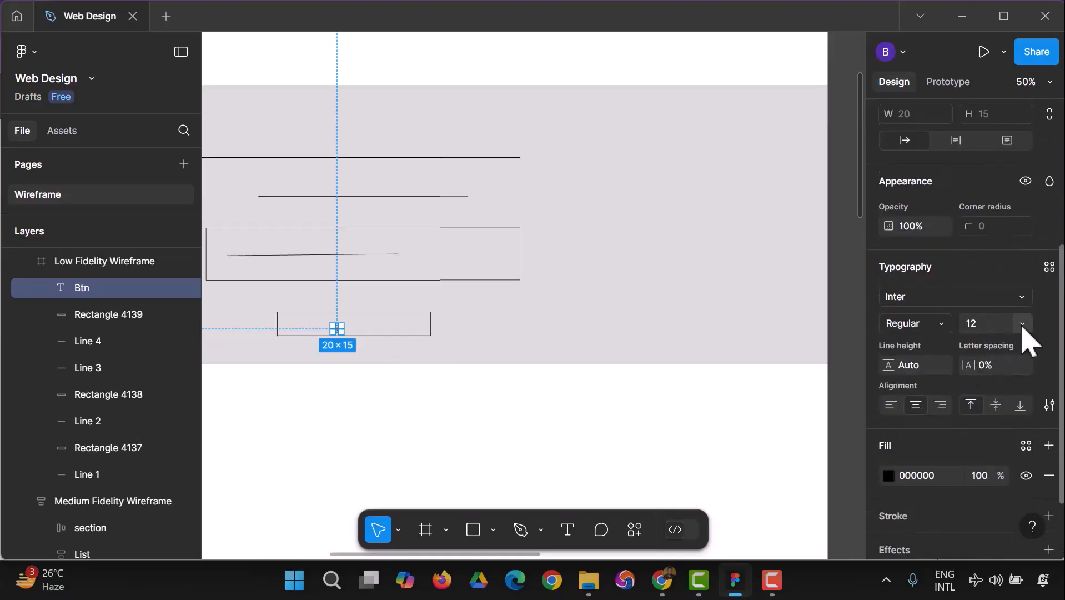
{"action": "left_click", "coordinate": [1016, 326]}
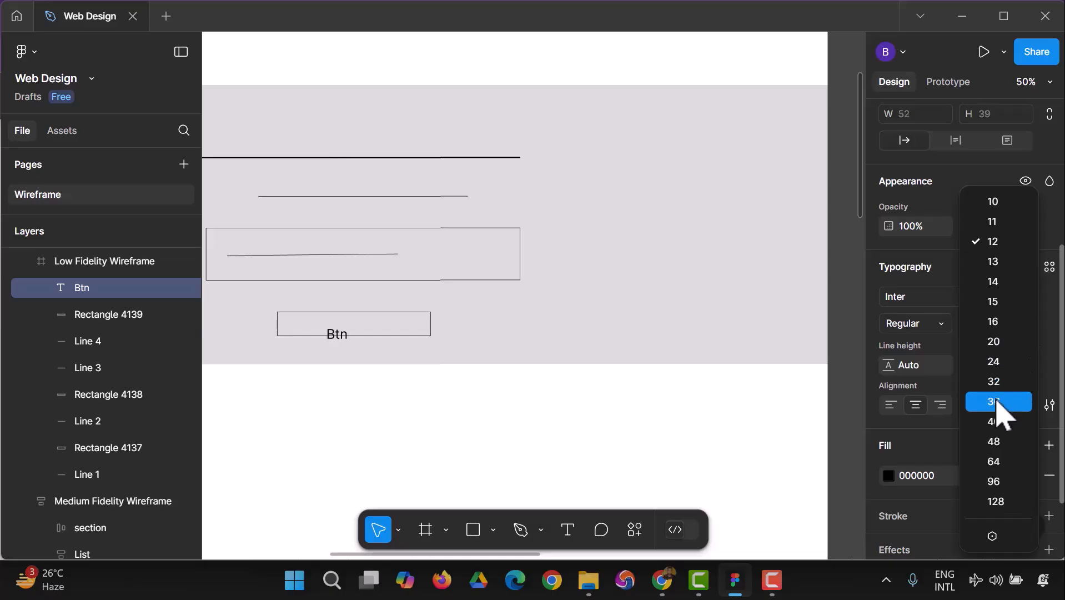
{"action": "left_click", "coordinate": [1000, 445]}
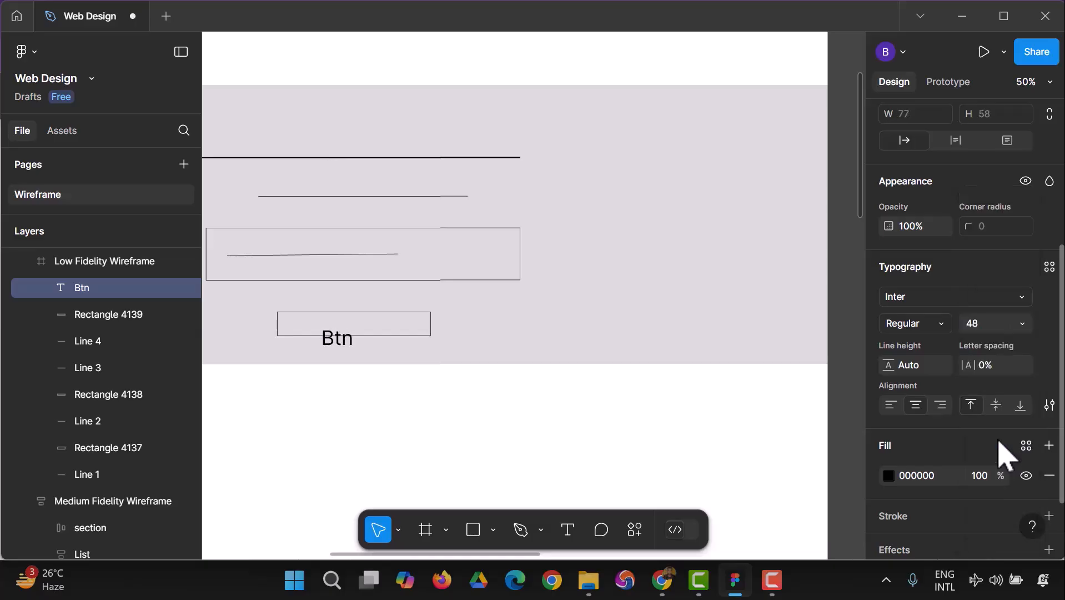
Step: Move the enlarged "Btn" label so it sits centred horizontally and vertically inside the small button rectangle
{"action": "left_click", "coordinate": [459, 466]}
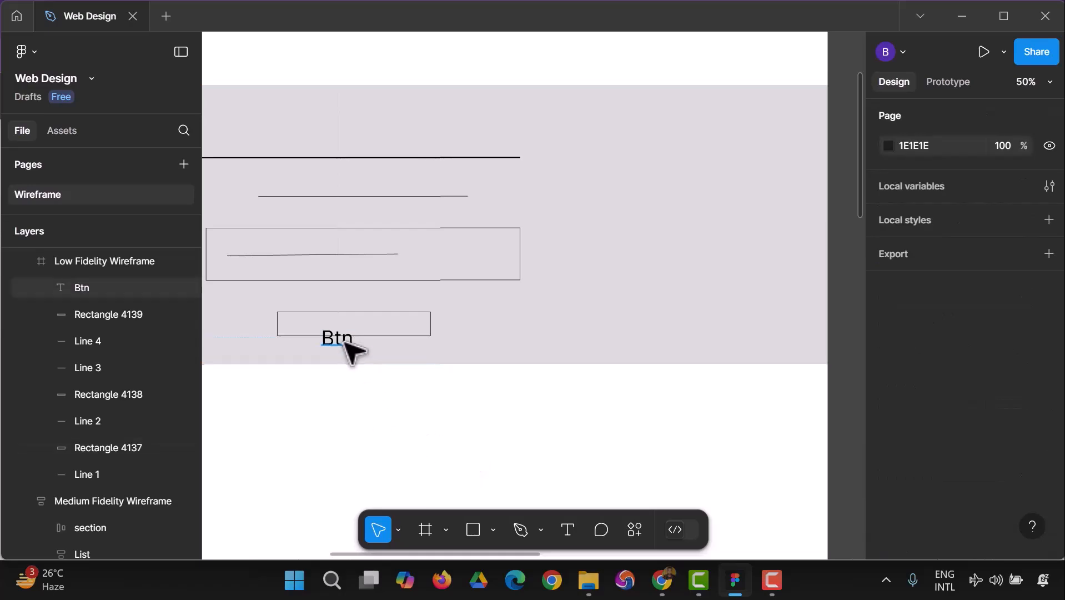
{"action": "left_click_drag", "start_coordinate": [346, 343], "coordinate": [360, 328]}
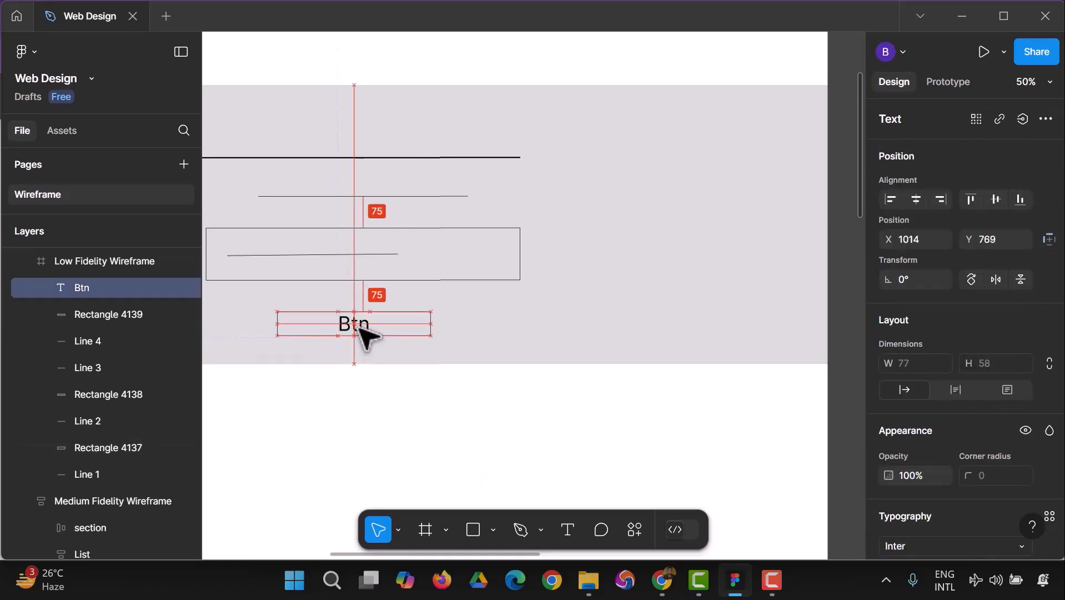
{"action": "left_click", "coordinate": [394, 425]}
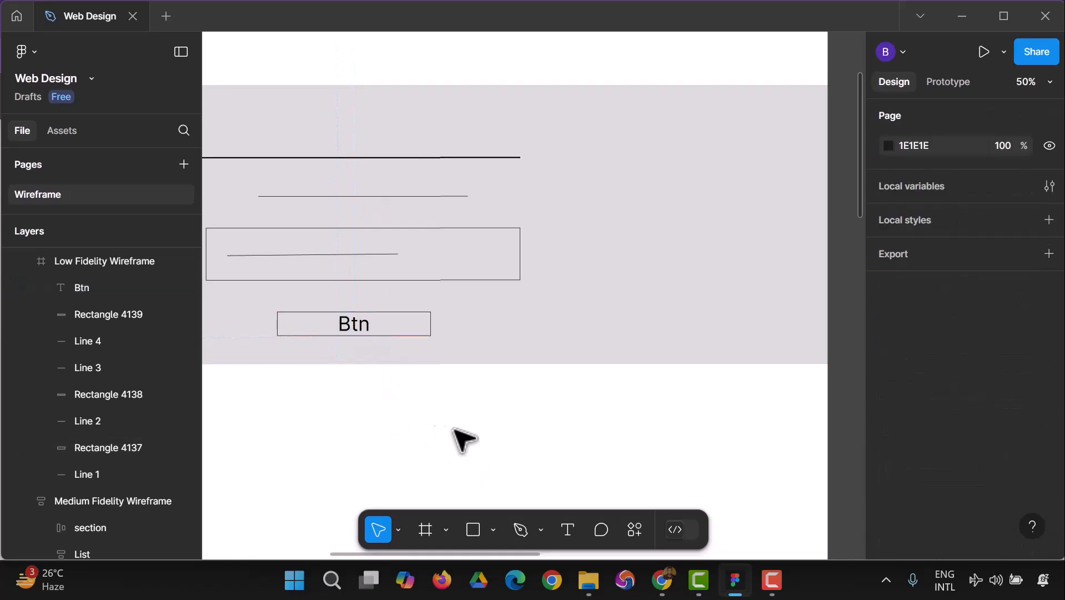
Step: Compare the two wireframes and examine the Medium Fidelity Wireframe's sections from the banner down to the contact form
{"action": "left_click", "coordinate": [1049, 83]}
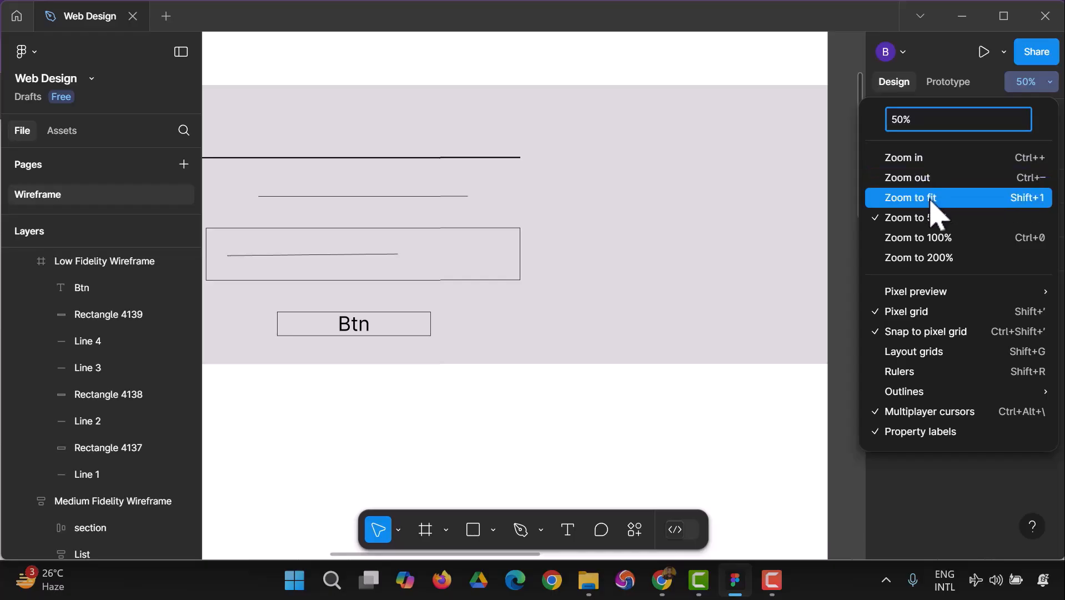
{"action": "left_click", "coordinate": [933, 199]}
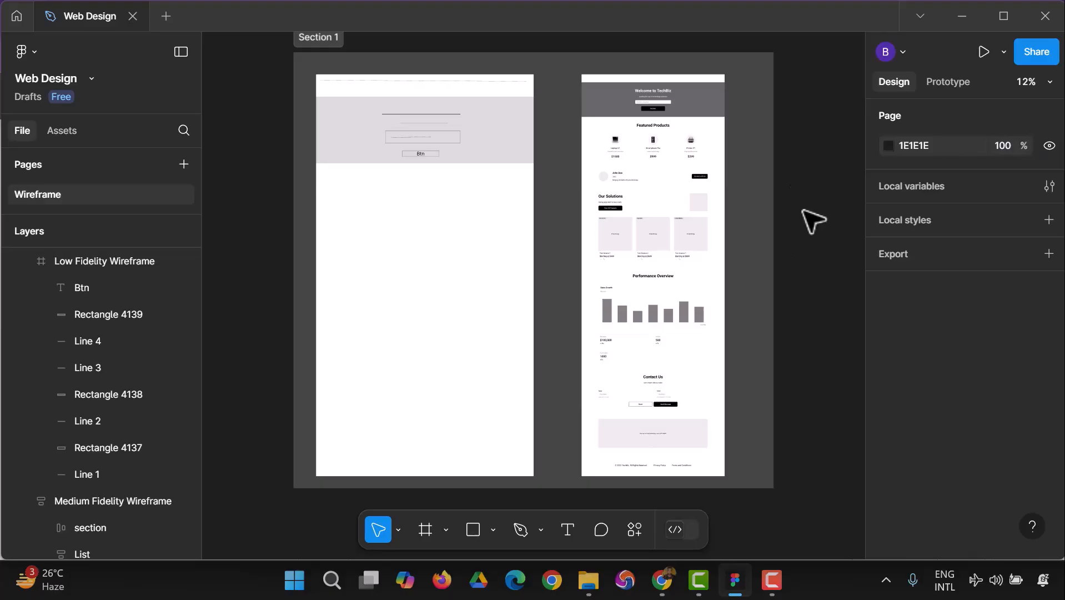
{"action": "scroll", "coordinate": [813, 221], "scroll_direction": "up", "scroll_amount": 3}
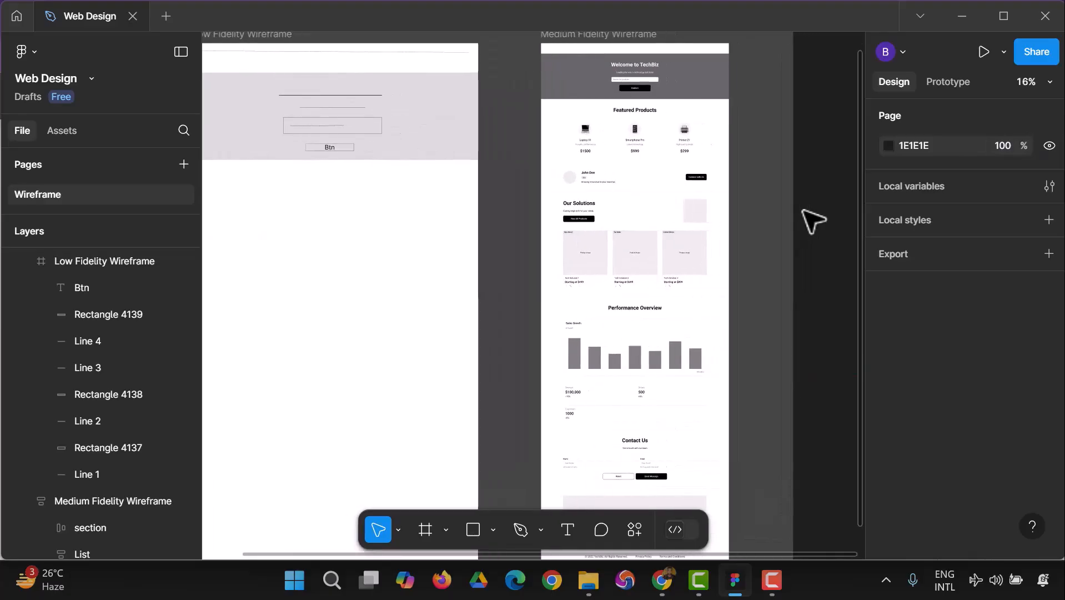
{"action": "scroll", "coordinate": [813, 221], "scroll_direction": "up", "scroll_amount": 3}
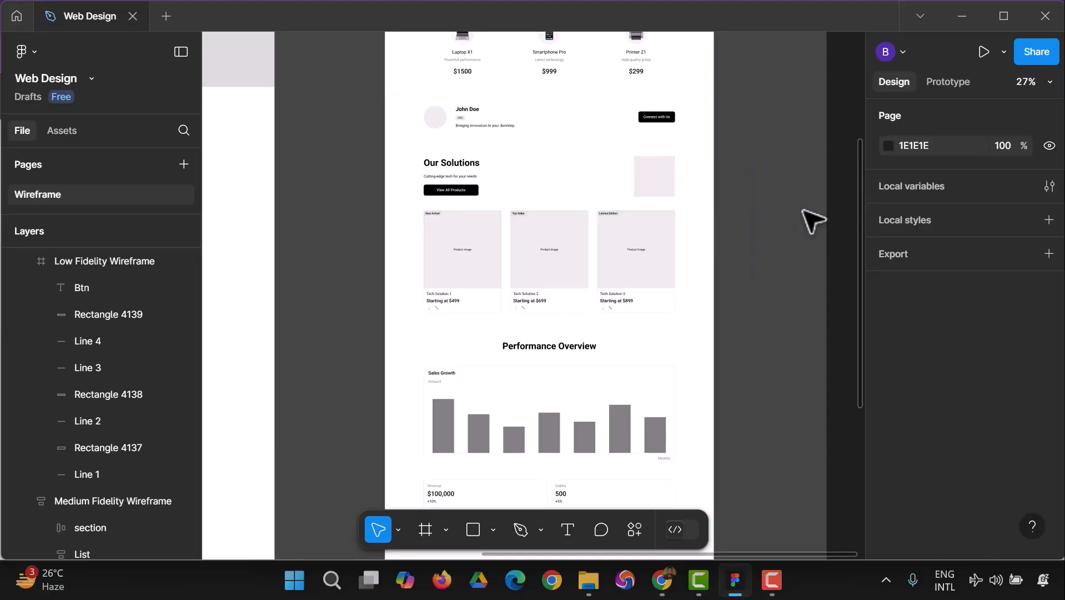
{"action": "left_click_drag", "start_coordinate": [332, 156], "coordinate": [386, 331]}
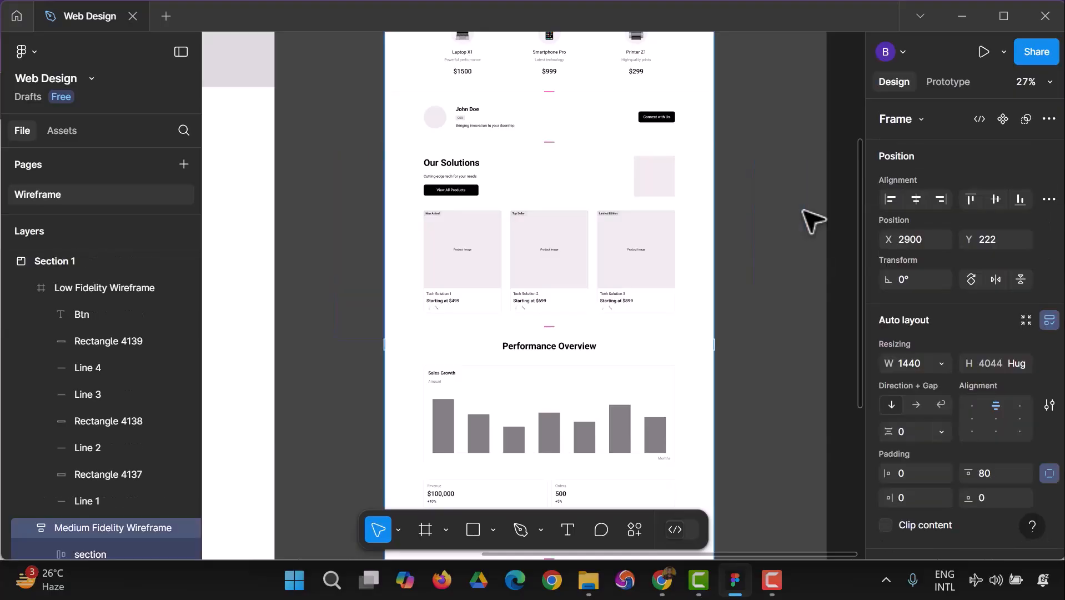
{"action": "left_click", "coordinate": [344, 328]}
{"action": "scroll", "coordinate": [718, 124], "scroll_direction": "up", "scroll_amount": 5}
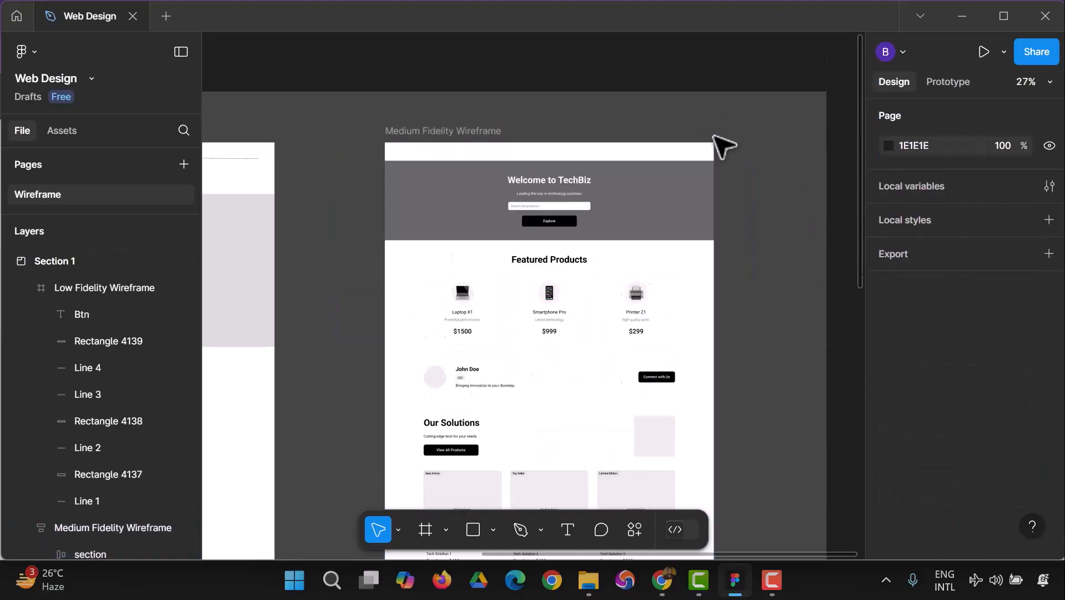
{"action": "mouse_move", "coordinate": [545, 555]}
{"action": "left_mouse_down"}
{"action": "mouse_move", "coordinate": [409, 555]}
{"action": "mouse_move", "coordinate": [271, 537]}
{"action": "mouse_move", "coordinate": [534, 558]}
{"action": "left_mouse_up"}
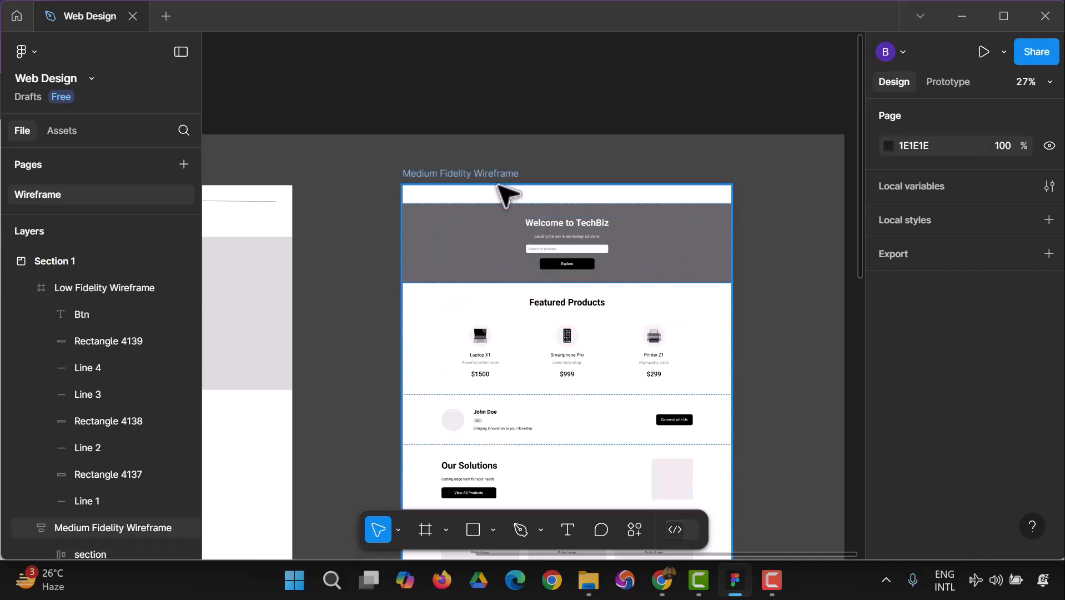
{"action": "scroll", "coordinate": [522, 194], "scroll_direction": "down", "scroll_amount": 3}
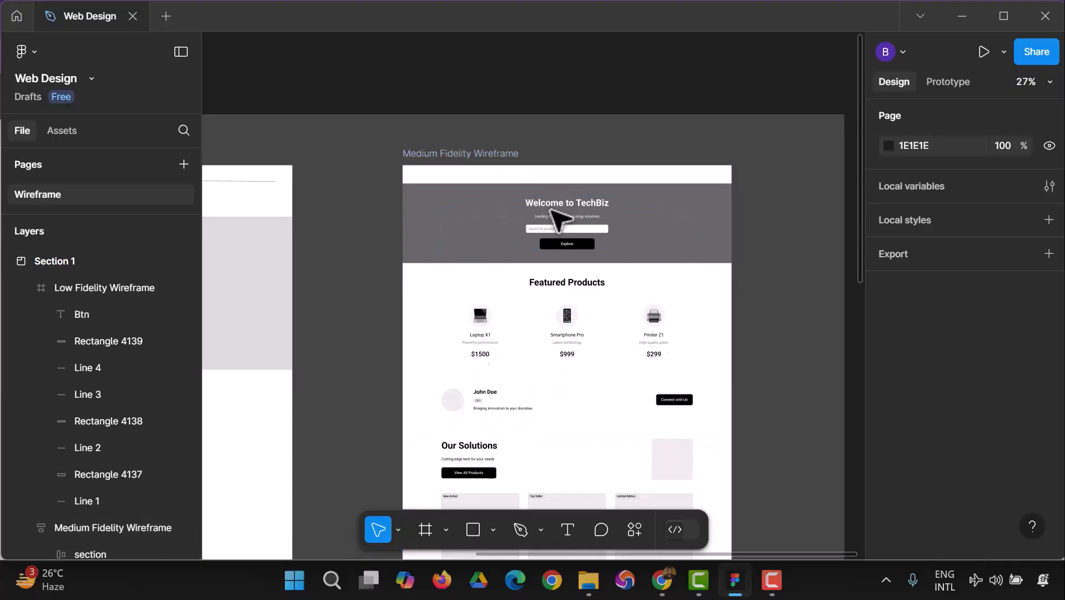
{"action": "scroll", "coordinate": [561, 236], "scroll_direction": "down", "scroll_amount": 1}
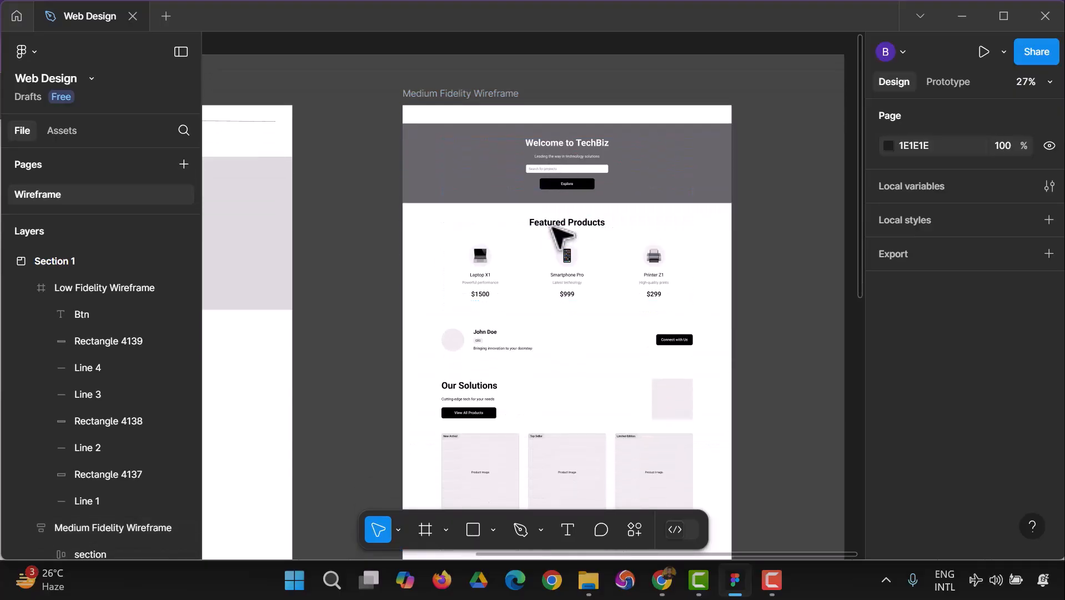
{"action": "scroll", "coordinate": [561, 236], "scroll_direction": "down", "scroll_amount": 1}
{"action": "scroll", "coordinate": [562, 236], "scroll_direction": "down", "scroll_amount": 8}
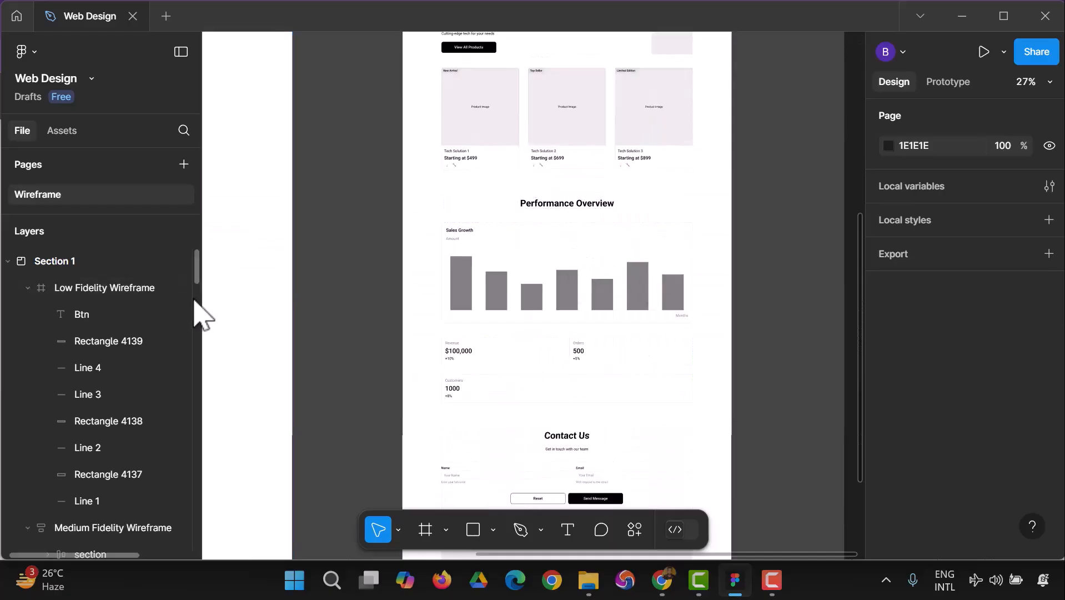
Step: Launch the Wireframe Designer plugin and review the Medium Fidelity Wireframe behind it
{"action": "left_click", "coordinate": [25, 52]}
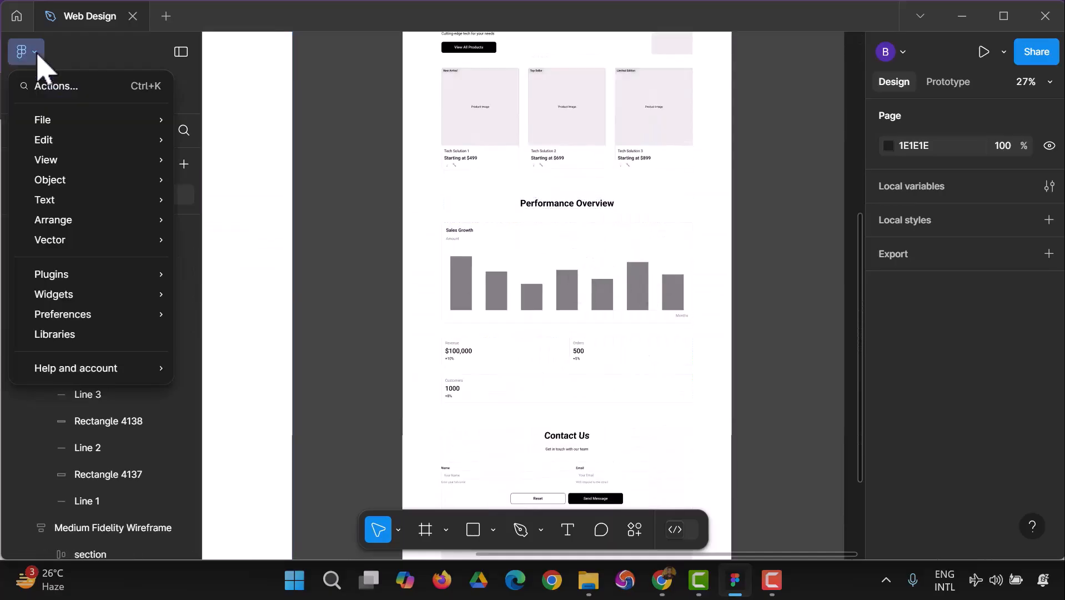
{"action": "mouse_move", "coordinate": [75, 281]}
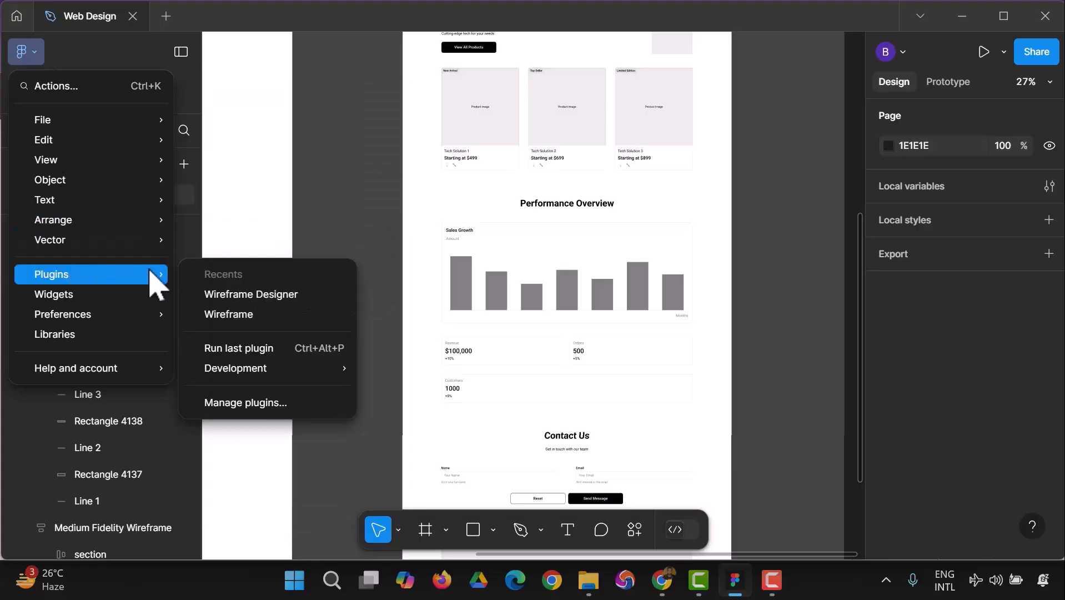
{"action": "left_click", "coordinate": [243, 303]}
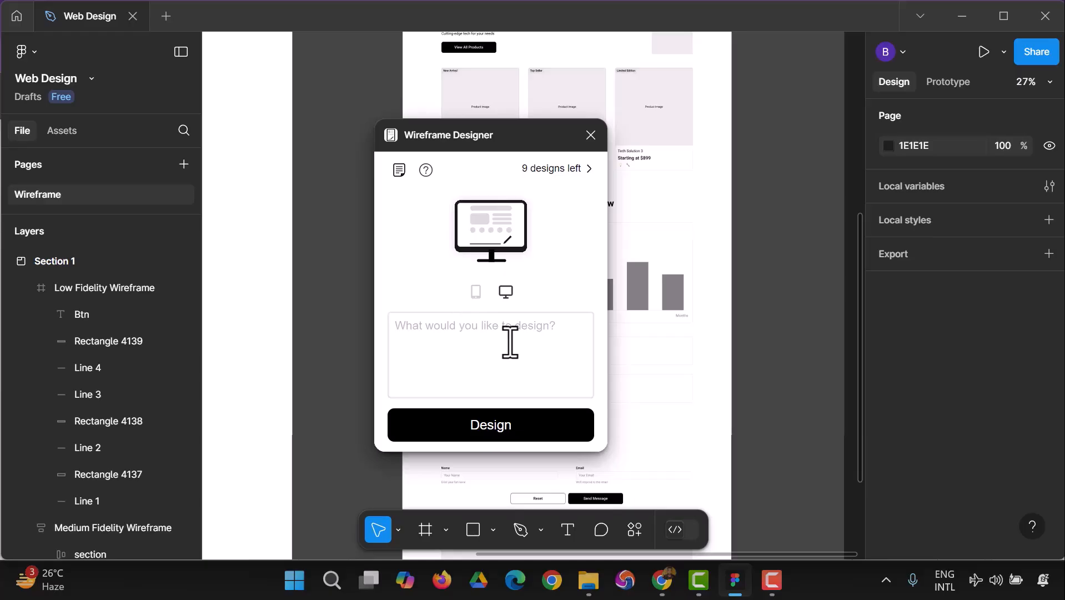
{"action": "scroll", "coordinate": [694, 194], "scroll_direction": "up", "scroll_amount": 5}
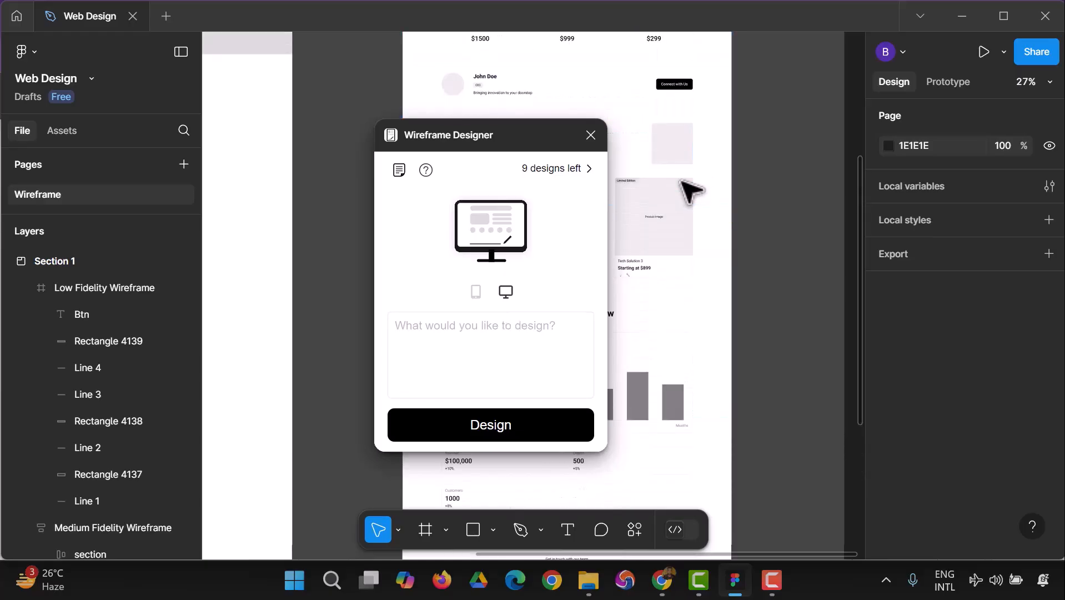
{"action": "scroll", "coordinate": [691, 190], "scroll_direction": "up", "scroll_amount": 10}
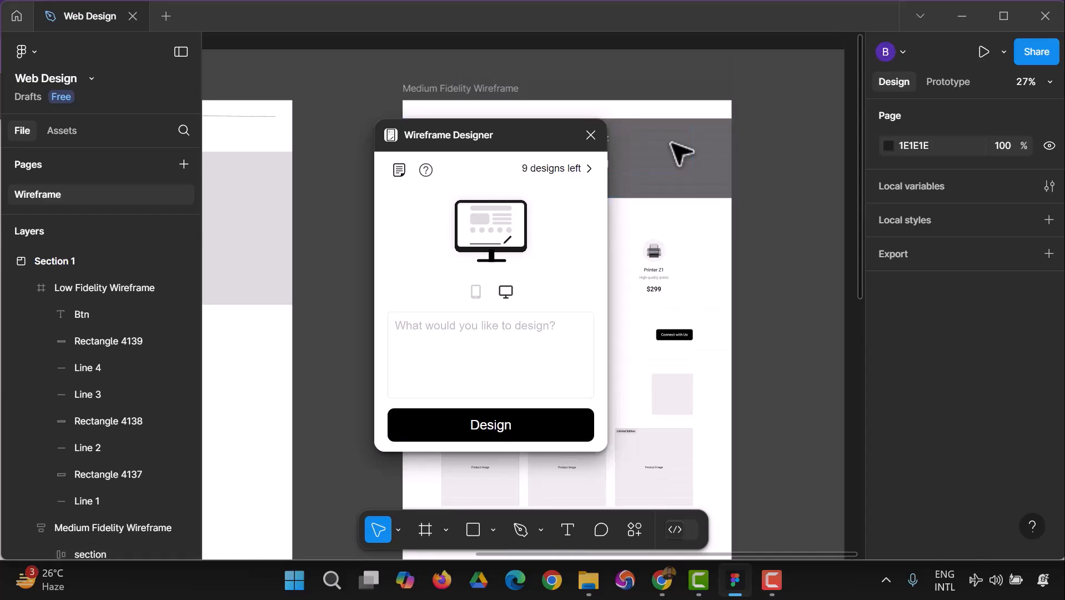
{"action": "scroll", "coordinate": [680, 153], "scroll_direction": "down", "scroll_amount": 4}
{"action": "scroll", "coordinate": [682, 154], "scroll_direction": "up", "scroll_amount": 2}
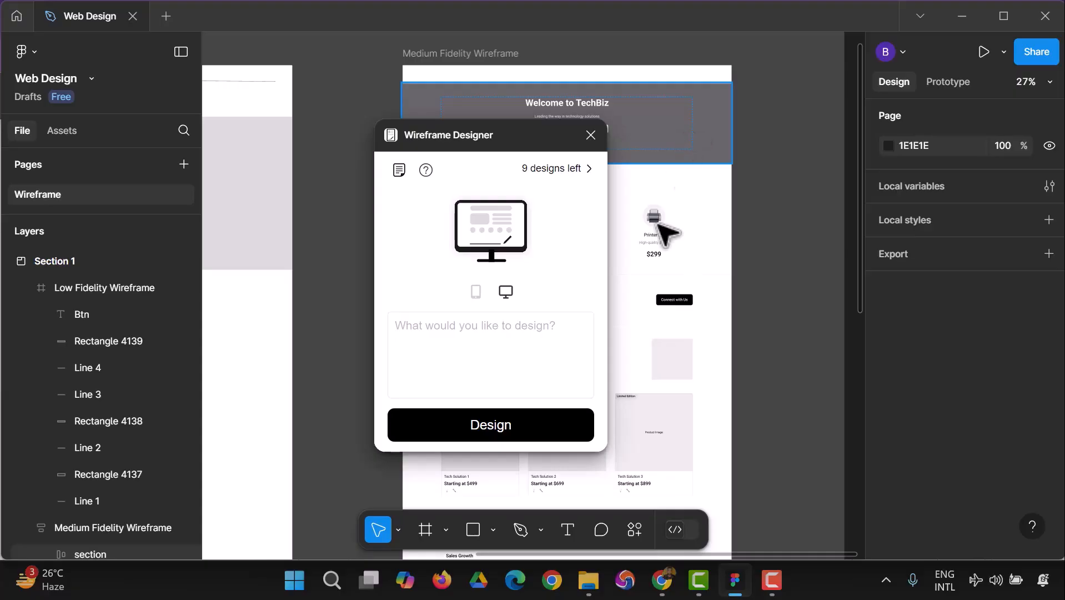
Step: Generate a desktop design from the prompt "Create an About Us Page wireframe for a tech brand named TechBiz" and close Wireframe Designer
{"action": "left_click", "coordinate": [468, 335]}
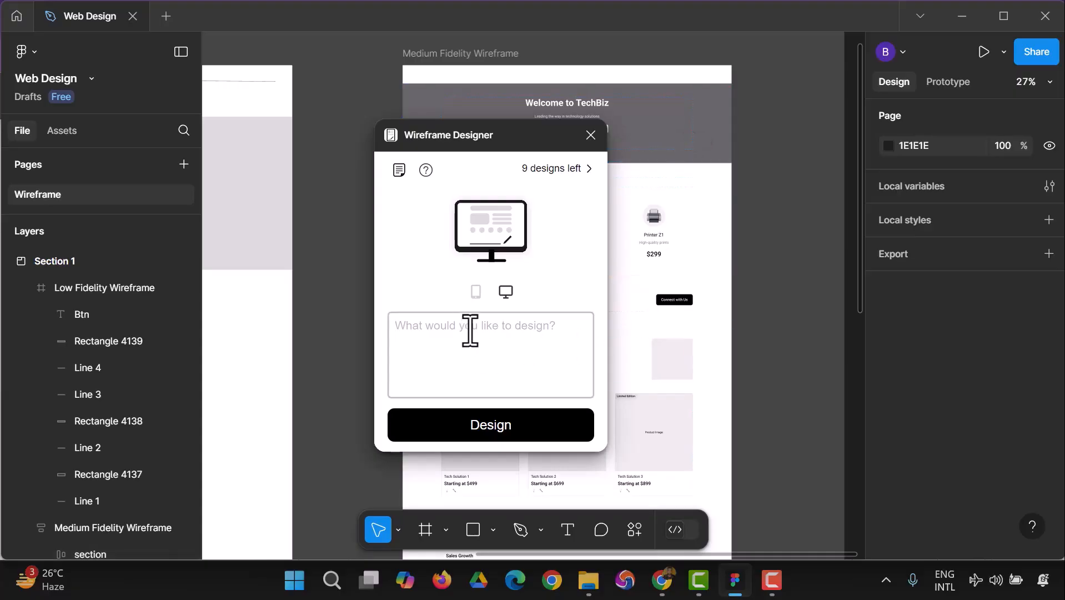
{"action": "type", "text": "Create "}
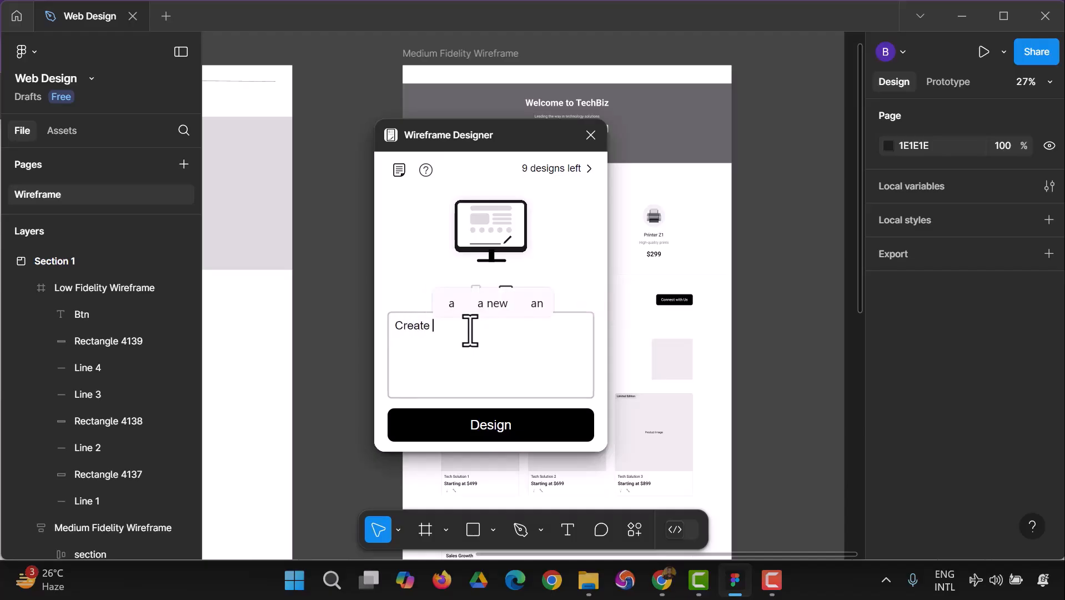
{"action": "type", "text": "an Ab"}
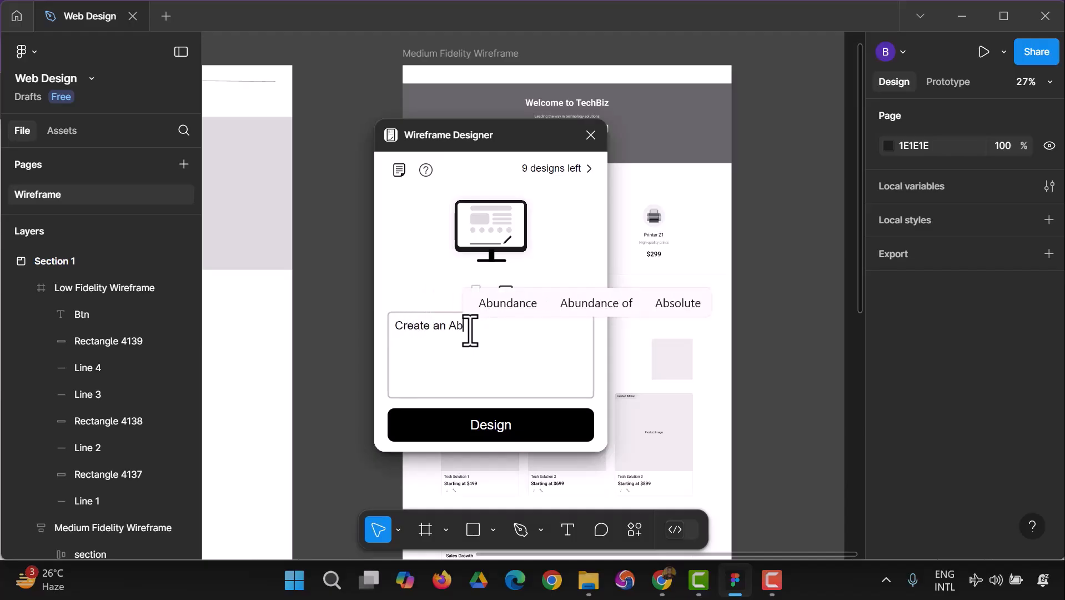
{"action": "type", "text": "out Us Page wireframe f"}
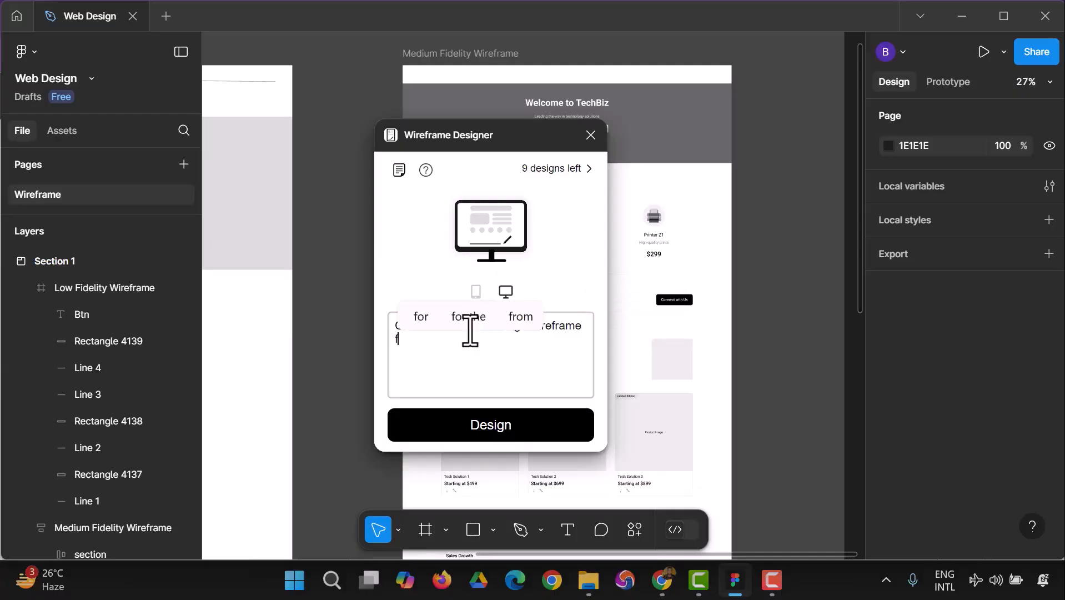
{"action": "type", "text": "or a tech brand"}
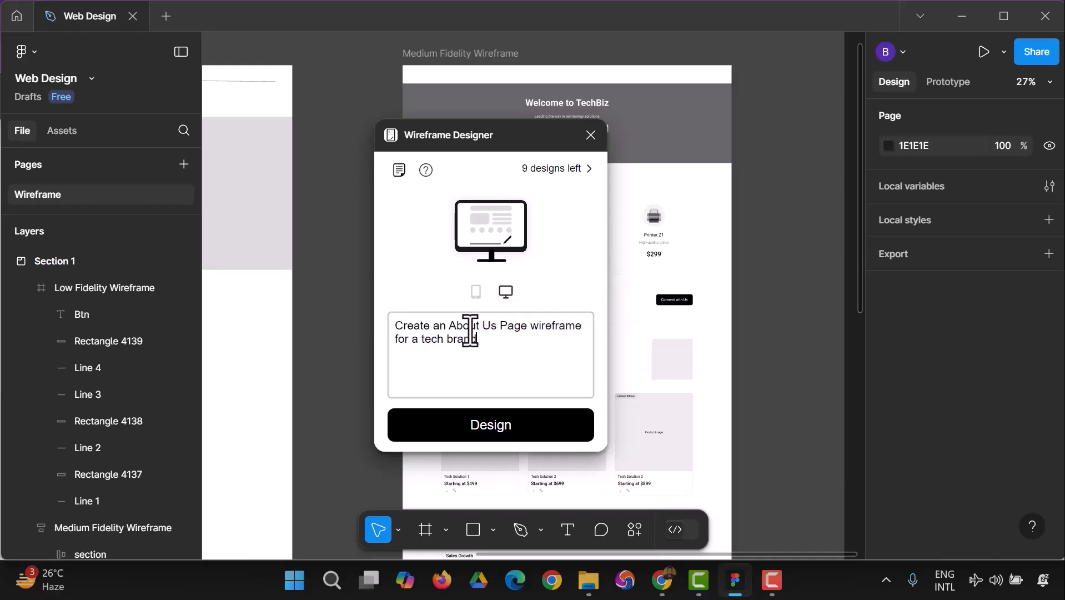
{"action": "type", "text": "na"}
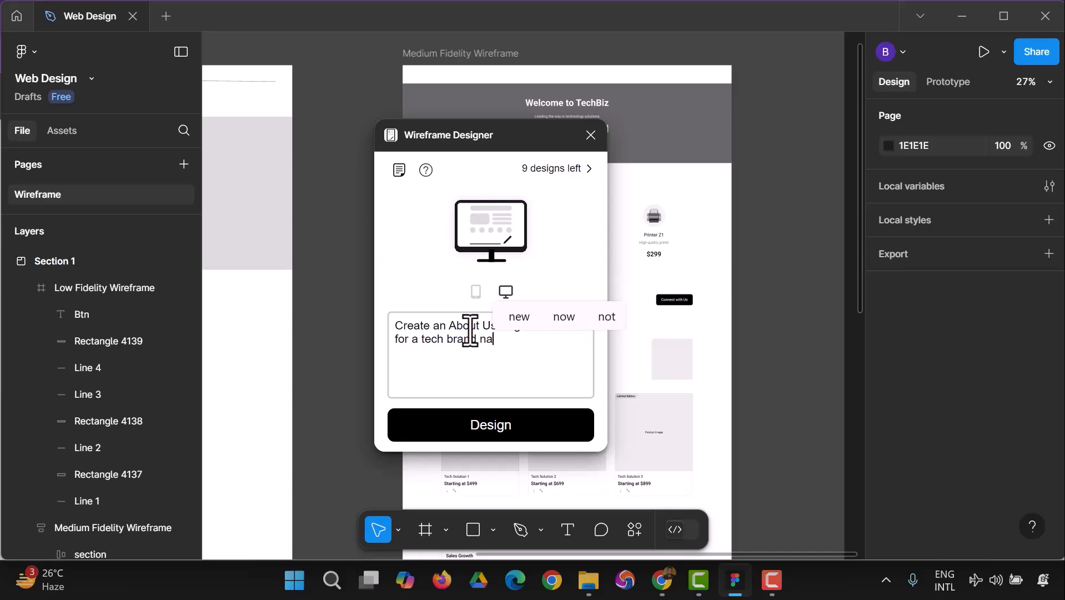
{"action": "type", "text": "med Te"}
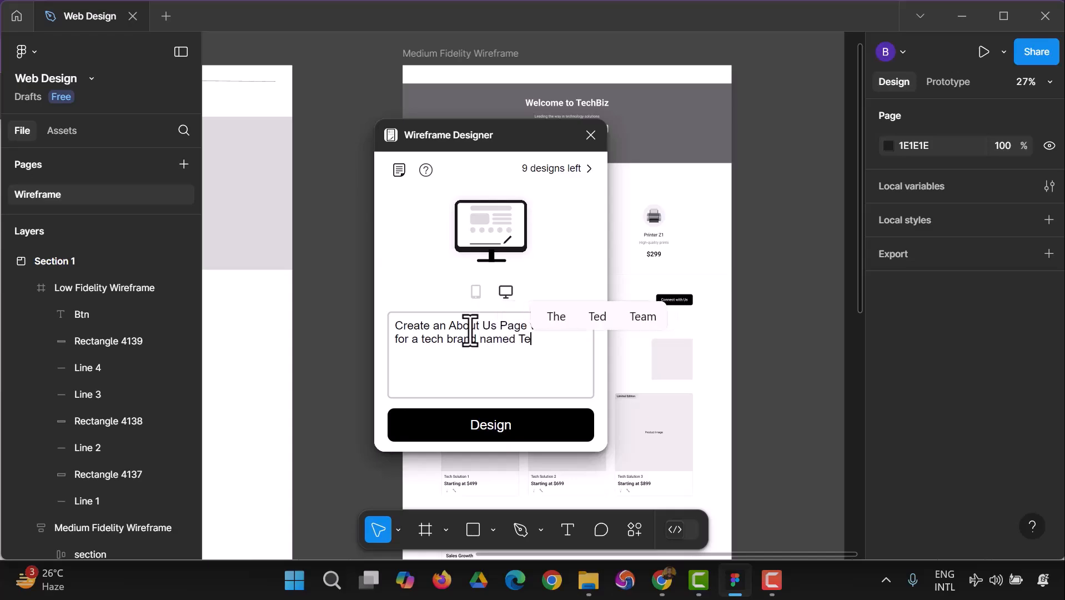
{"action": "type", "text": "chBiz"}
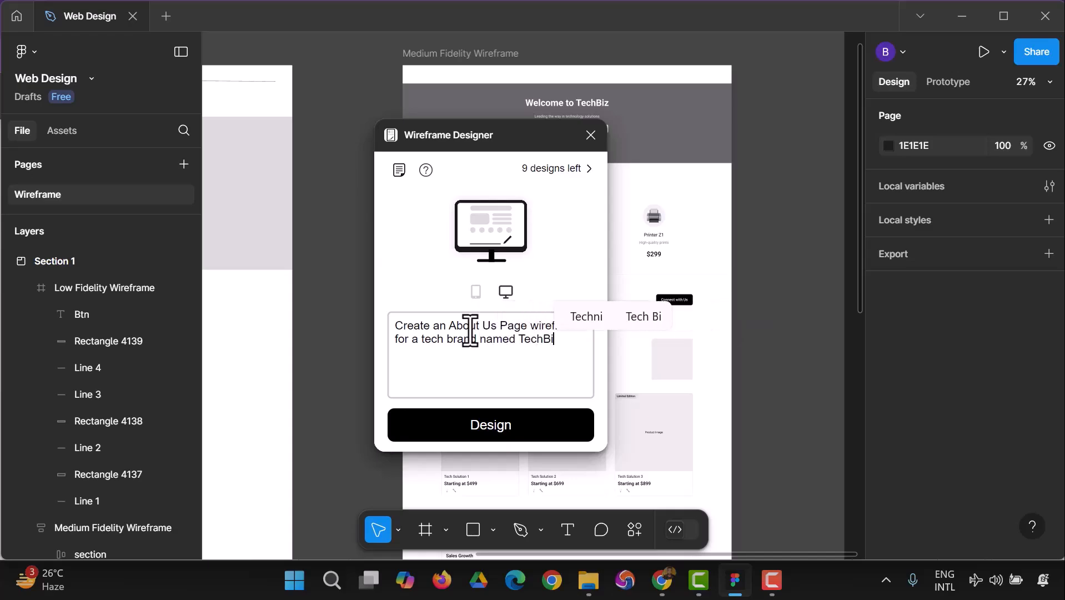
{"action": "left_click", "coordinate": [501, 434]}
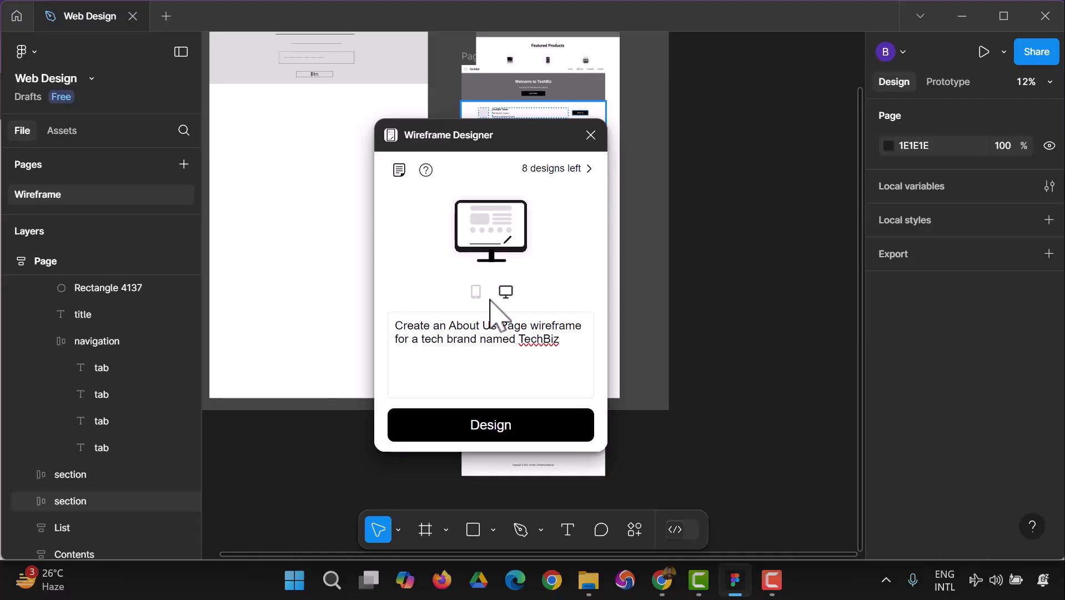
{"action": "left_click", "coordinate": [590, 135]}
{"action": "left_click", "coordinate": [718, 267]}
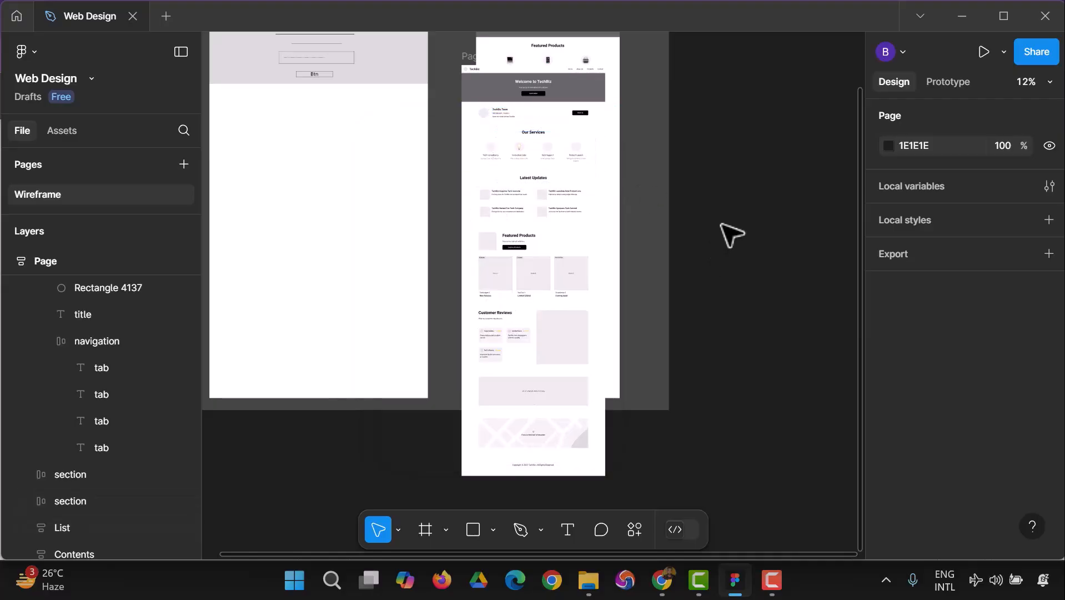
Step: Move the generated Page frame off the Medium Fidelity Wireframe onto the empty canvas outside Section 1, at about X 4708, Y 1263
{"action": "scroll", "coordinate": [725, 207], "scroll_direction": "up", "scroll_amount": 2}
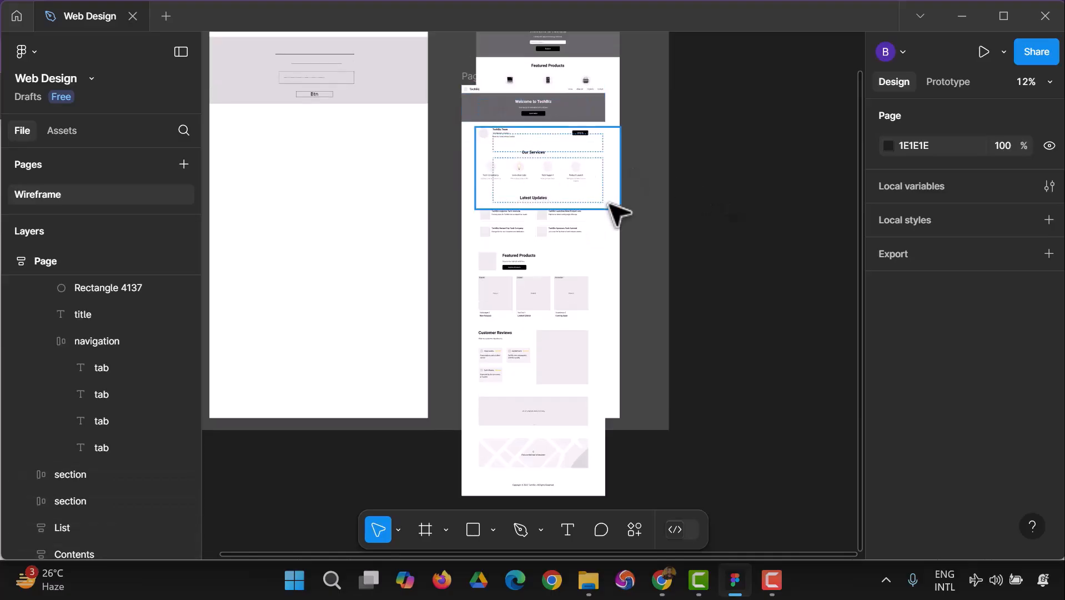
{"action": "scroll", "coordinate": [614, 210], "scroll_direction": "up", "scroll_amount": 6}
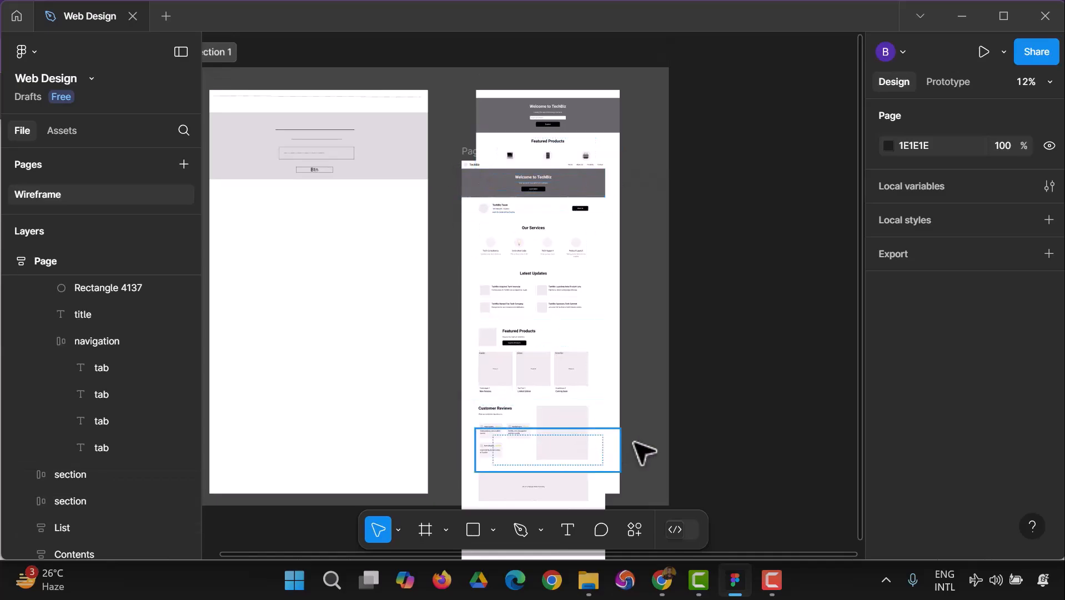
{"action": "left_click", "coordinate": [1026, 82]}
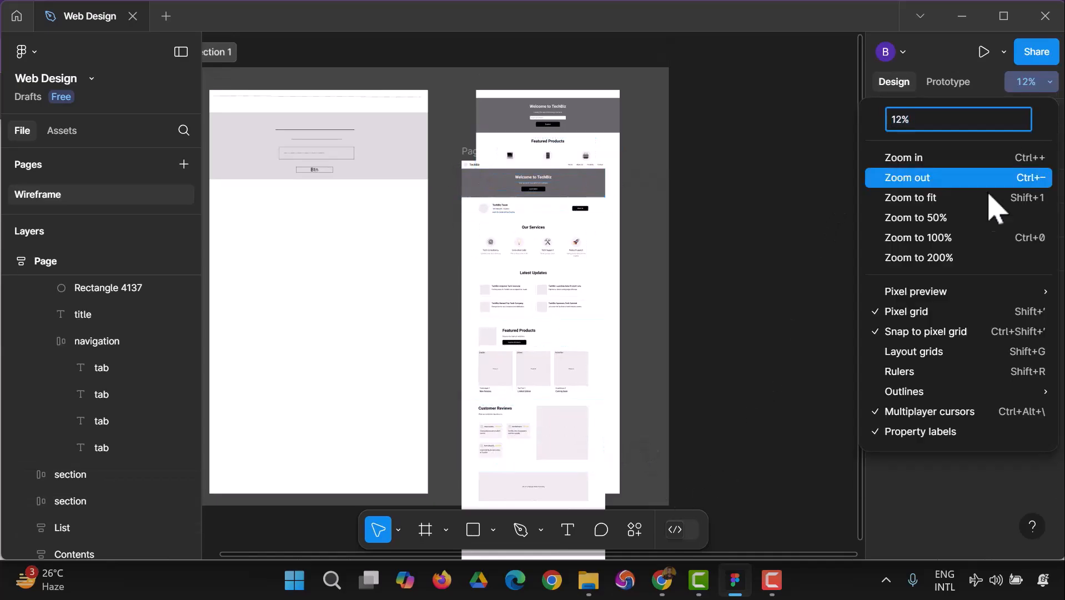
{"action": "left_click", "coordinate": [950, 243]}
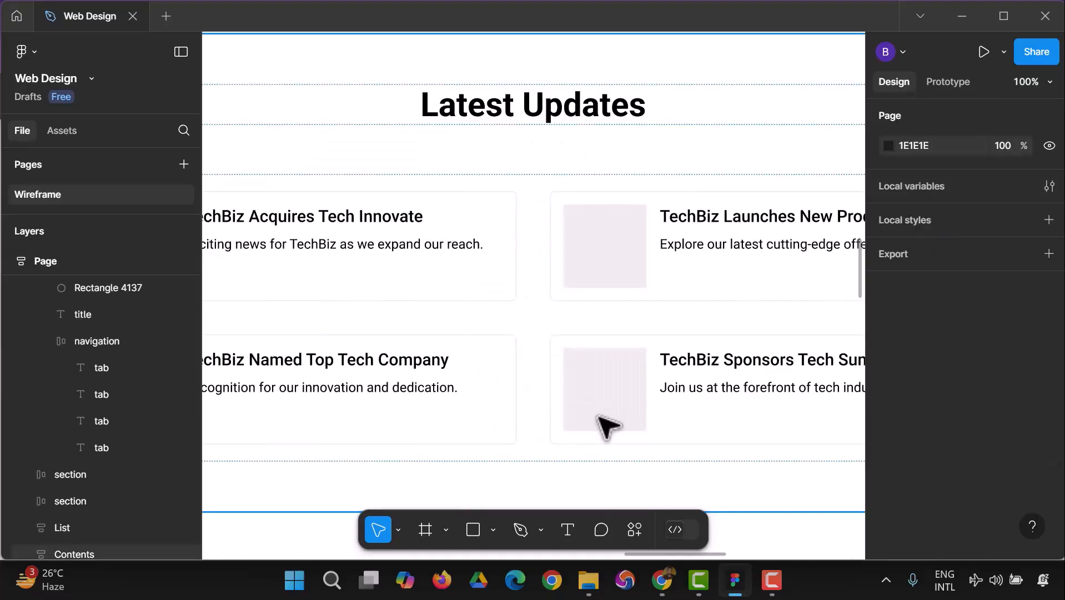
{"action": "left_click", "coordinate": [1045, 86]}
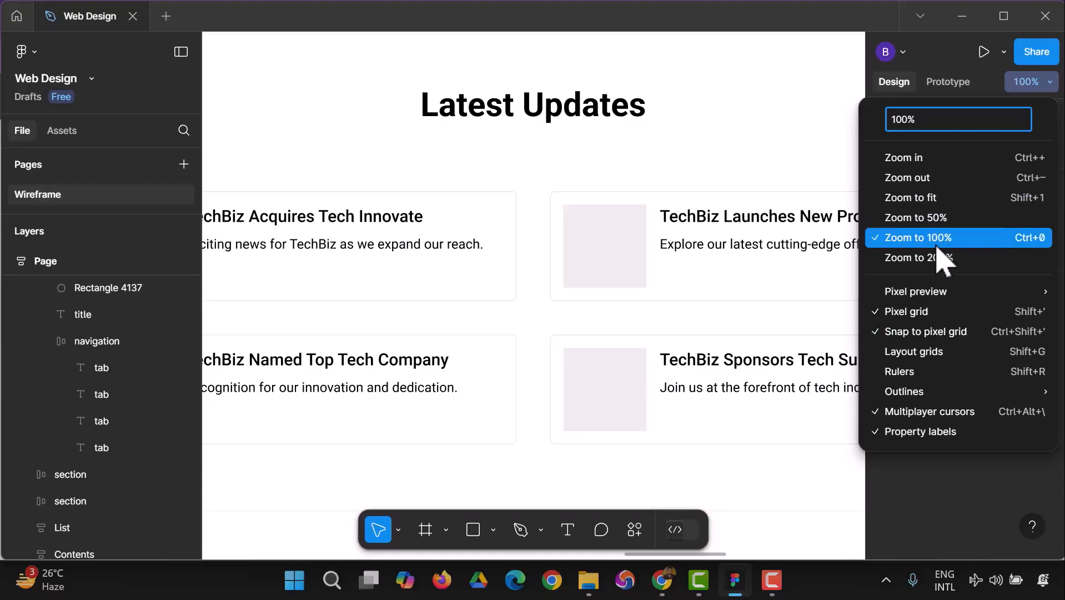
{"action": "left_click", "coordinate": [931, 218]}
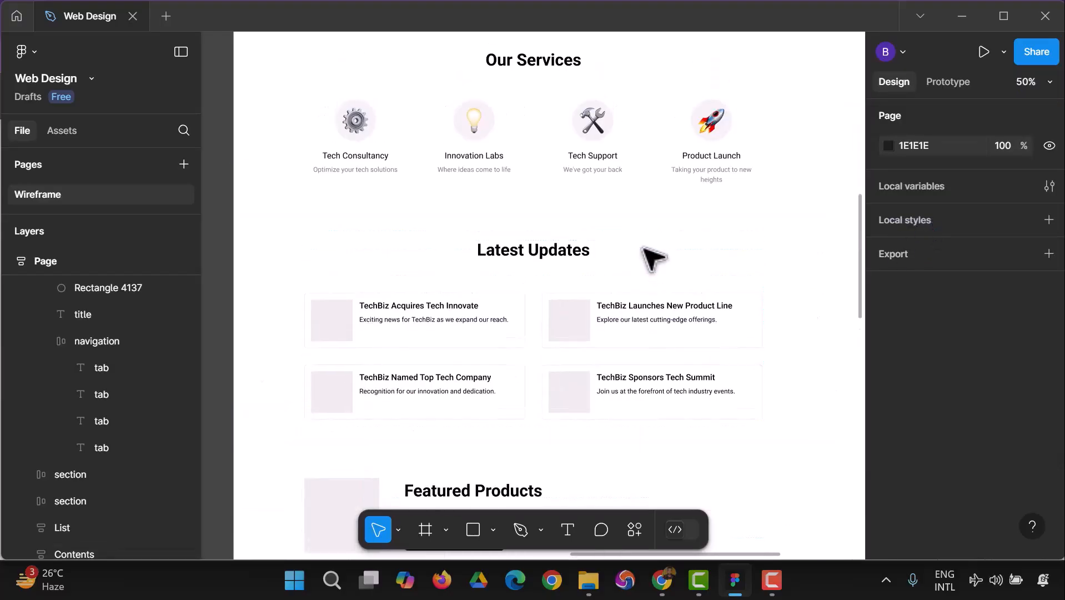
{"action": "scroll", "coordinate": [651, 257], "scroll_direction": "up", "scroll_amount": 8}
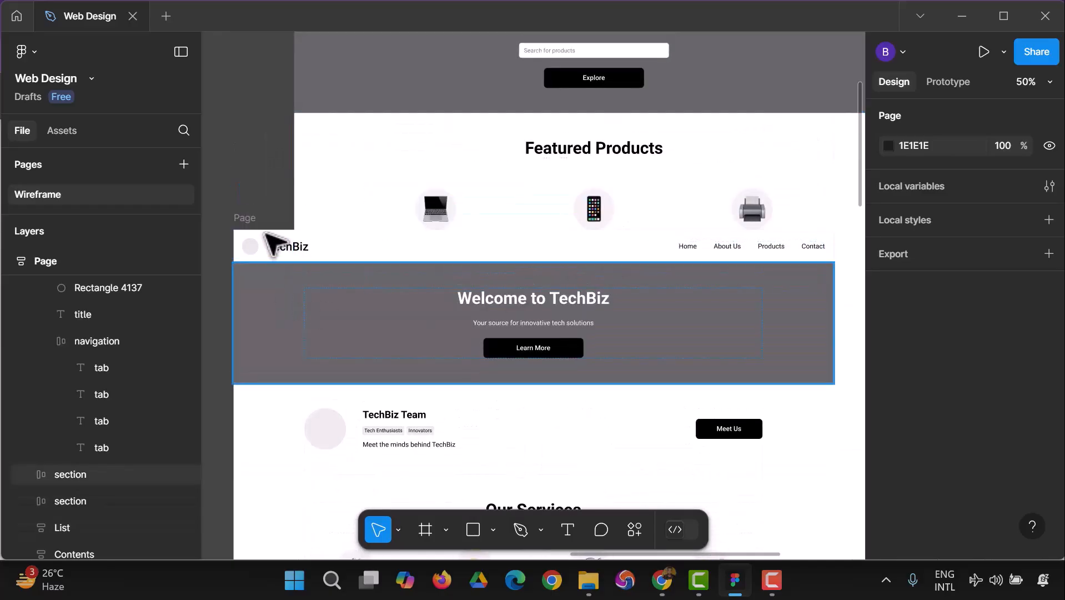
{"action": "left_click", "coordinate": [242, 222]}
{"action": "left_click_drag", "start_coordinate": [245, 228], "coordinate": [652, 113]}
{"action": "scroll", "coordinate": [663, 129], "scroll_direction": "up", "scroll_amount": 3}
{"action": "scroll", "coordinate": [662, 129], "scroll_direction": "down", "scroll_amount": 1}
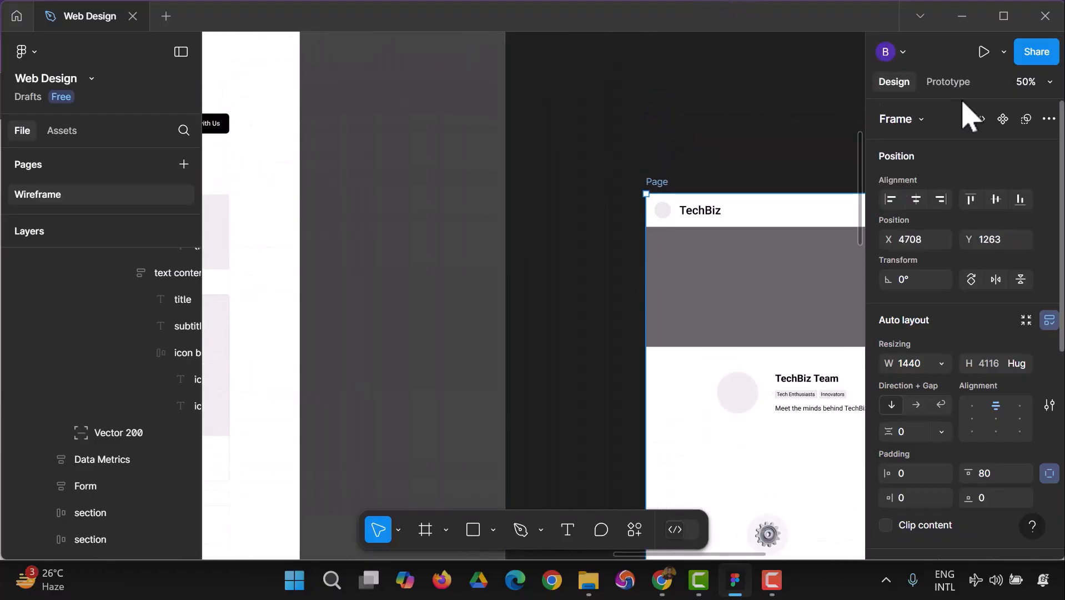
Step: Raise the Page frame beside Section 1 to about X 4687, Y 47, roughly level with the tops of the other wireframes
{"action": "left_click", "coordinate": [1047, 84]}
{"action": "left_click", "coordinate": [946, 198]}
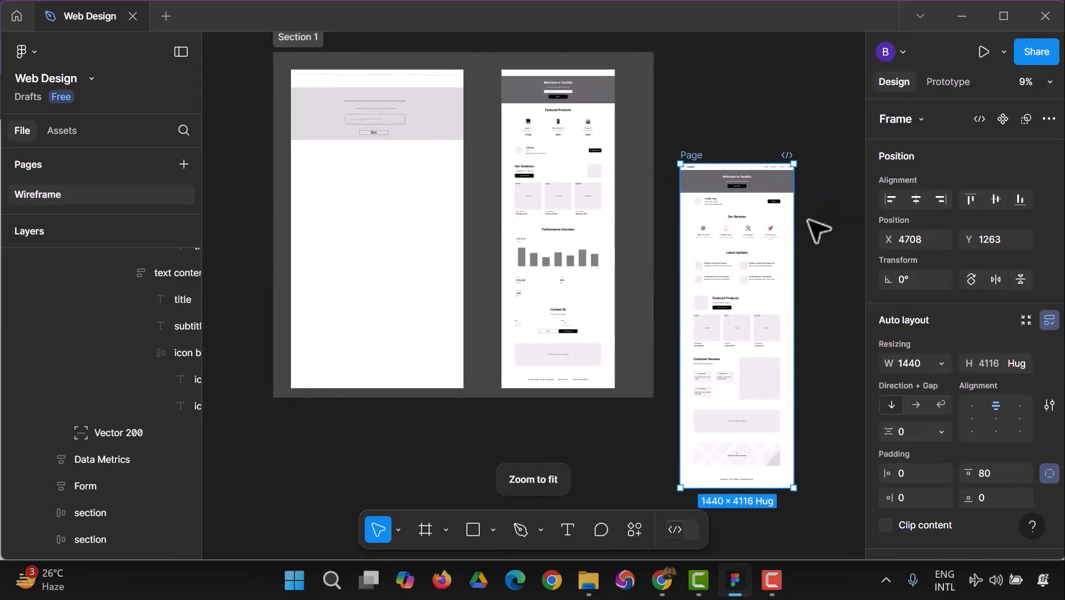
{"action": "left_click", "coordinate": [732, 158]}
{"action": "left_click", "coordinate": [692, 156]}
{"action": "left_click_drag", "start_coordinate": [693, 156], "coordinate": [692, 58]}
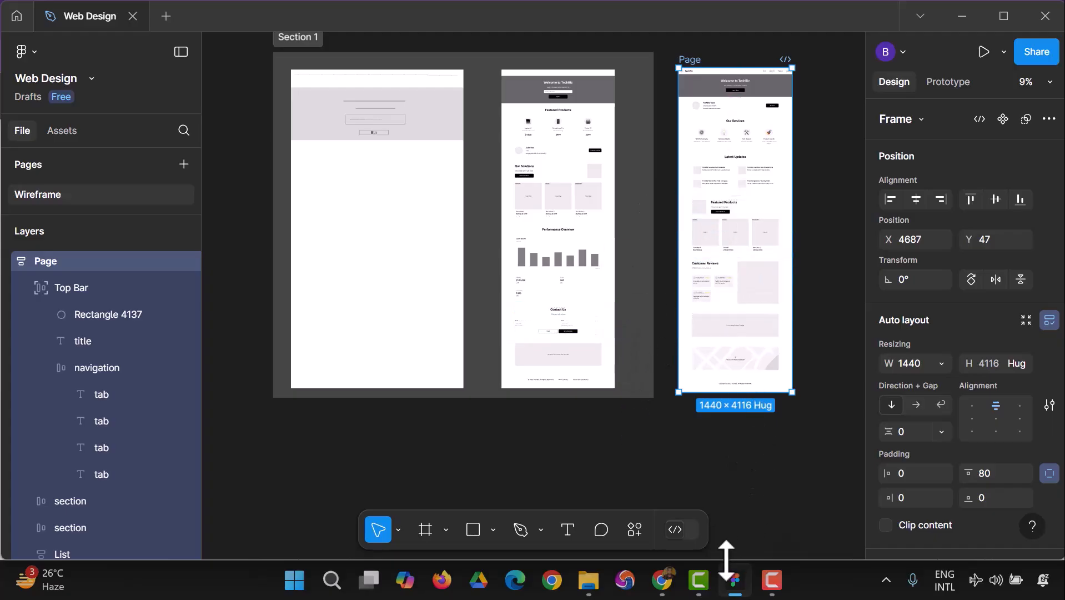
Step: Examine the generated Page frame closely, from its navigation and banner through the services, updates, products and reviews to the footer
{"action": "left_click", "coordinate": [1046, 84]}
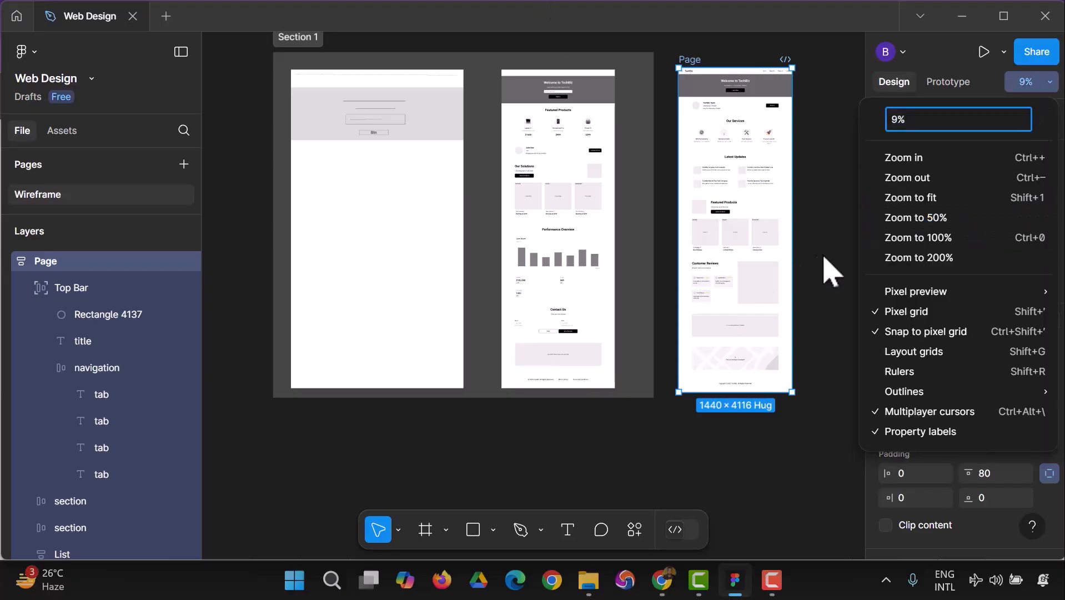
{"action": "left_click", "coordinate": [904, 245]}
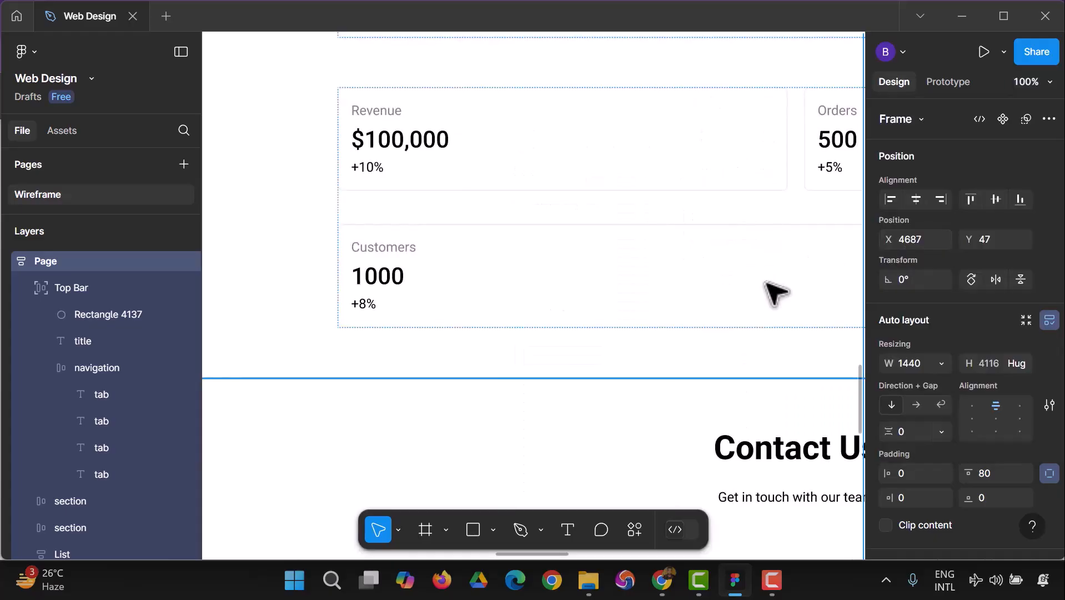
{"action": "left_click", "coordinate": [1034, 82]}
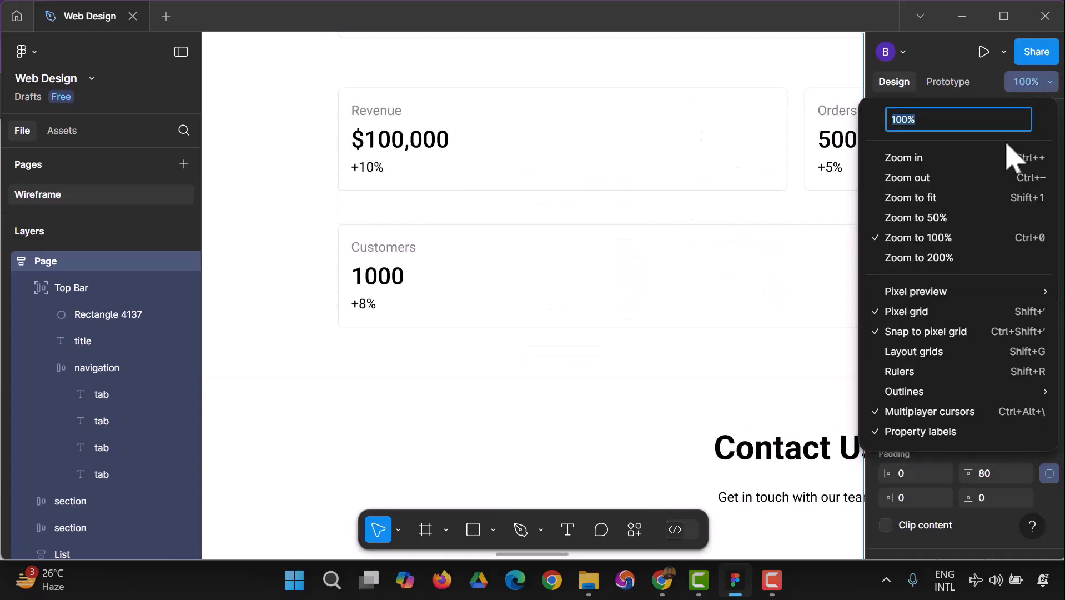
{"action": "left_click", "coordinate": [945, 217]}
{"action": "scroll", "coordinate": [566, 298], "scroll_direction": "up", "scroll_amount": 10}
{"action": "scroll", "coordinate": [495, 253], "scroll_direction": "up", "scroll_amount": 5}
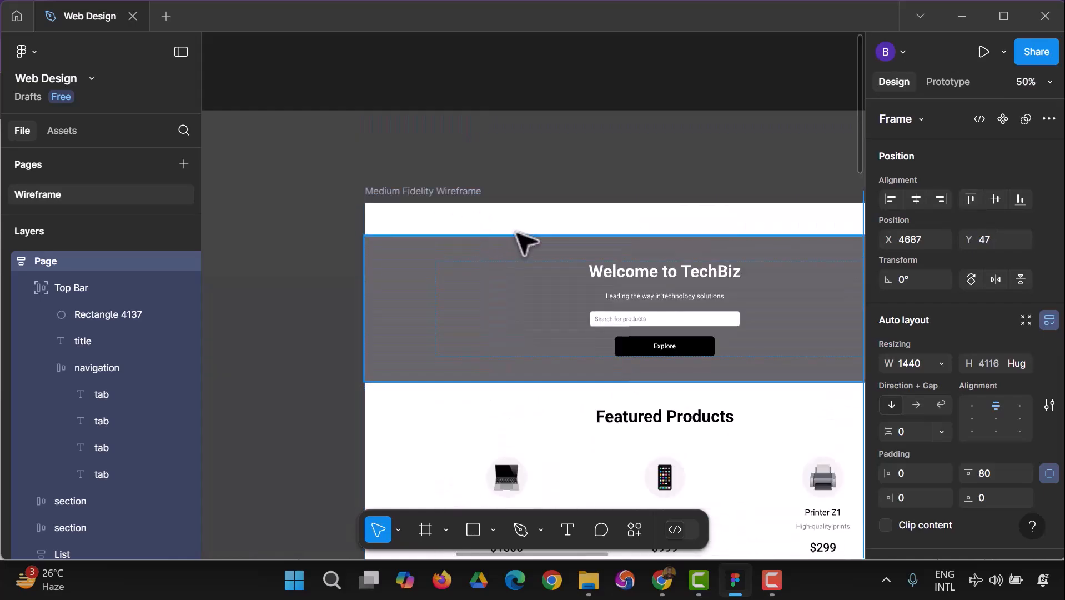
{"action": "scroll", "coordinate": [561, 395], "scroll_direction": "down", "scroll_amount": 1}
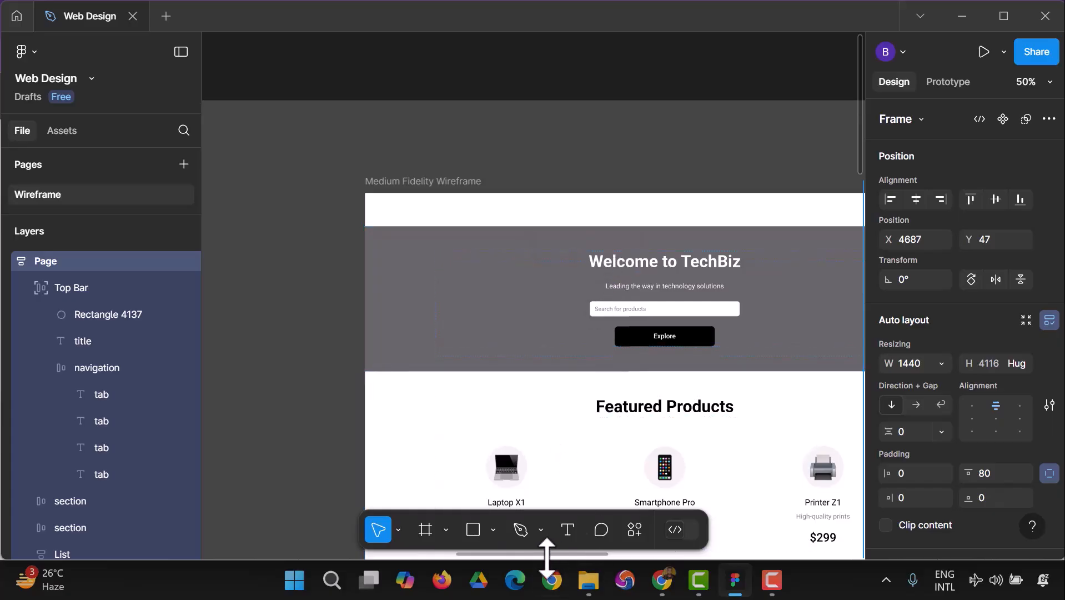
{"action": "left_click_drag", "start_coordinate": [558, 561], "coordinate": [815, 543]}
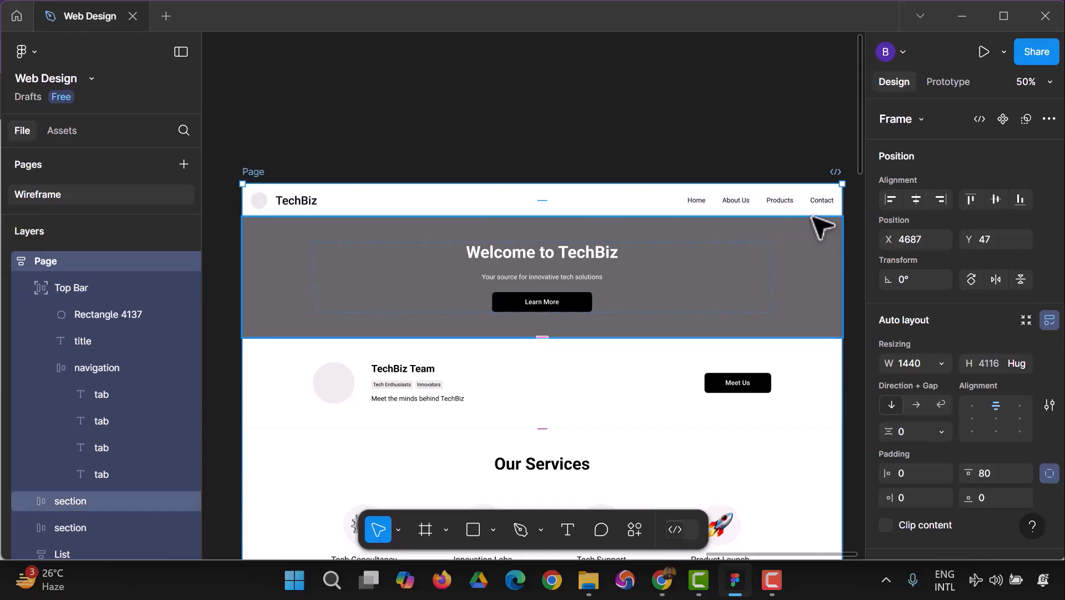
{"action": "scroll", "coordinate": [799, 290], "scroll_direction": "down", "scroll_amount": 5}
{"action": "scroll", "coordinate": [721, 283], "scroll_direction": "down", "scroll_amount": 4}
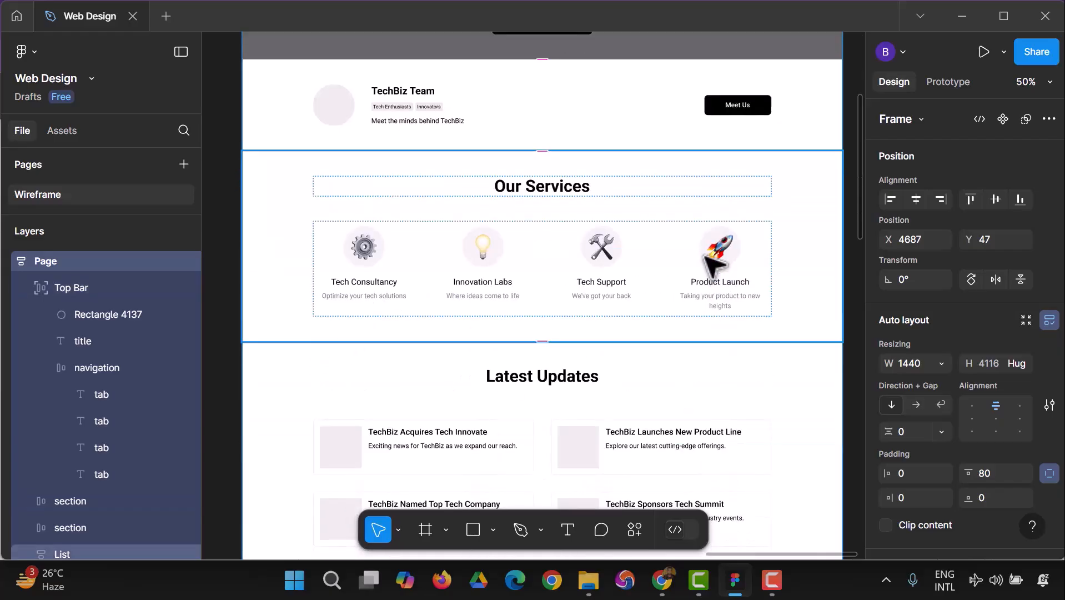
{"action": "scroll", "coordinate": [694, 293], "scroll_direction": "down", "scroll_amount": 12}
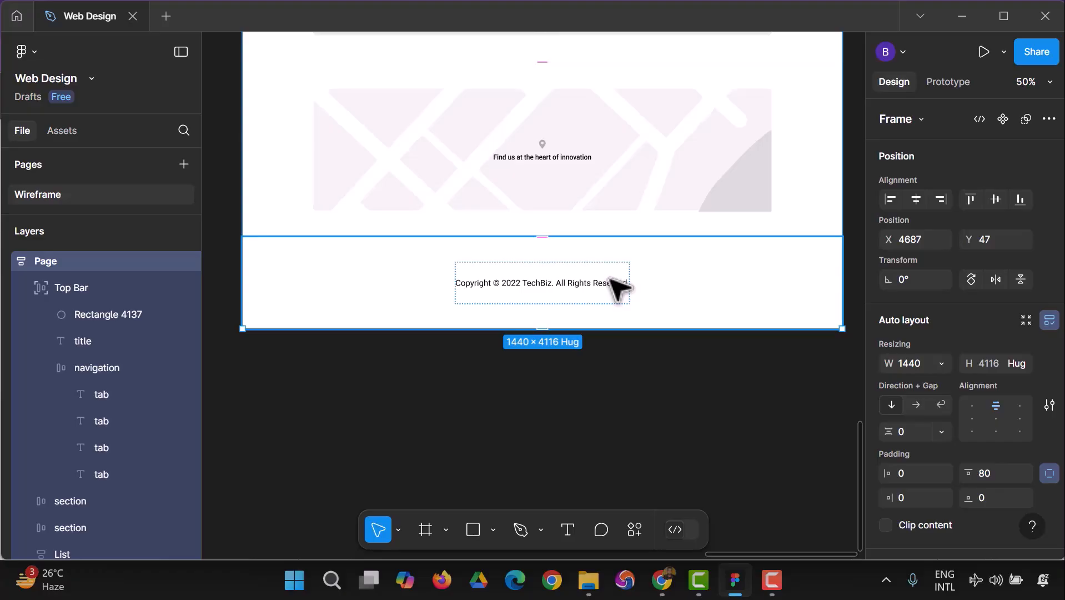
{"action": "scroll", "coordinate": [618, 286], "scroll_direction": "up", "scroll_amount": 10}
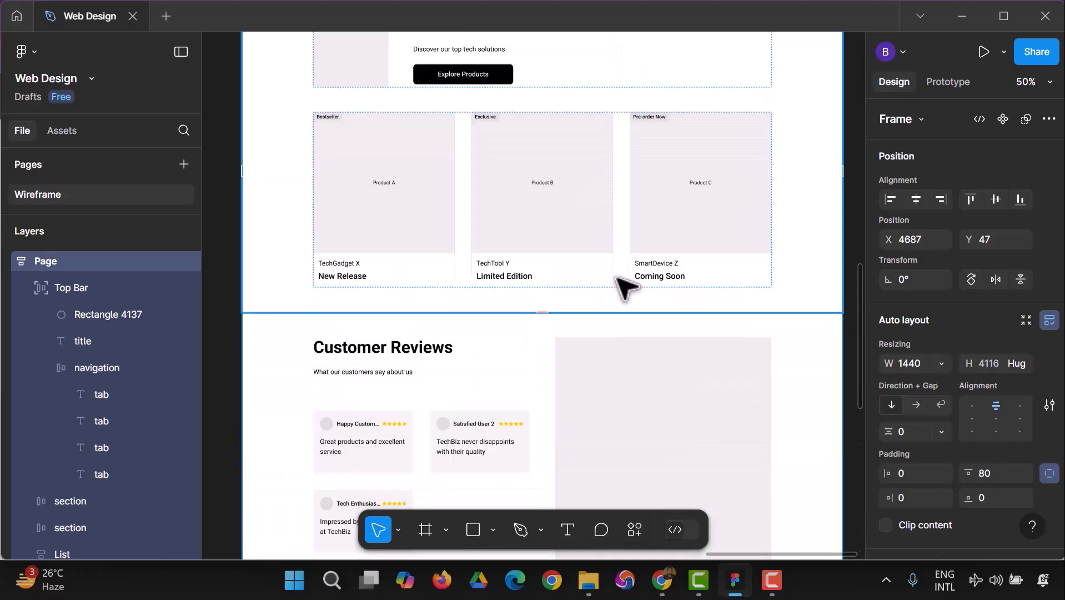
{"action": "scroll", "coordinate": [626, 286], "scroll_direction": "up", "scroll_amount": 10}
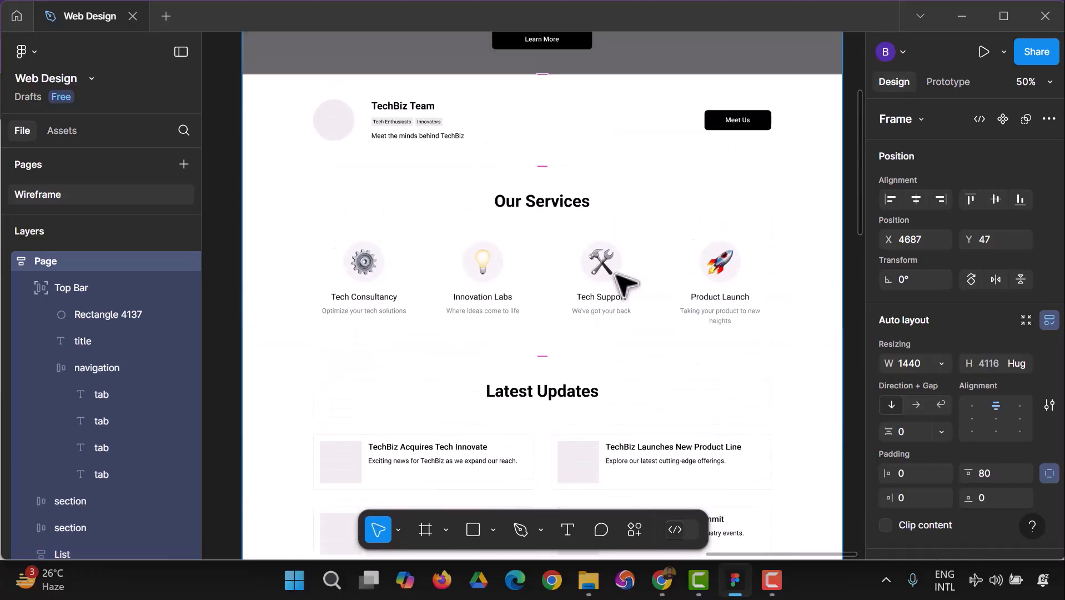